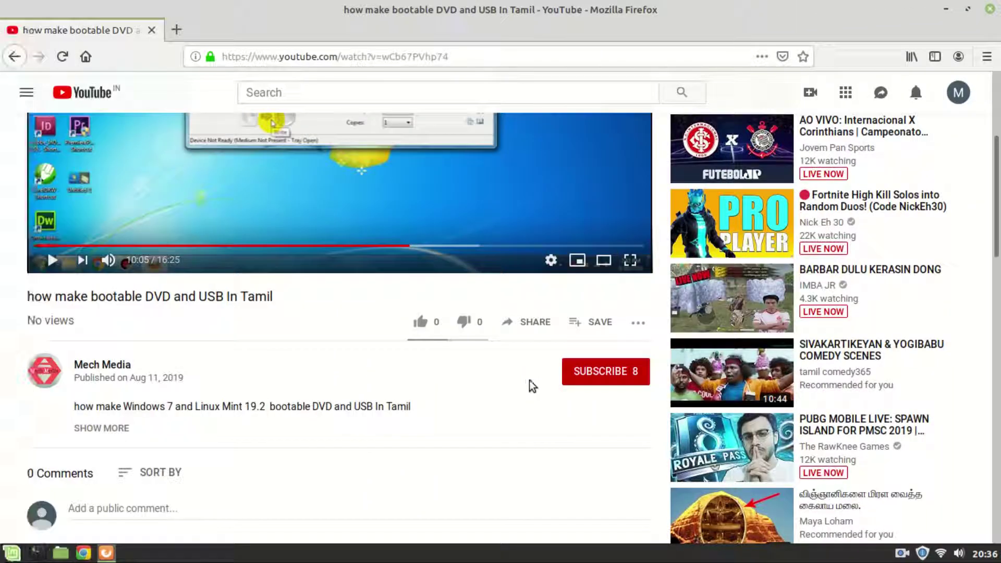
Step: Subscribe to the video's channel and turn on the bell notifications for new uploads
{"action": "left_click", "coordinate": [605, 373]}
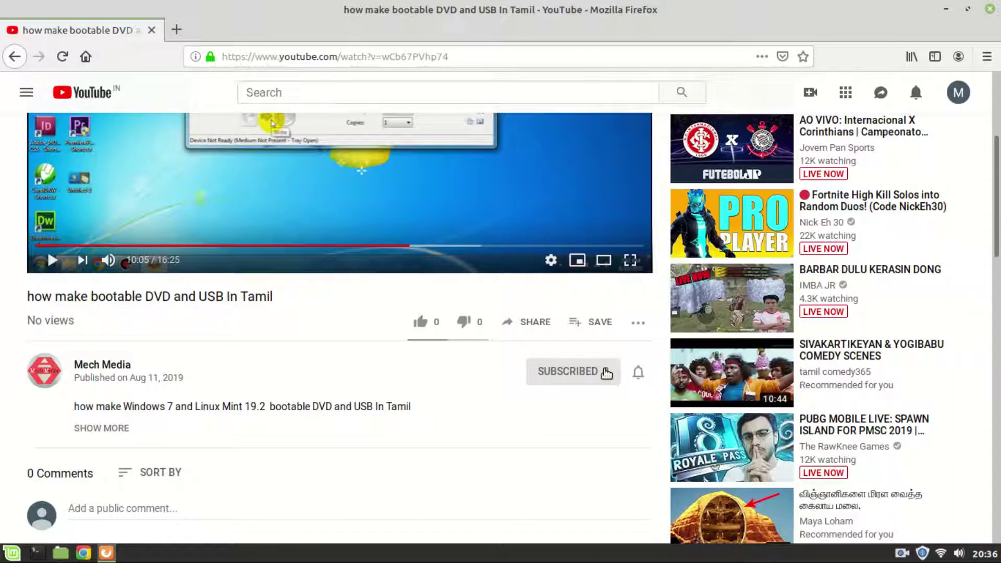
{"action": "left_click", "coordinate": [638, 373]}
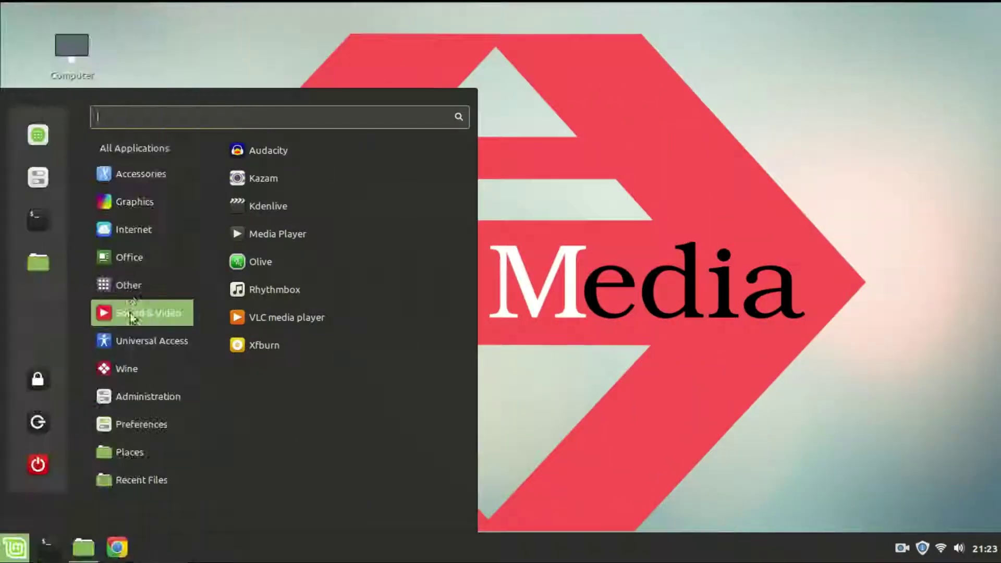
Step: Launch GIMP from the Mint menu's Graphics category
{"action": "mouse_move", "coordinate": [132, 203]}
{"action": "left_click", "coordinate": [302, 208]}
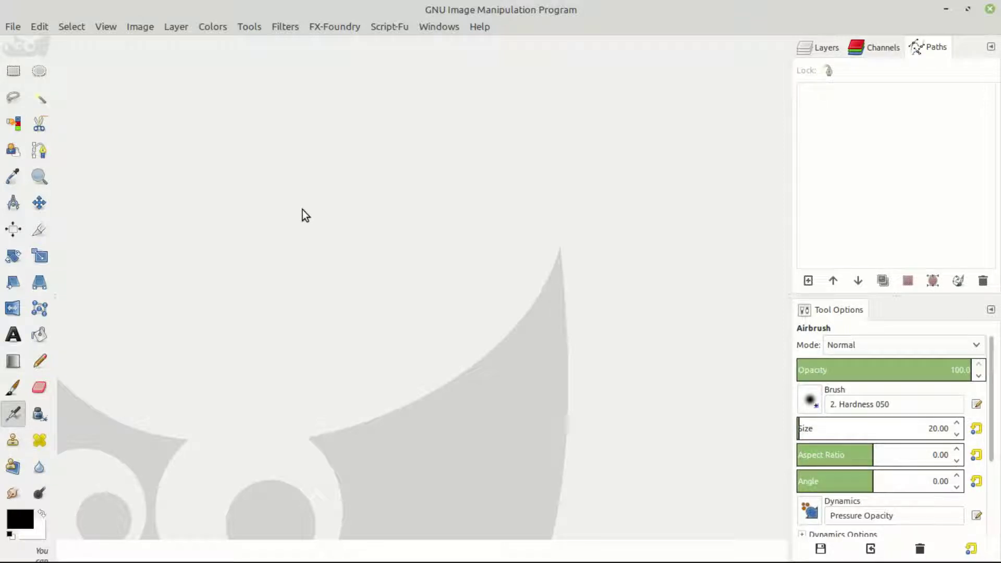
Step: Create a new image from the 1600x1200 template with X resolution set to 300 ppi
{"action": "left_click", "coordinate": [12, 27]}
{"action": "left_click", "coordinate": [42, 44]}
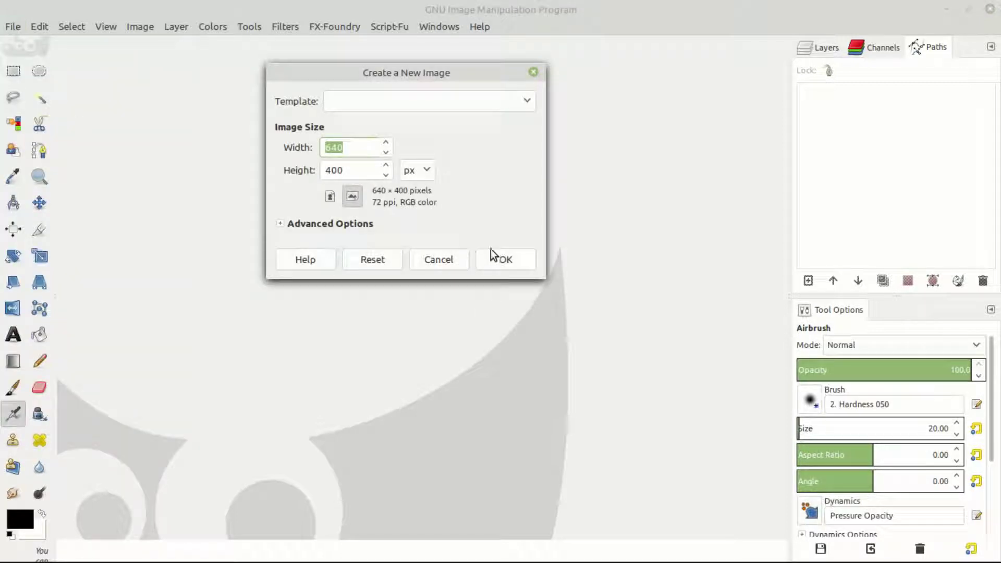
{"action": "left_click", "coordinate": [386, 102]}
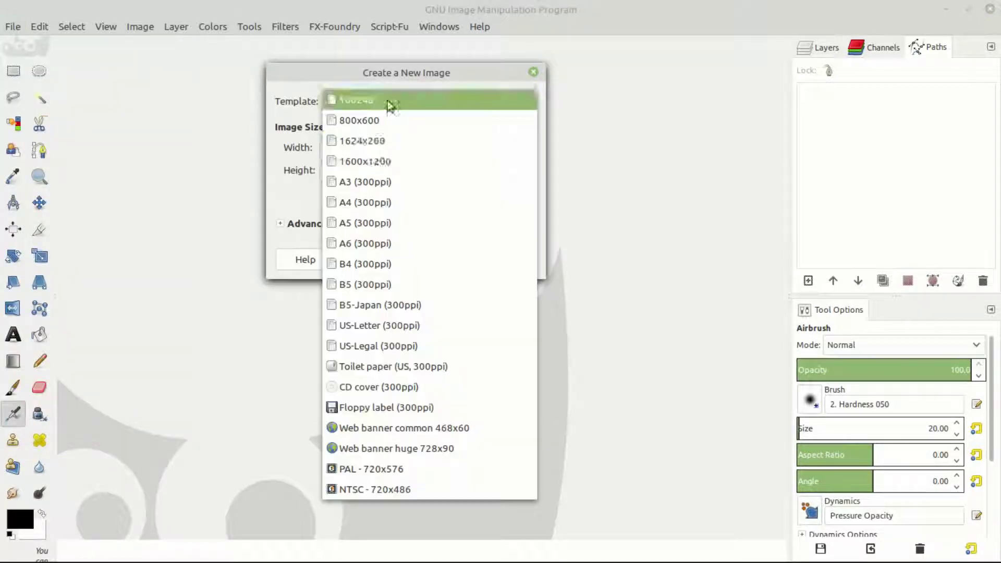
{"action": "left_click", "coordinate": [374, 163]}
{"action": "left_click", "coordinate": [316, 225]}
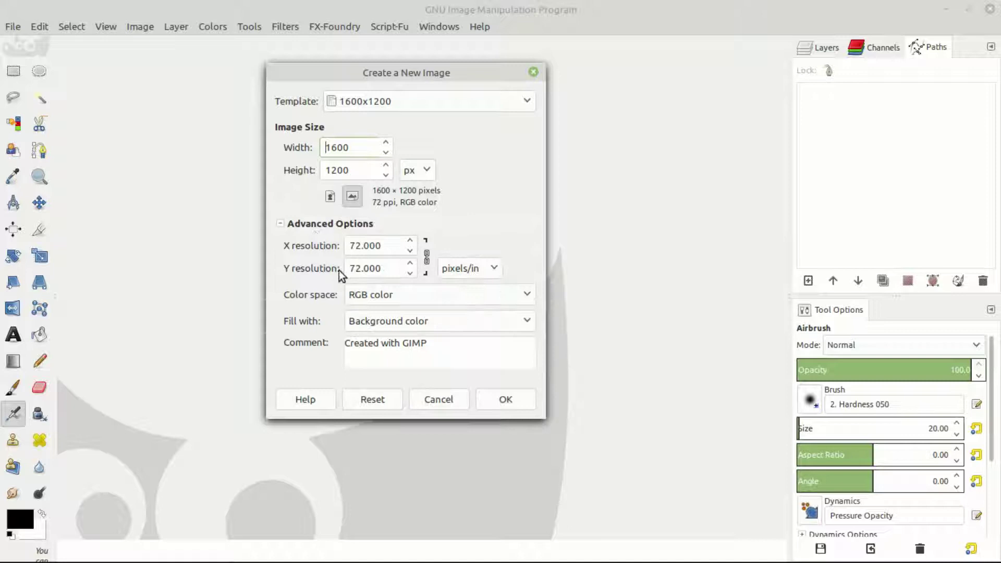
{"action": "double_click", "coordinate": [359, 247]}
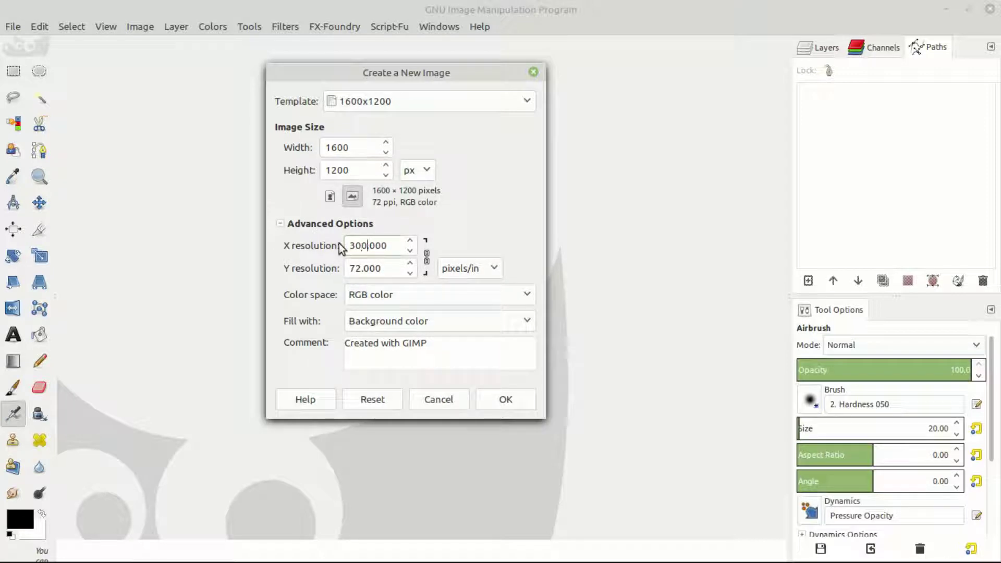
{"action": "left_click", "coordinate": [511, 404]}
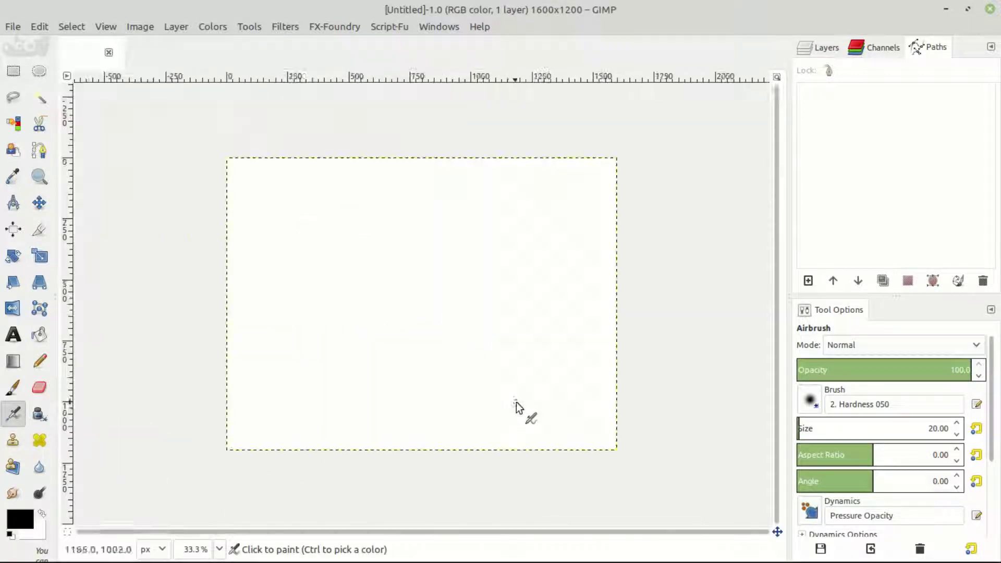
Step: Browse the File and Edit menus, then select the Move tool
{"action": "left_click", "coordinate": [13, 28]}
{"action": "left_click", "coordinate": [230, 96]}
{"action": "key", "text": "alt+e"}
{"action": "left_click", "coordinate": [382, 147]}
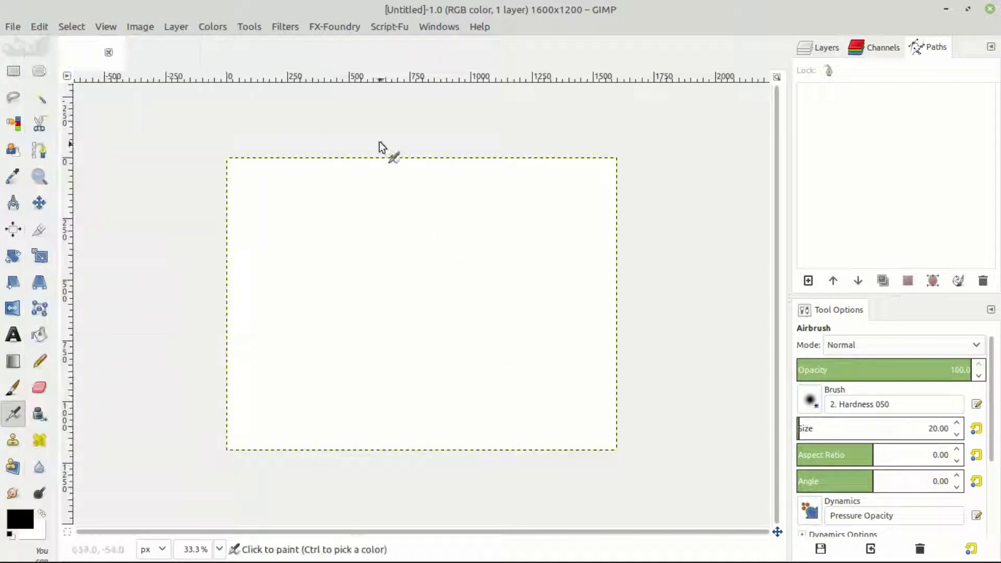
{"action": "key", "text": "m"}
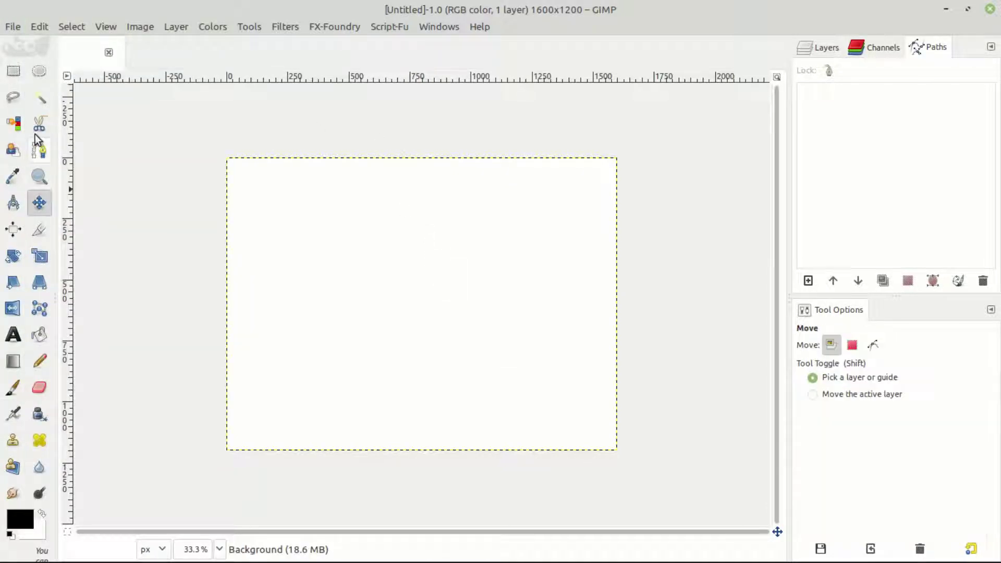
Step: Open birds-20193.jpg from Pictures > Animals as a new layer
{"action": "left_click", "coordinate": [13, 29]}
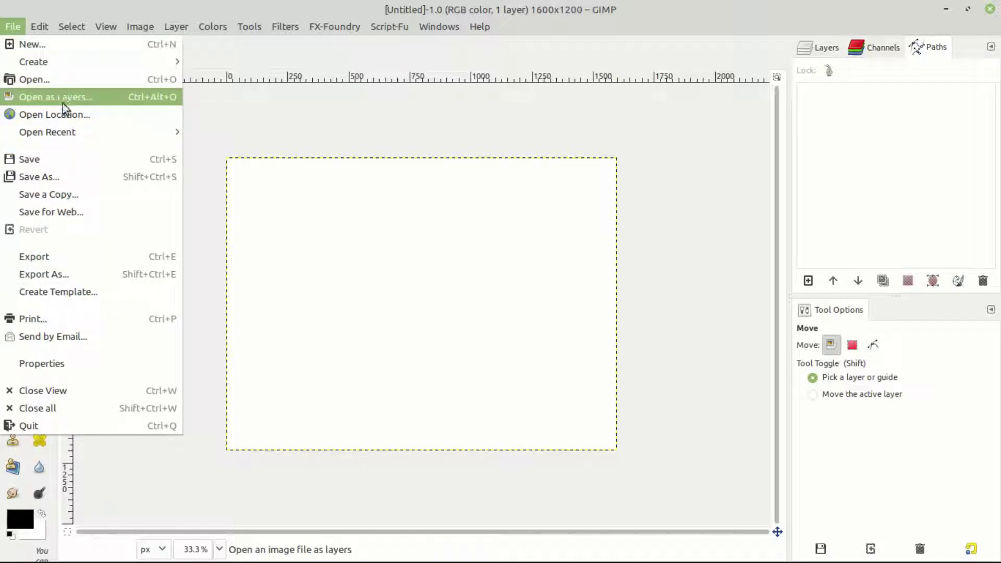
{"action": "left_click", "coordinate": [92, 99]}
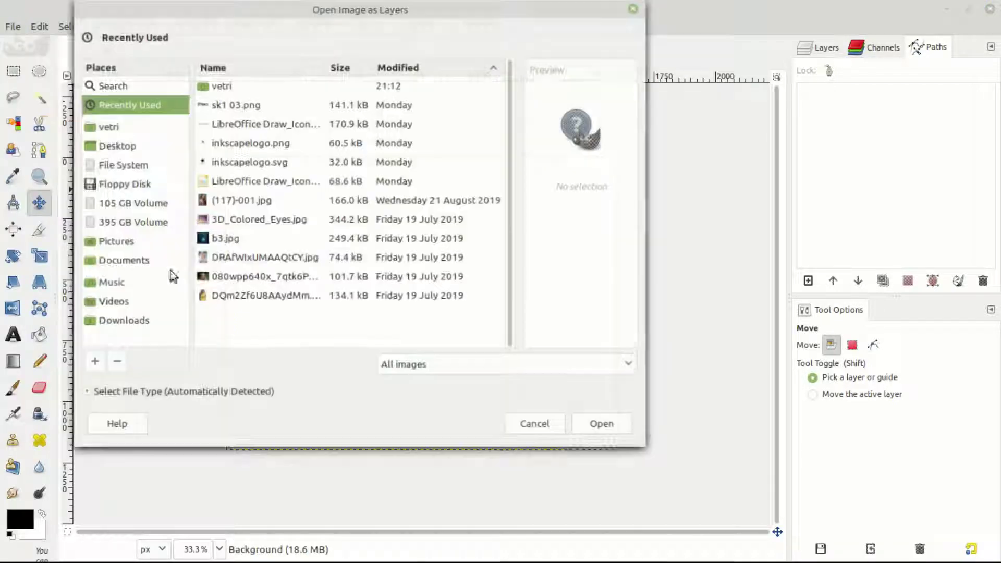
{"action": "left_click", "coordinate": [128, 241]}
{"action": "double_click", "coordinate": [235, 104]}
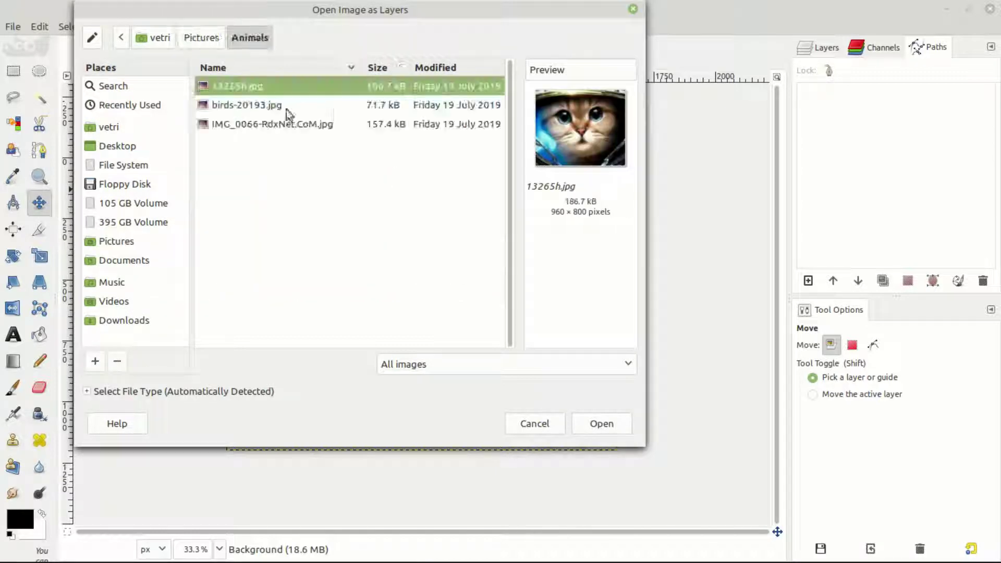
{"action": "left_click", "coordinate": [282, 107]}
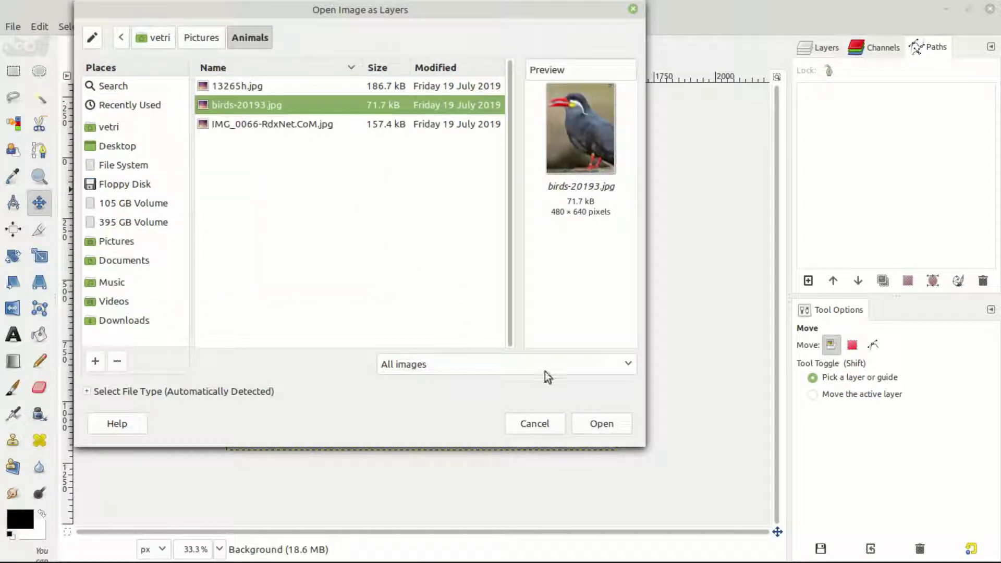
{"action": "left_click", "coordinate": [601, 425]}
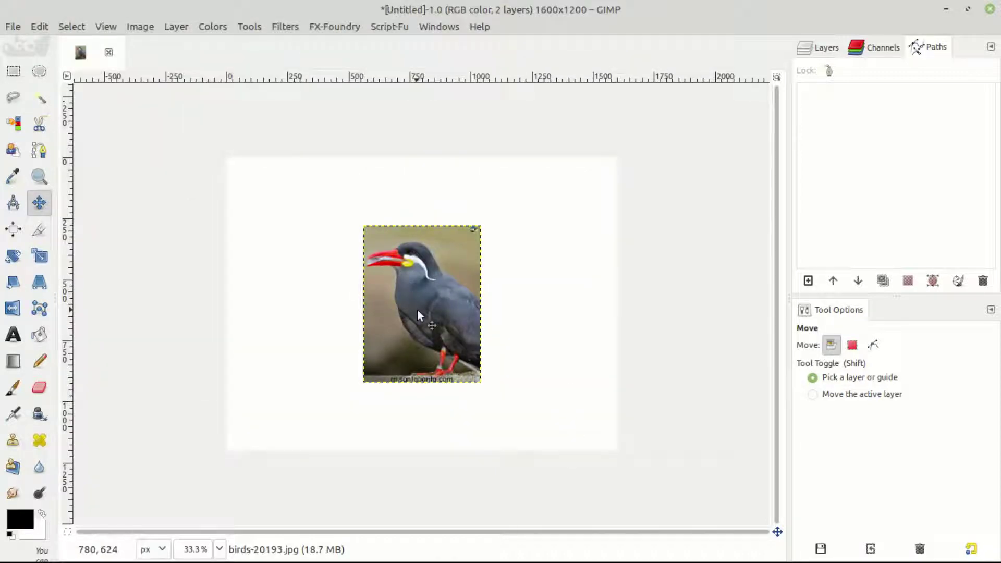
Step: Zoom in, select the Scissors Select tool and show the Layers list
{"action": "key", "text": "plus"}
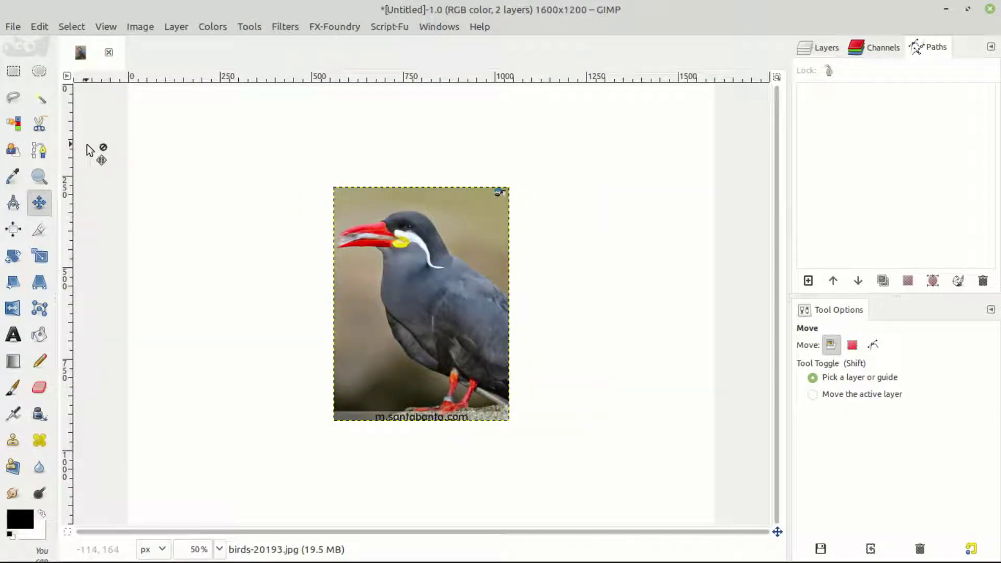
{"action": "left_click", "coordinate": [44, 127]}
{"action": "key", "text": "1"}
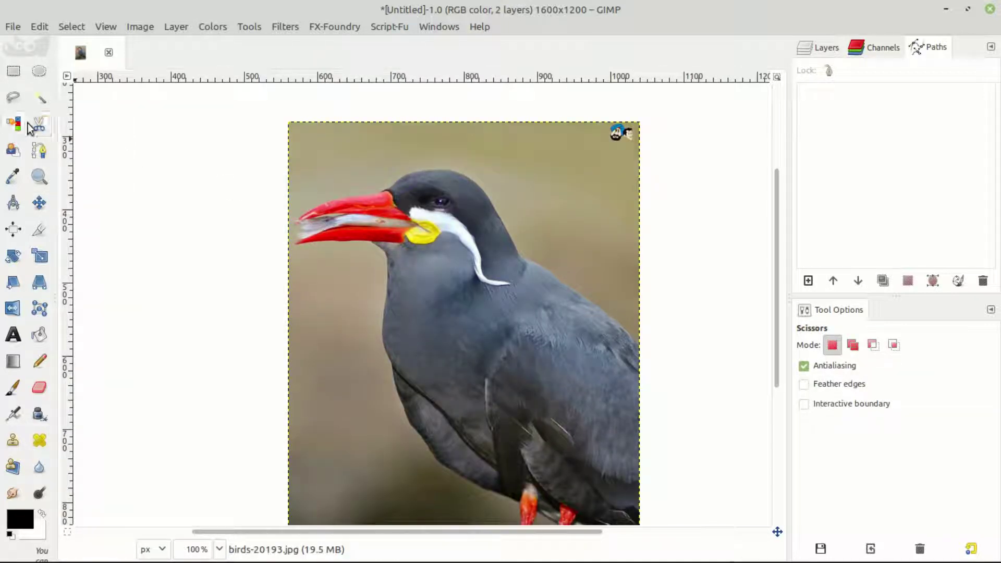
{"action": "left_click", "coordinate": [823, 47]}
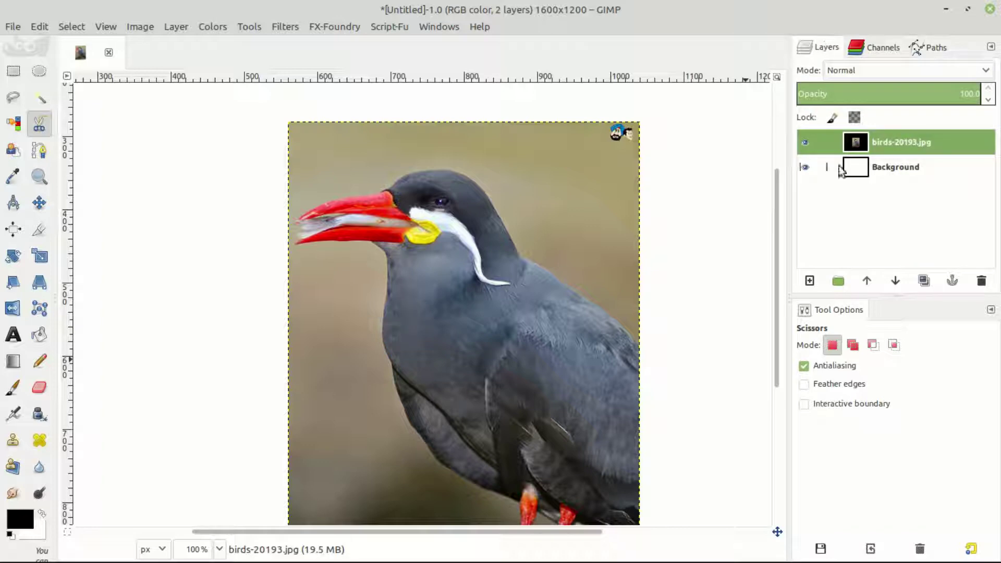
{"action": "scroll", "coordinate": [572, 190], "scroll_direction": "down", "scroll_amount": 1}
{"action": "scroll", "coordinate": [561, 174], "scroll_direction": "up", "scroll_amount": 3}
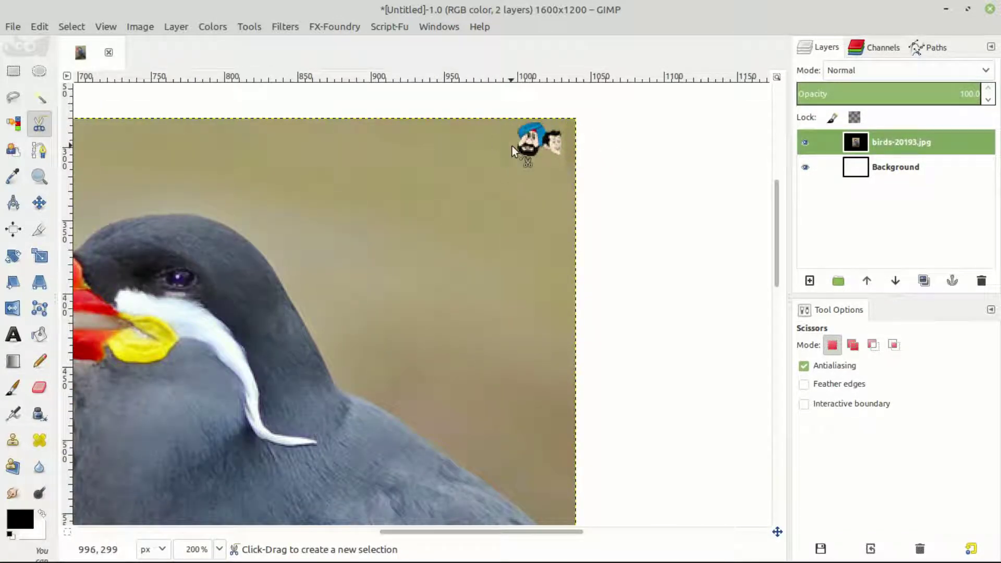
Step: Zoom in on the corner cartoon faces and outline them with scissors points
{"action": "key", "text": "plus"}
{"action": "key", "text": "plus"}
{"action": "key", "text": "plus"}
{"action": "key", "text": "m"}
{"action": "left_click", "coordinate": [41, 130]}
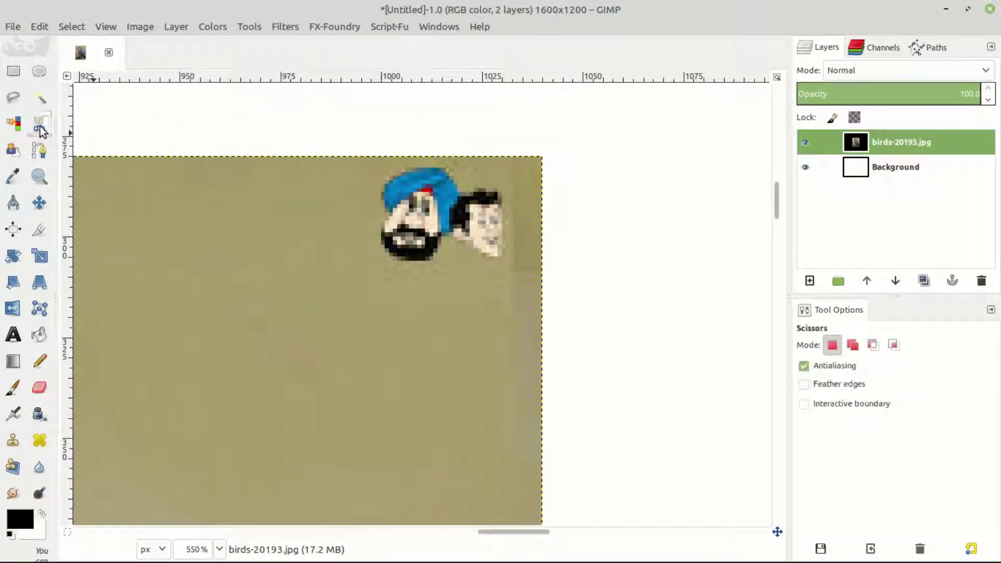
{"action": "left_click", "coordinate": [360, 188]}
{"action": "left_click", "coordinate": [373, 252]}
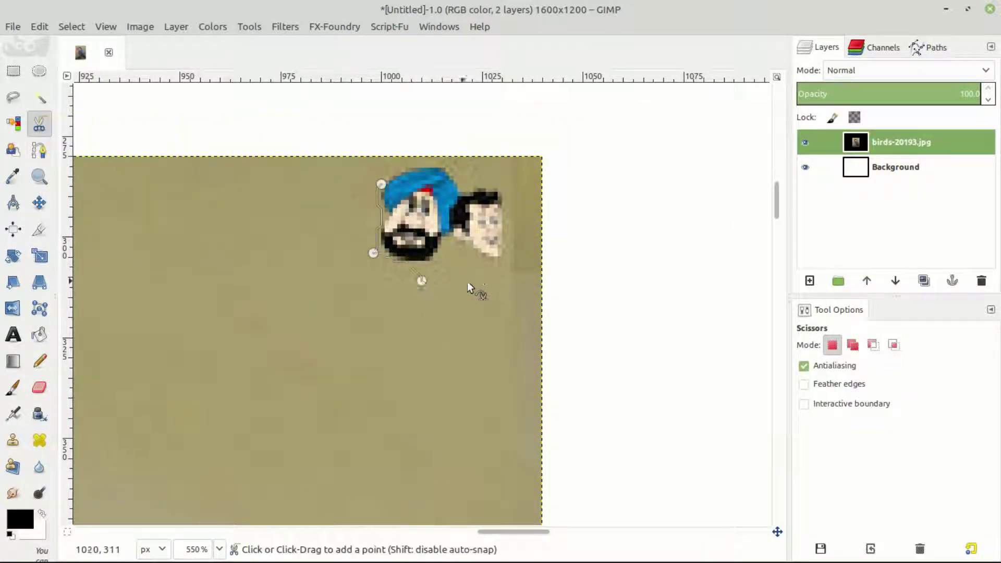
{"action": "left_click", "coordinate": [413, 172]}
{"action": "left_click", "coordinate": [381, 184]}
{"action": "scroll", "coordinate": [381, 184], "scroll_direction": "right", "scroll_amount": 3}
{"action": "scroll", "coordinate": [381, 184], "scroll_direction": "up", "scroll_amount": 2}
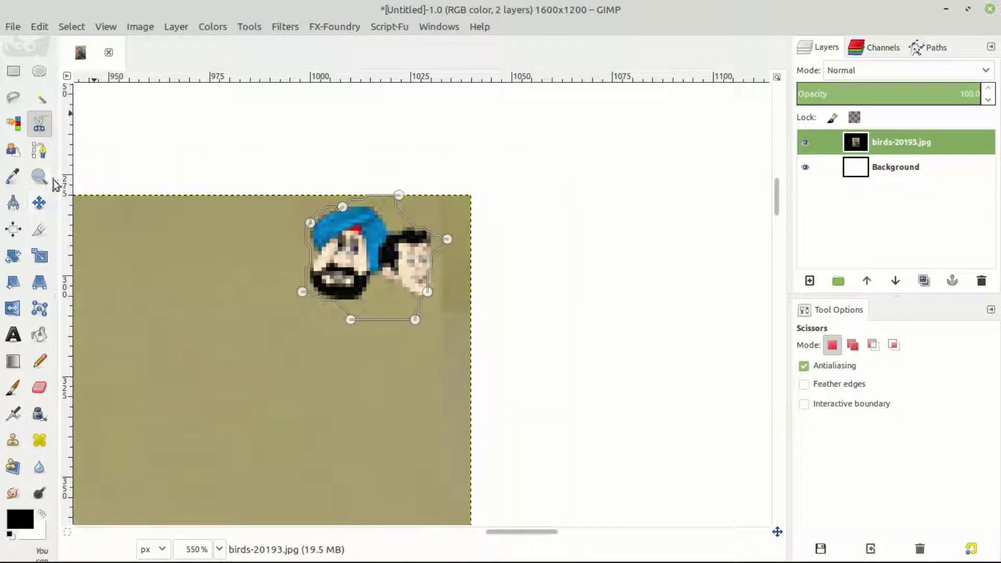
Step: Turn the outline into a selection, erase the faces to white, and fit the photo in the window
{"action": "key", "text": "Return"}
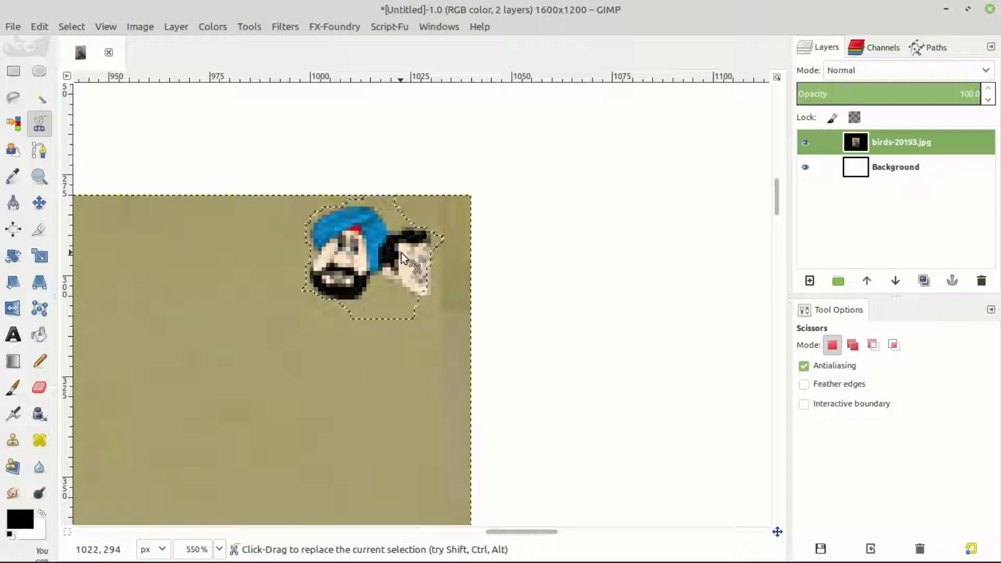
{"action": "key", "text": "Delete"}
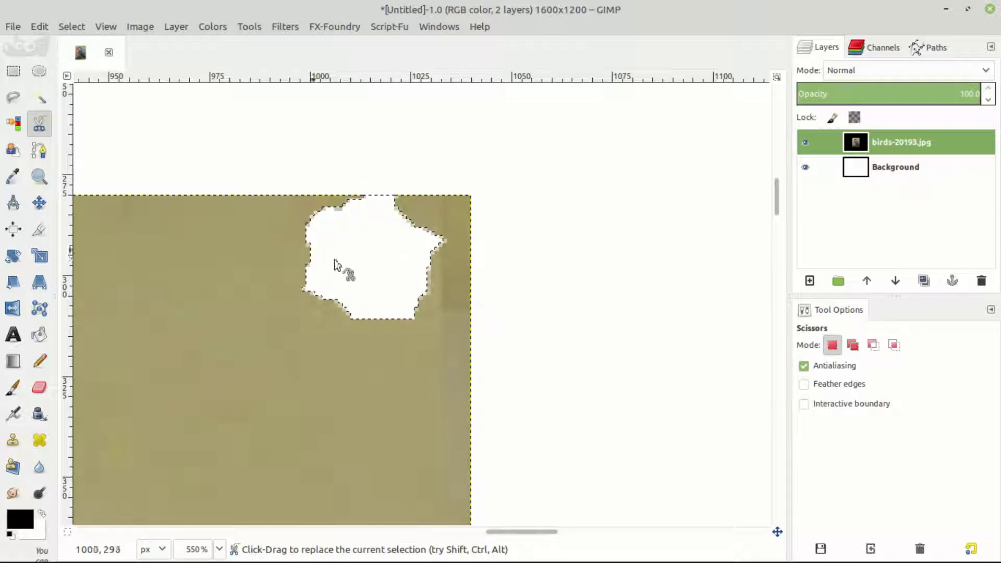
{"action": "key", "text": "shift+ctrl+j"}
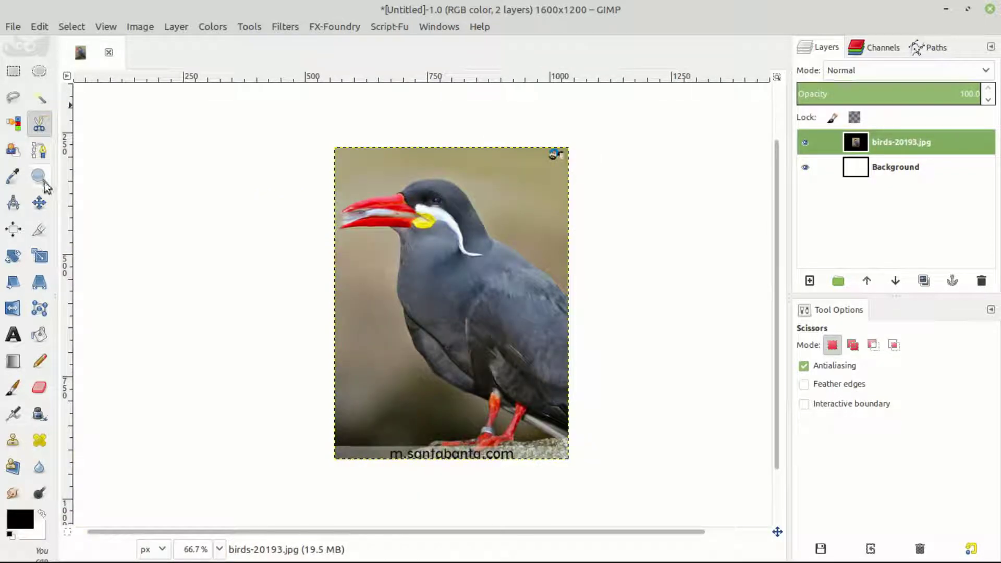
Step: Sample the photo's khaki-brown background as the foreground colour
{"action": "left_click", "coordinate": [12, 177]}
{"action": "scroll", "coordinate": [537, 193], "scroll_direction": "up", "scroll_amount": 4}
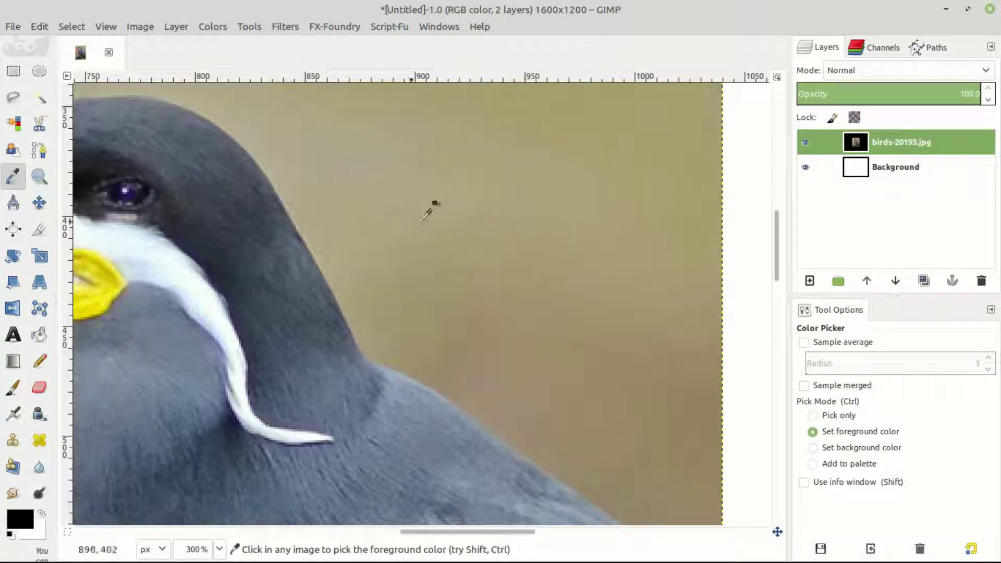
{"action": "scroll", "coordinate": [429, 200], "scroll_direction": "down", "scroll_amount": 2}
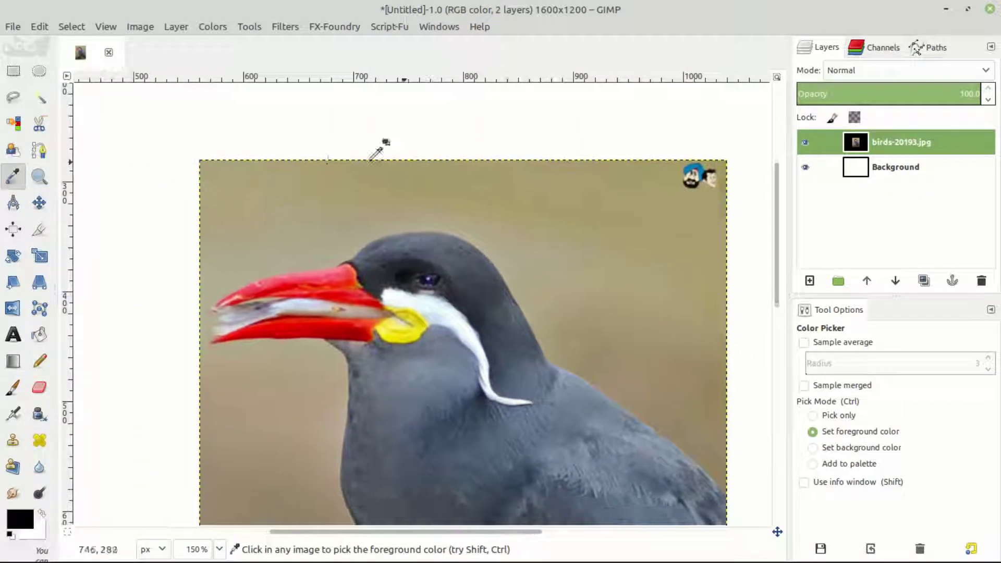
{"action": "left_click", "coordinate": [20, 524]}
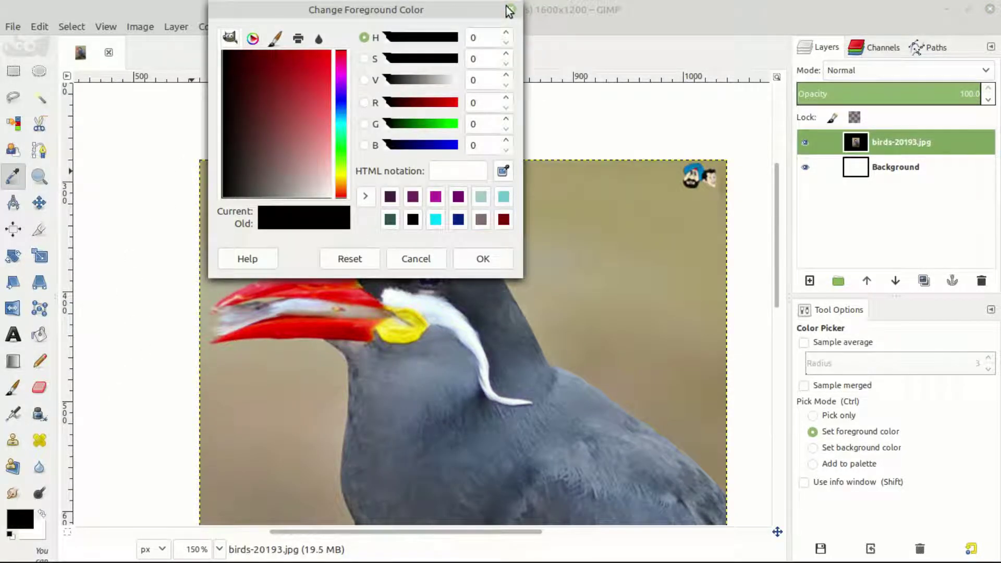
{"action": "left_click", "coordinate": [509, 9]}
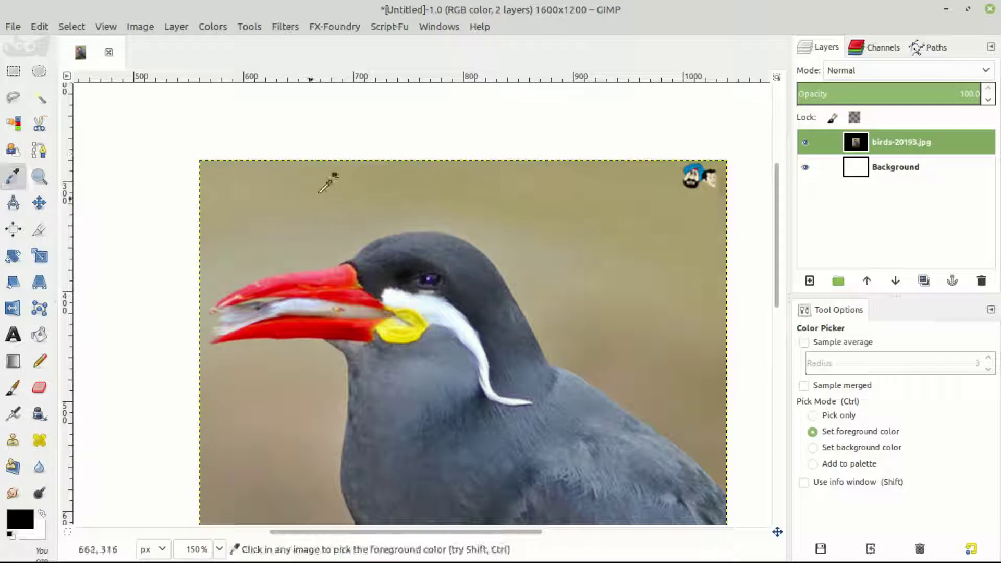
{"action": "left_click", "coordinate": [545, 196]}
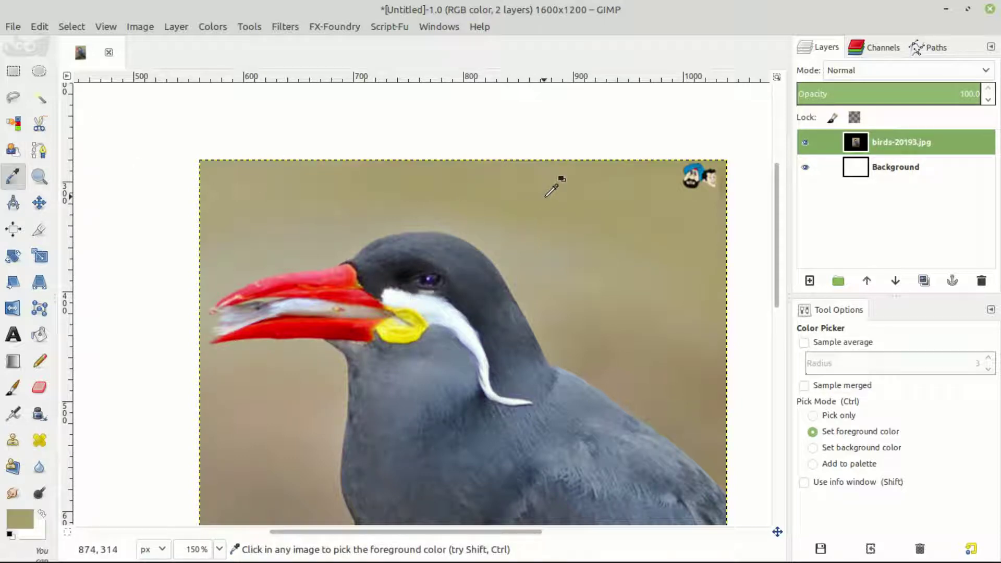
Step: Check the foreground colour without changing it, then select the Crop tool and zoom out
{"action": "left_click", "coordinate": [22, 524]}
{"action": "key", "text": "Escape"}
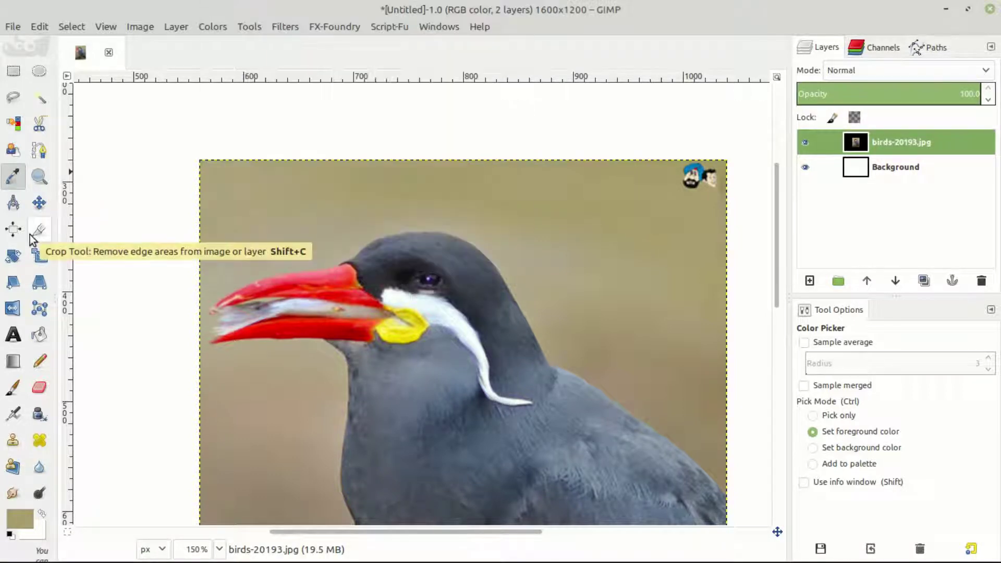
{"action": "left_click", "coordinate": [39, 229]}
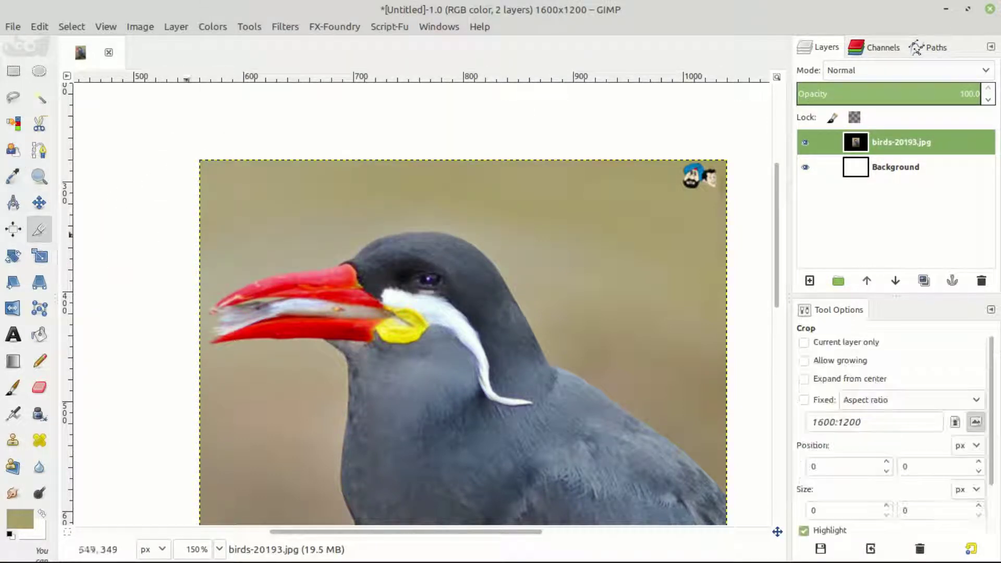
{"action": "scroll", "coordinate": [402, 229], "scroll_direction": "down", "scroll_amount": 3}
{"action": "scroll", "coordinate": [403, 230], "scroll_direction": "down", "scroll_amount": 1}
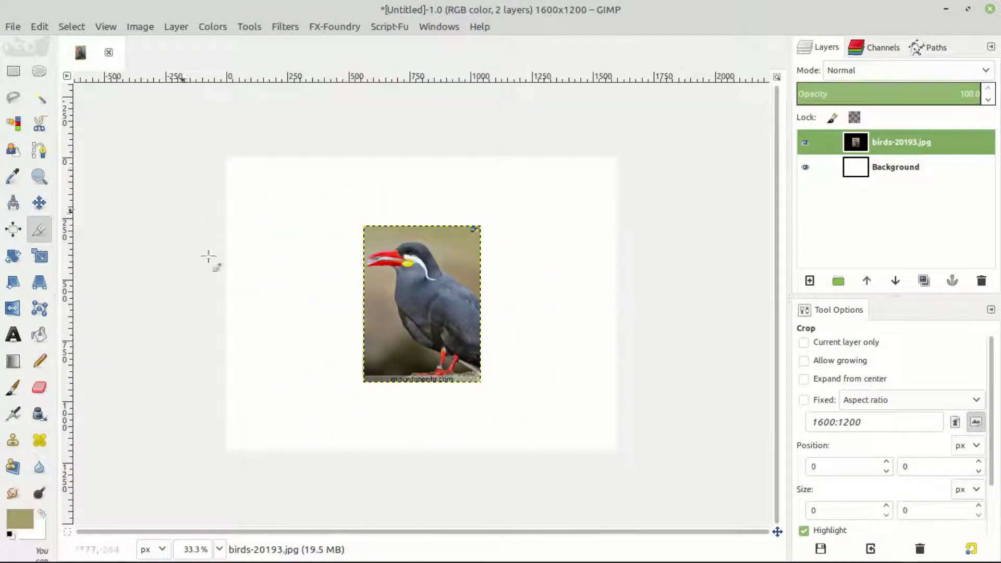
Step: Remove the bird layer and crop the white canvas to 1600 × 630 pixels
{"action": "key", "text": "ctrl+z"}
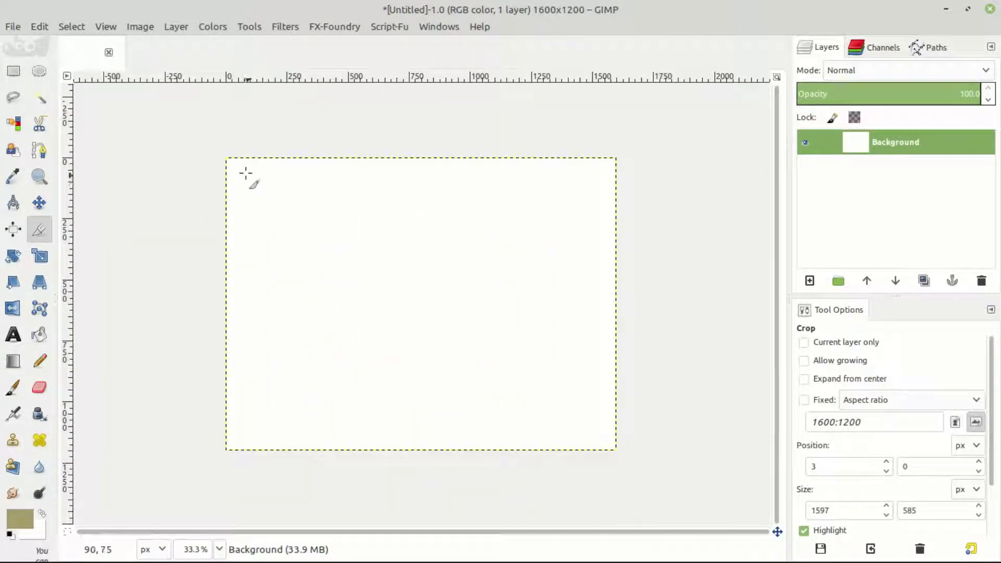
{"action": "left_click_drag", "start_coordinate": [224, 155], "coordinate": [626, 311]}
{"action": "left_click", "coordinate": [354, 240]}
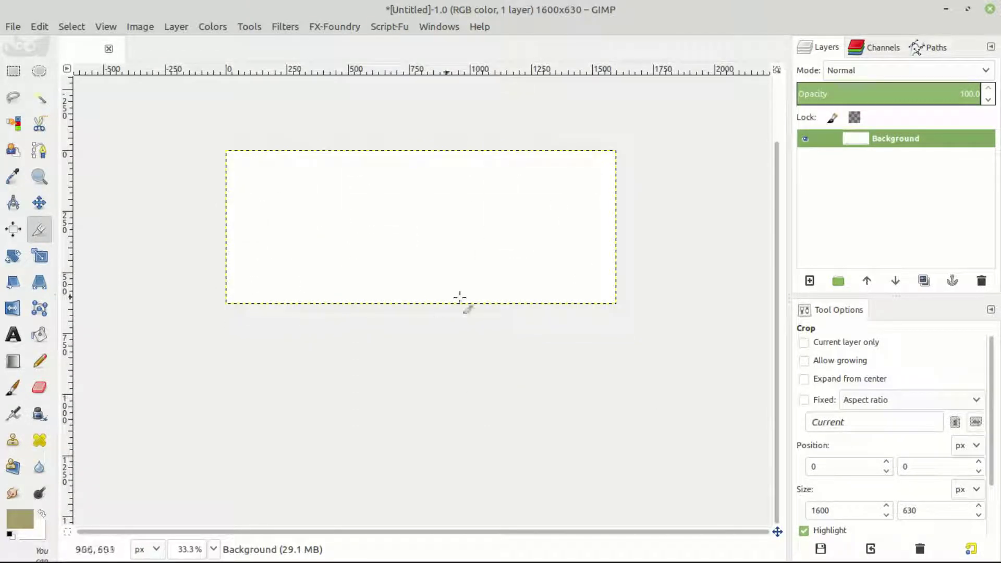
{"action": "left_click", "coordinate": [32, 206]}
{"action": "left_click_drag", "start_coordinate": [412, 221], "coordinate": [402, 279]}
Step: Check the 1600 × 630 size in Image > Canvas Size, cancel, and pick the Measure tool
{"action": "left_click", "coordinate": [139, 27]}
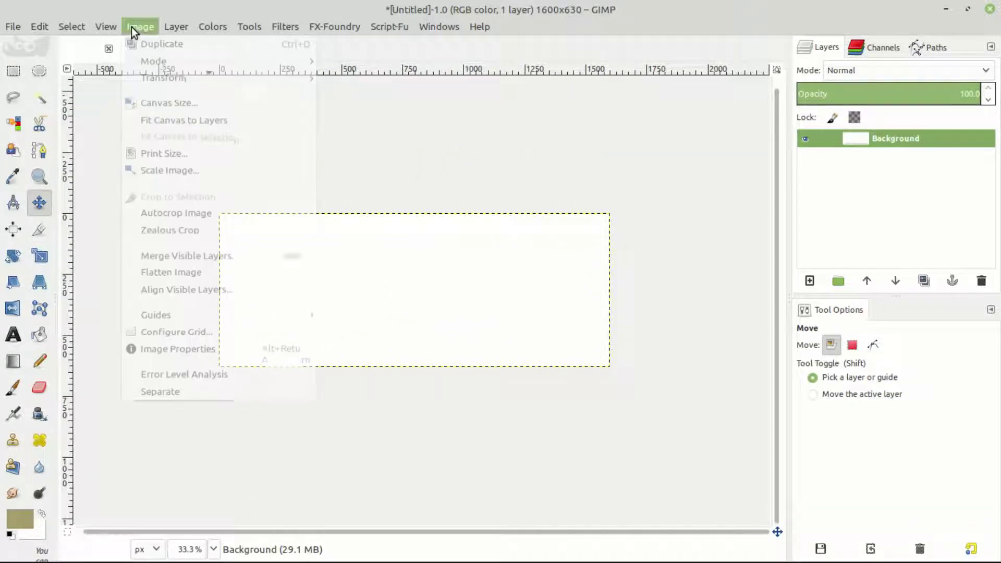
{"action": "left_click", "coordinate": [186, 110]}
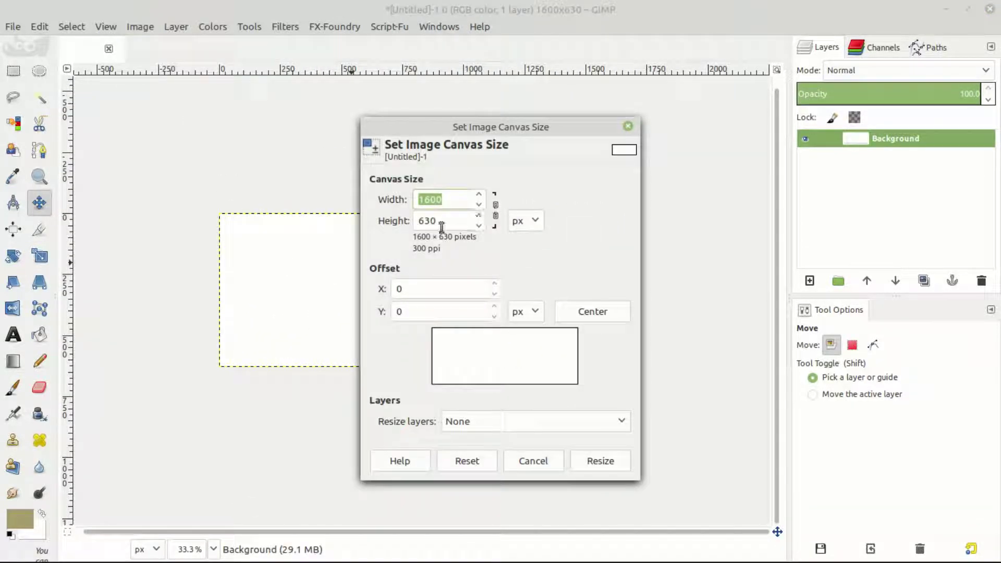
{"action": "left_click", "coordinate": [455, 200]}
{"action": "key", "text": "Tab"}
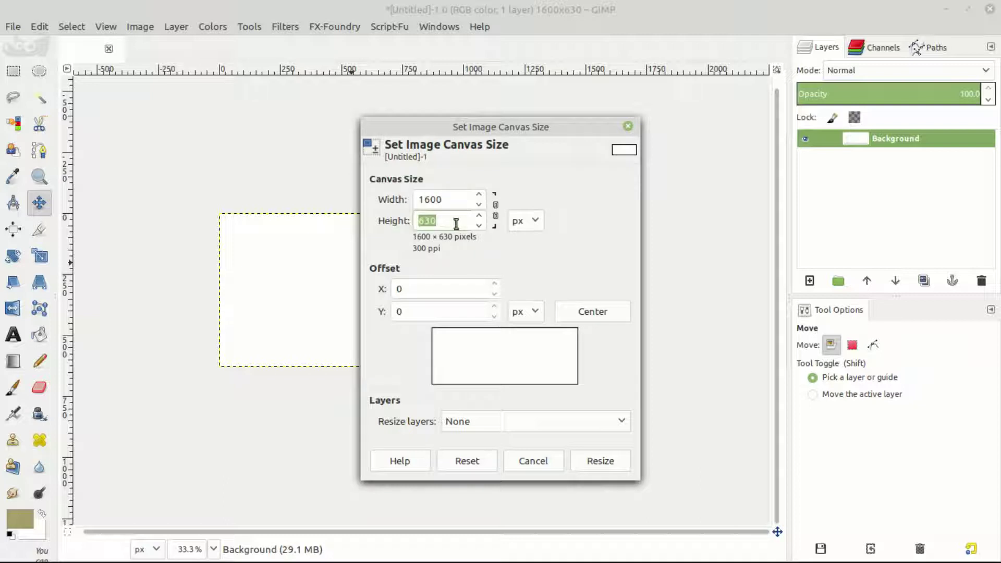
{"action": "left_click", "coordinate": [627, 127]}
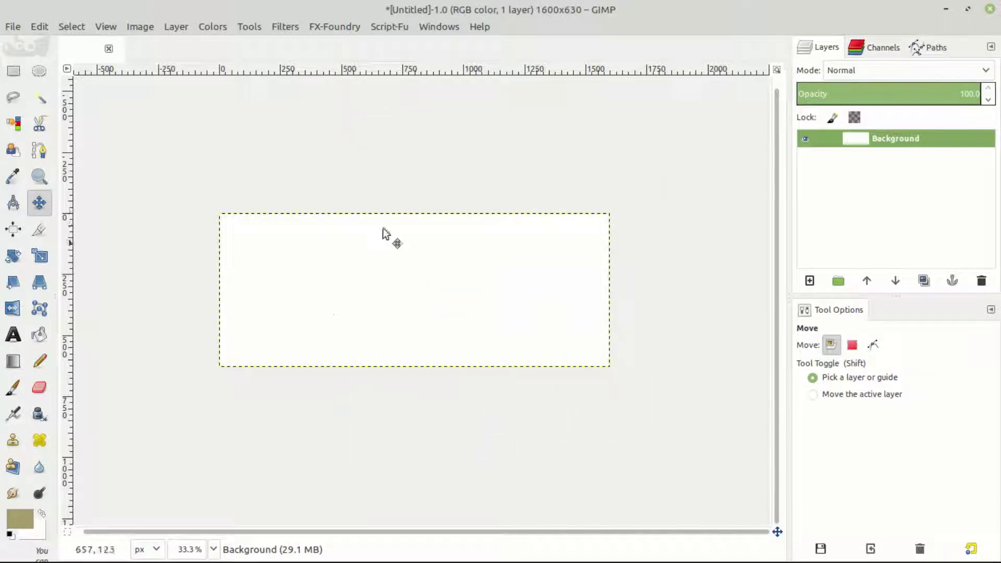
{"action": "left_click", "coordinate": [40, 229]}
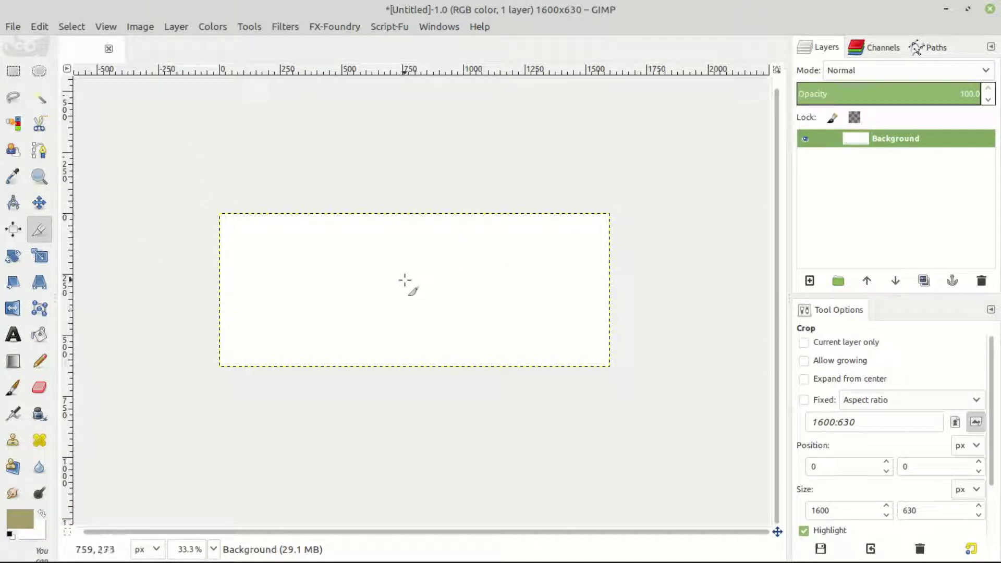
{"action": "left_click", "coordinate": [39, 203]}
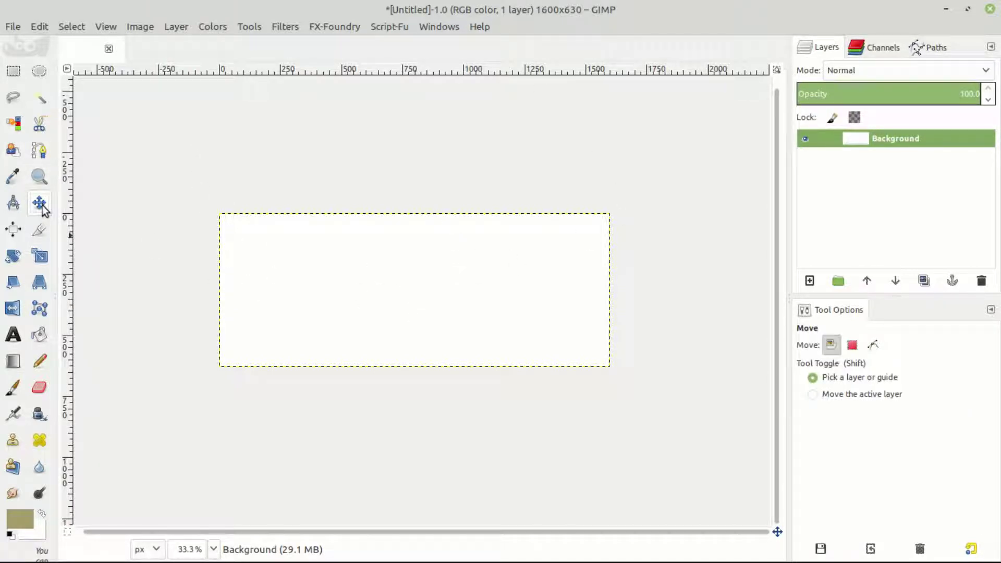
{"action": "left_click", "coordinate": [12, 210]}
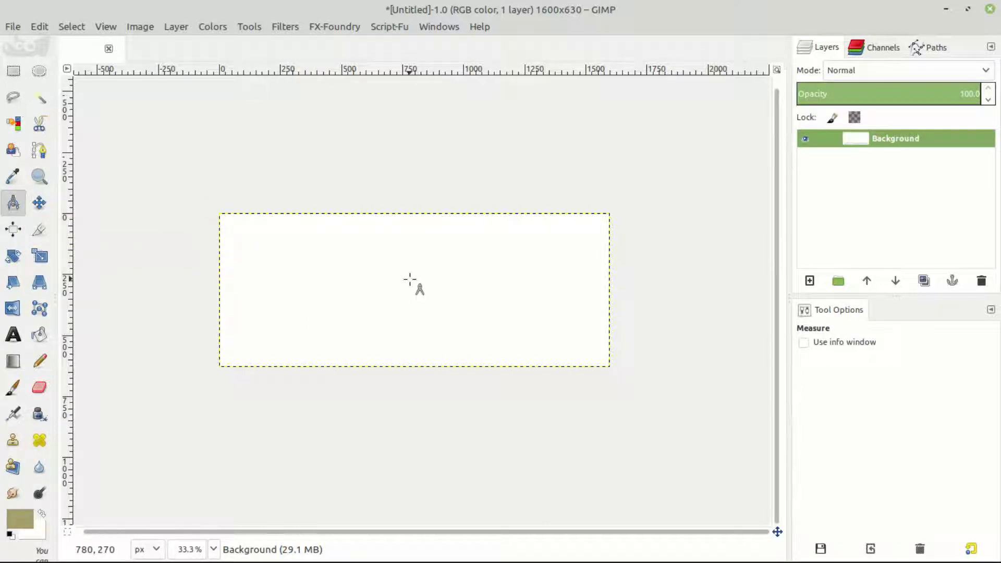
{"action": "scroll", "coordinate": [410, 280], "scroll_direction": "up", "scroll_amount": 1}
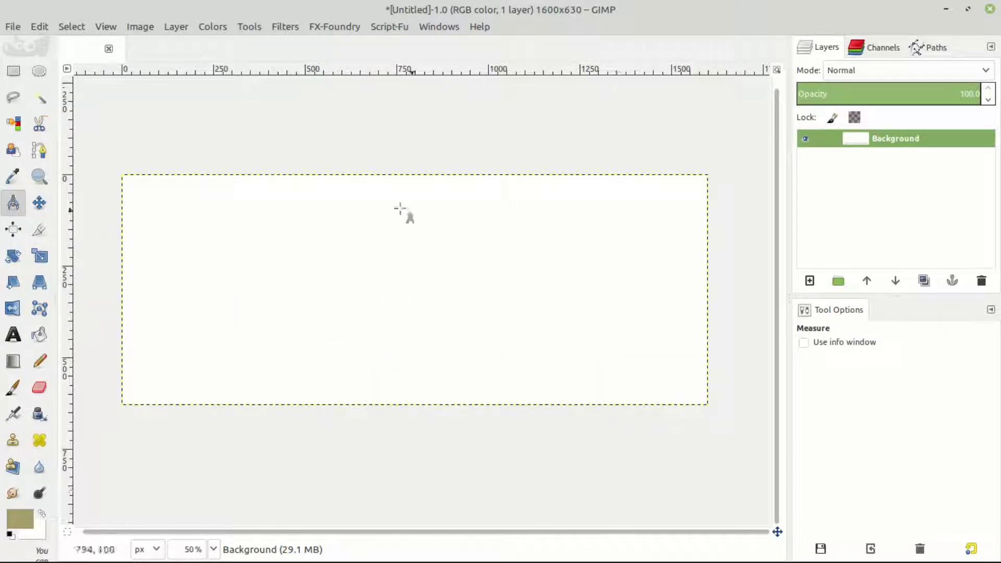
{"action": "left_click", "coordinate": [14, 204]}
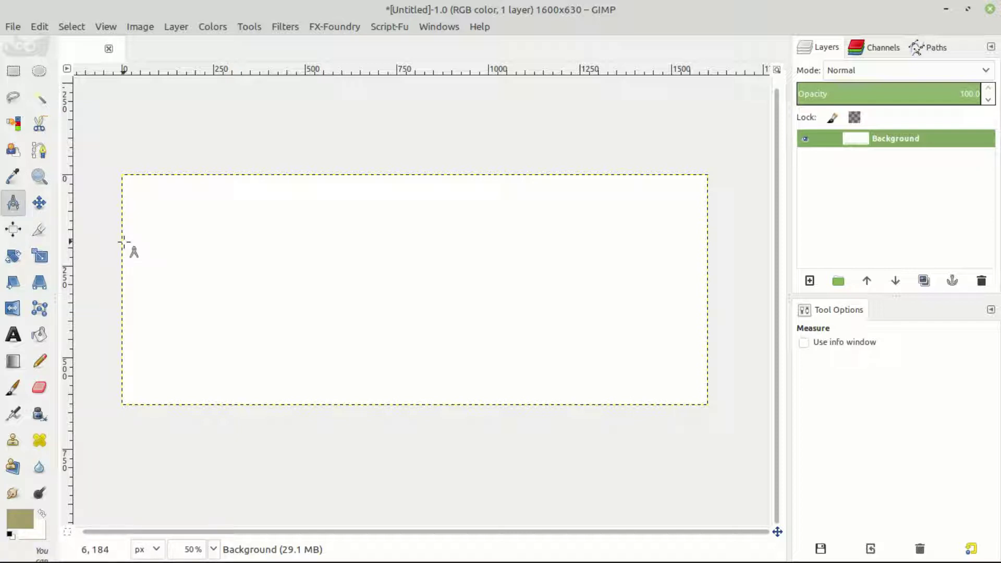
{"action": "left_click_drag", "start_coordinate": [123, 242], "coordinate": [707, 240]}
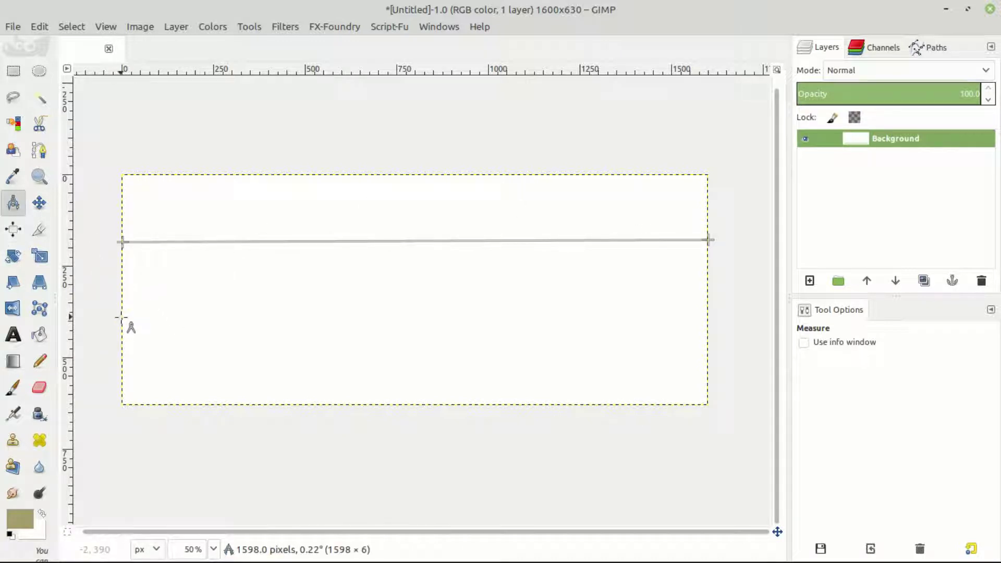
{"action": "left_click_drag", "start_coordinate": [121, 316], "coordinate": [414, 319]}
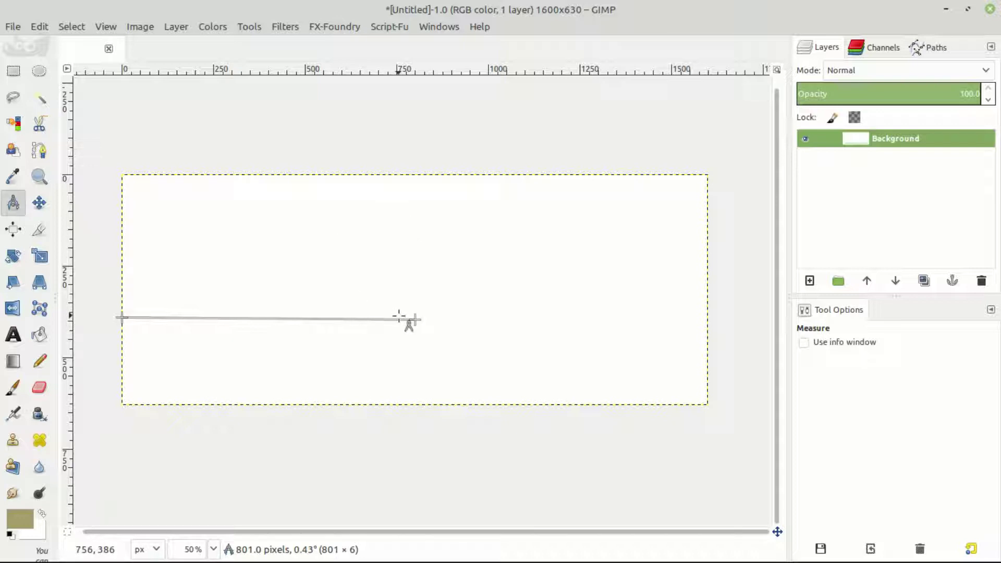
{"action": "key", "text": "m"}
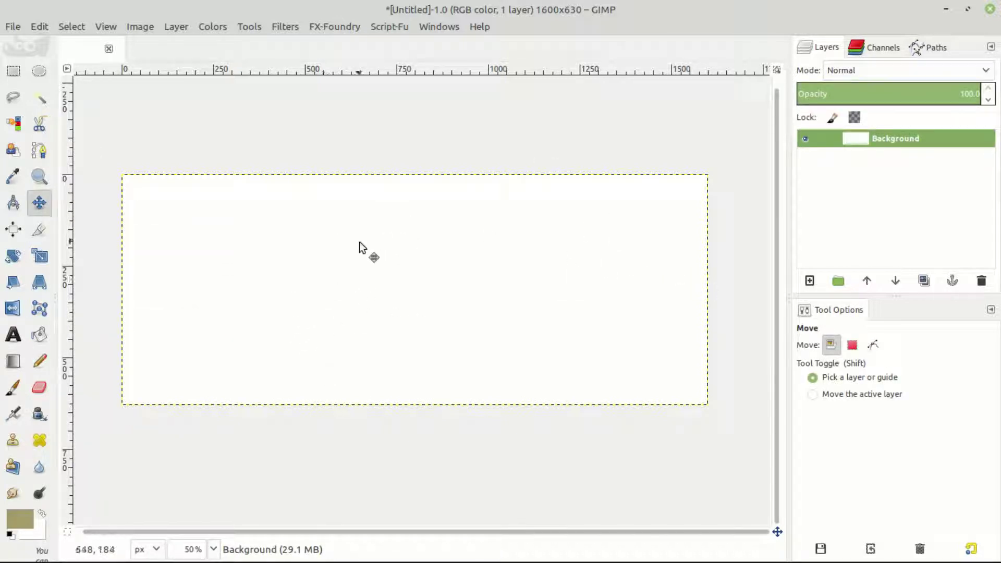
Step: Nudge the layer down and undo it, then check the foreground colour without changes
{"action": "key", "text": "shift+Down"}
{"action": "key", "text": "ctrl+z"}
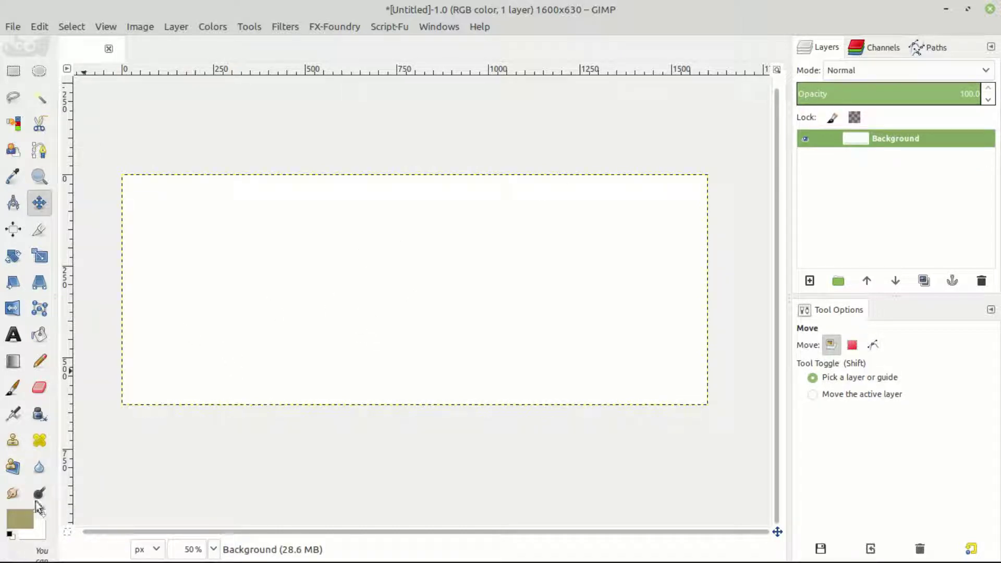
{"action": "left_click", "coordinate": [23, 518]}
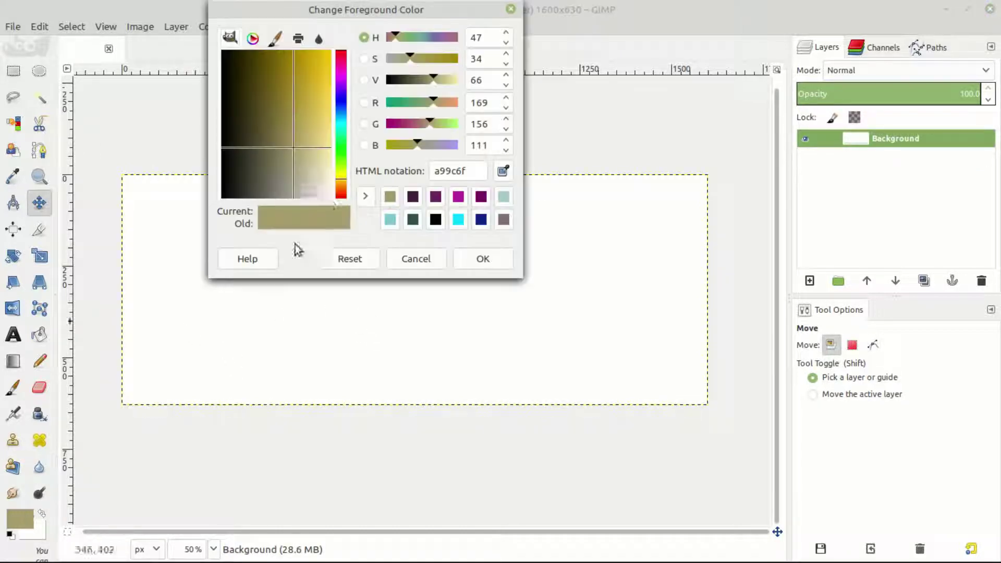
{"action": "left_click", "coordinate": [511, 9]}
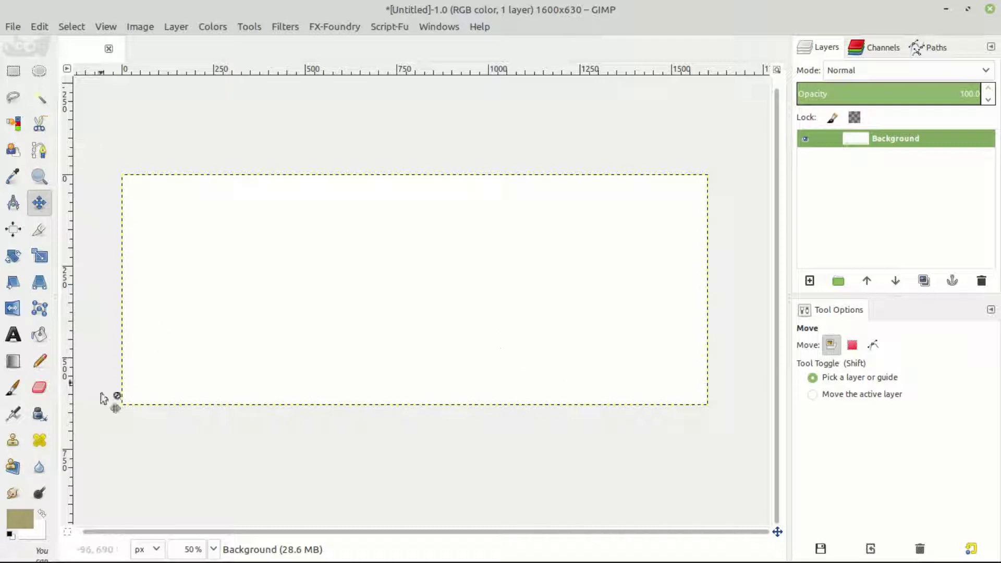
Step: Select Bucket Fill and set its Fill Type to Pattern fill
{"action": "left_click", "coordinate": [39, 334]}
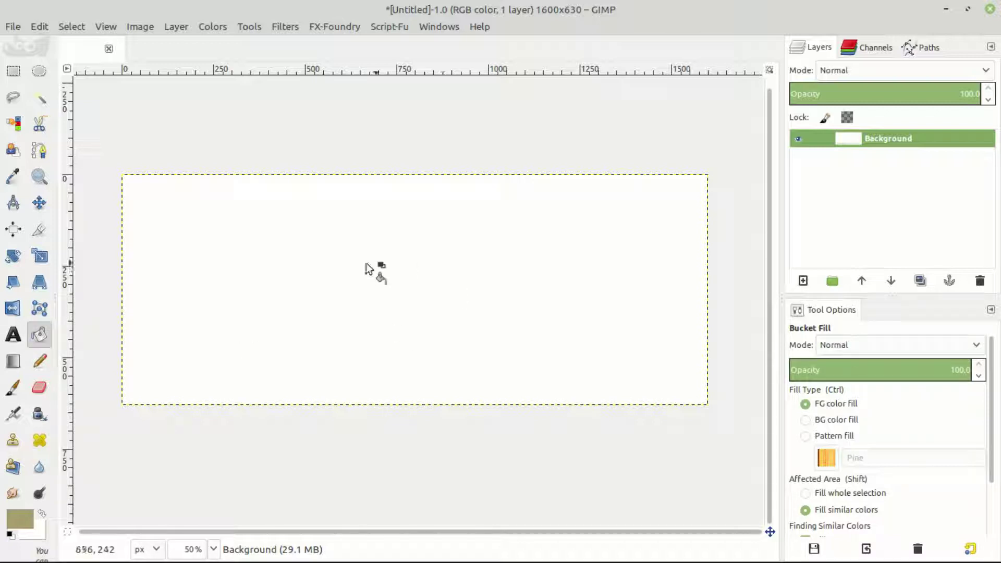
{"action": "scroll", "coordinate": [860, 427], "scroll_direction": "down", "scroll_amount": 1}
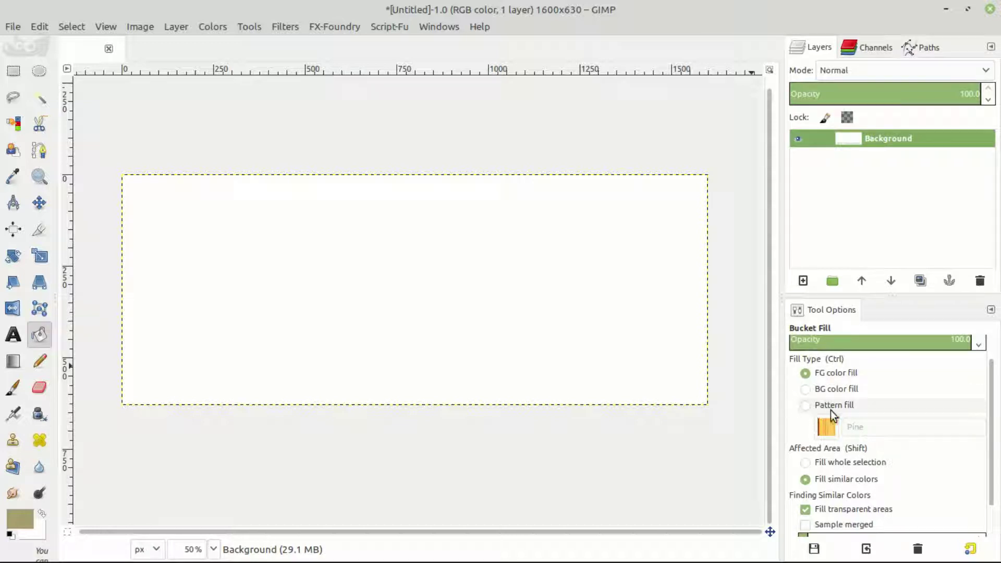
{"action": "left_click", "coordinate": [806, 406]}
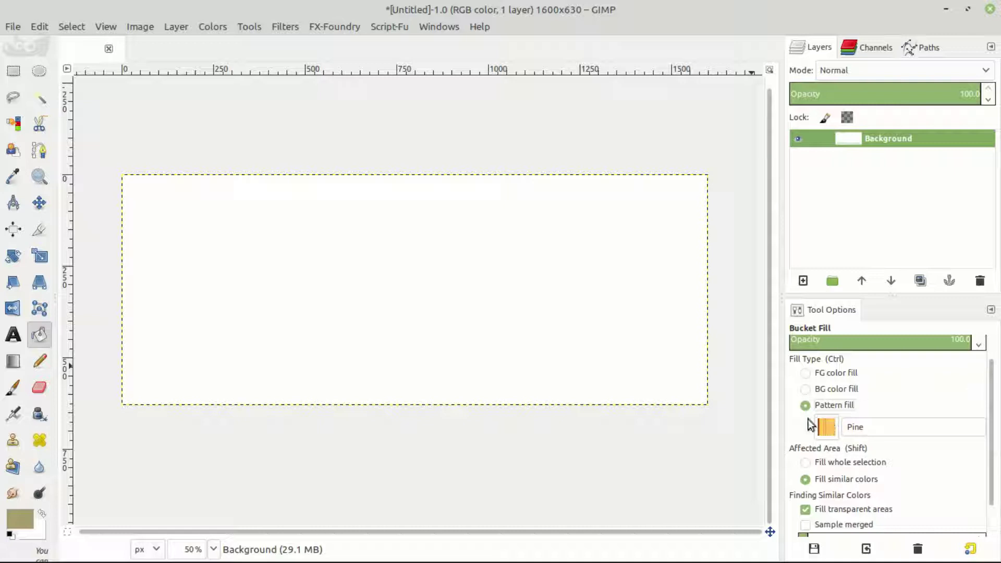
Step: Choose the 3D Green pattern from the pattern list
{"action": "left_click", "coordinate": [826, 428]}
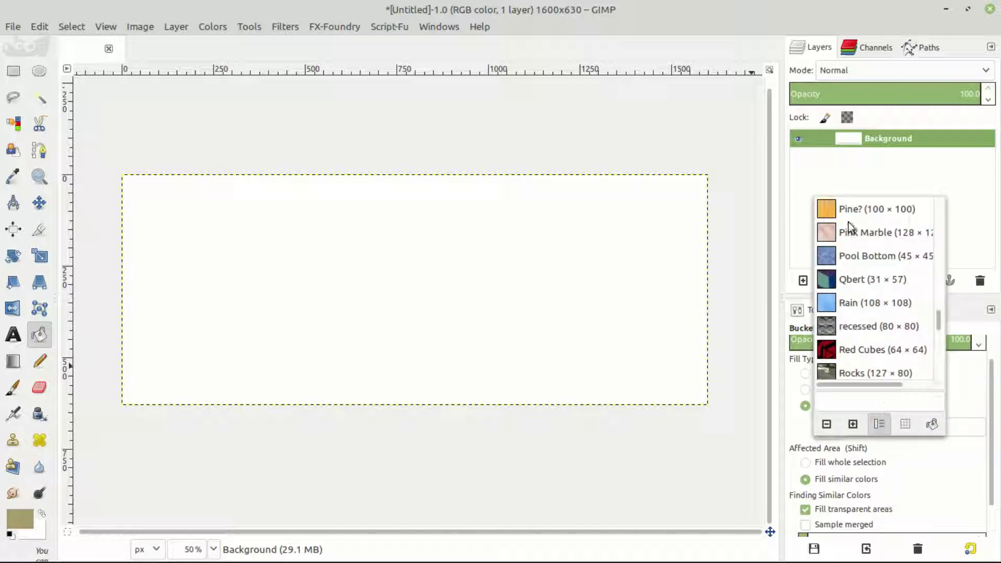
{"action": "scroll", "coordinate": [884, 286], "scroll_direction": "up", "scroll_amount": 3}
{"action": "scroll", "coordinate": [884, 286], "scroll_direction": "up", "scroll_amount": 3}
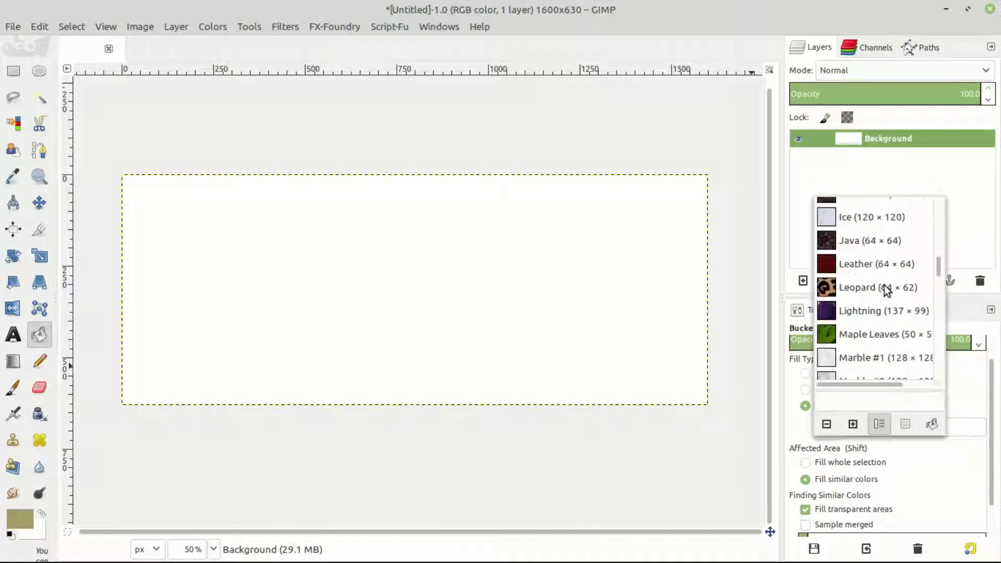
{"action": "scroll", "coordinate": [878, 259], "scroll_direction": "up", "scroll_amount": 5}
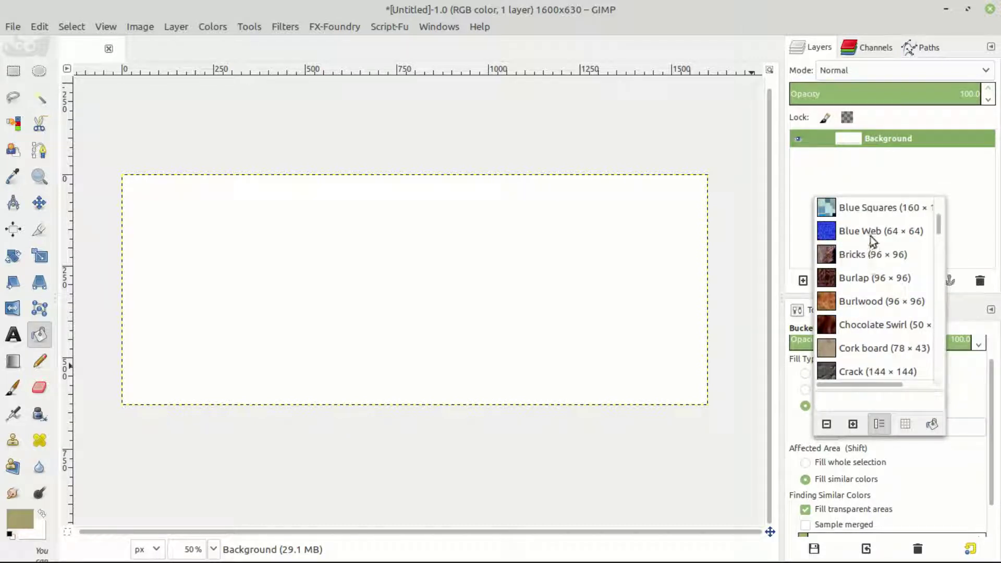
{"action": "scroll", "coordinate": [871, 235], "scroll_direction": "up", "scroll_amount": 3}
{"action": "scroll", "coordinate": [871, 237], "scroll_direction": "down", "scroll_amount": 8}
{"action": "scroll", "coordinate": [874, 306], "scroll_direction": "down", "scroll_amount": 10}
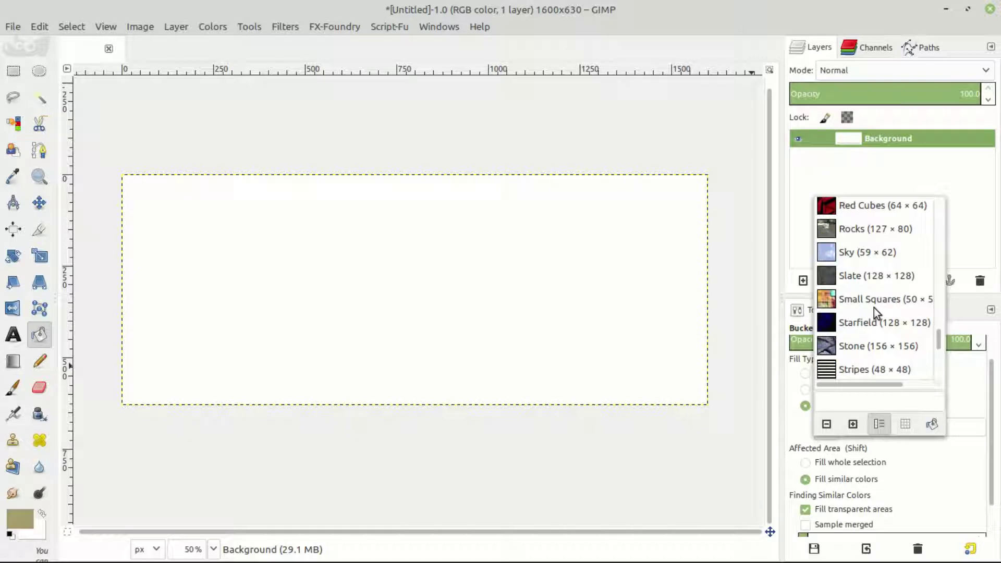
{"action": "scroll", "coordinate": [873, 308], "scroll_direction": "down", "scroll_amount": 4}
{"action": "scroll", "coordinate": [873, 308], "scroll_direction": "up", "scroll_amount": 8}
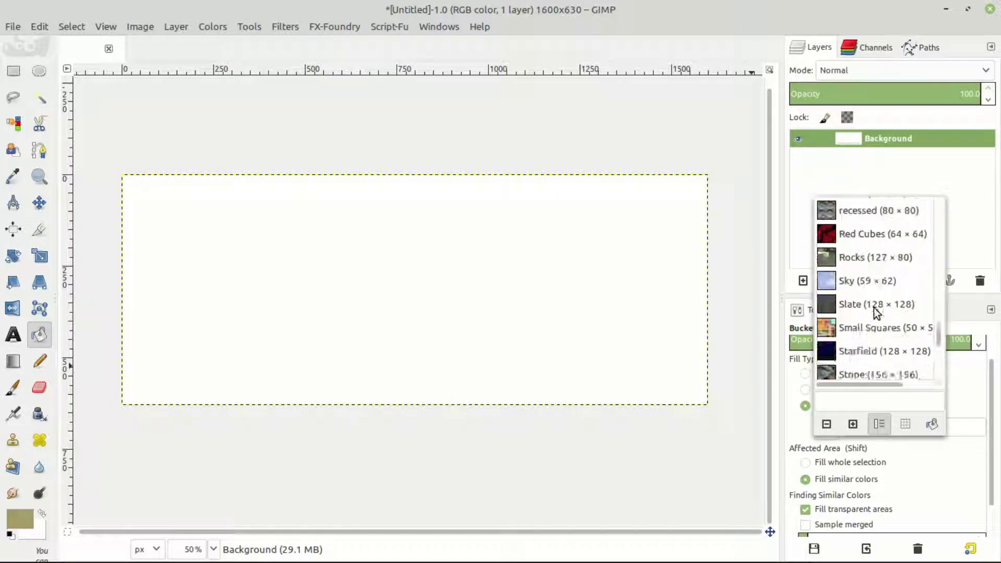
{"action": "scroll", "coordinate": [874, 308], "scroll_direction": "up", "scroll_amount": 7}
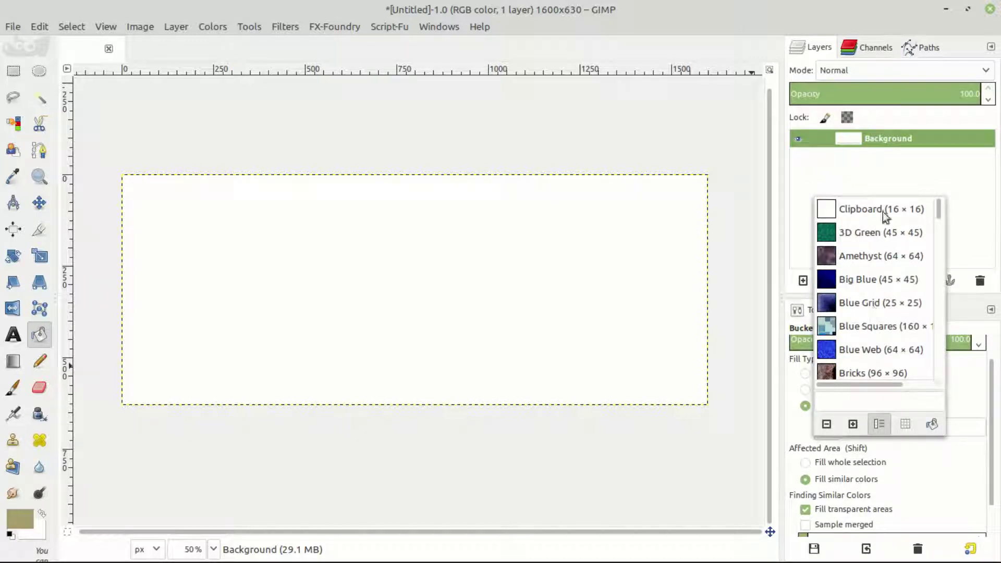
{"action": "left_click", "coordinate": [857, 233]}
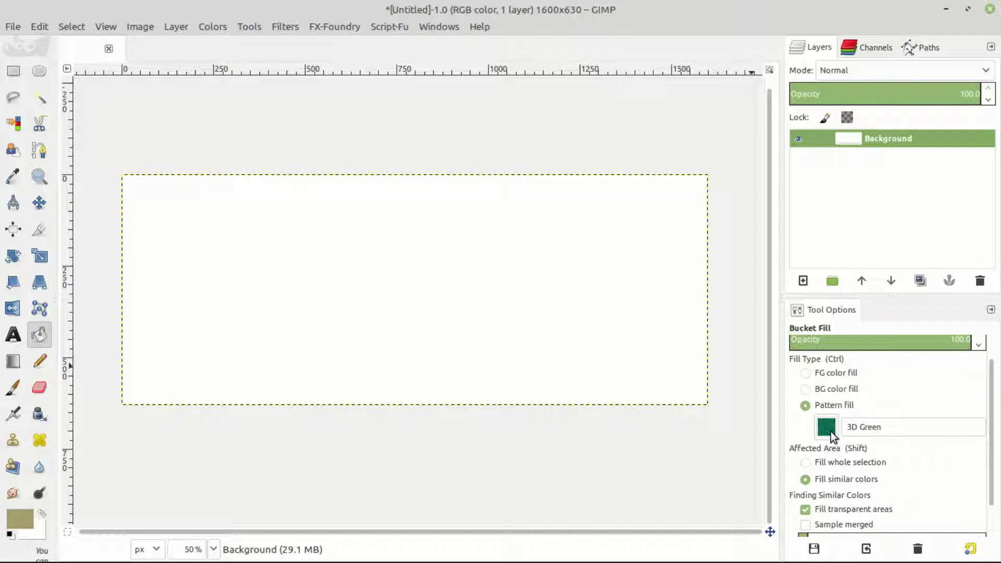
Step: Bucket-fill the 1600×630 canvas with 3D Green and zoom in and out to inspect it
{"action": "left_click", "coordinate": [396, 288]}
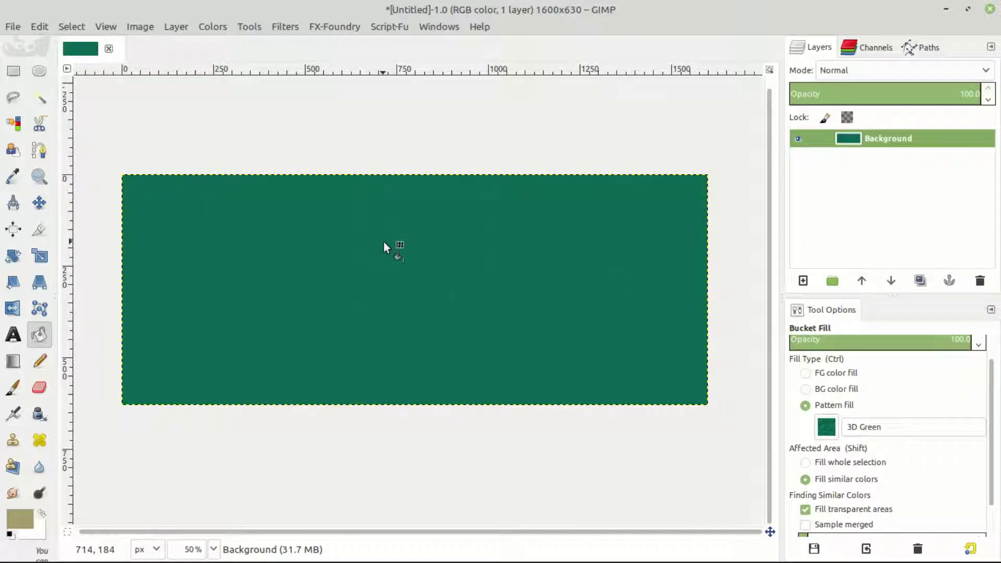
{"action": "scroll", "coordinate": [384, 242], "scroll_direction": "up", "scroll_amount": 5}
{"action": "scroll", "coordinate": [387, 240], "scroll_direction": "down", "scroll_amount": 4}
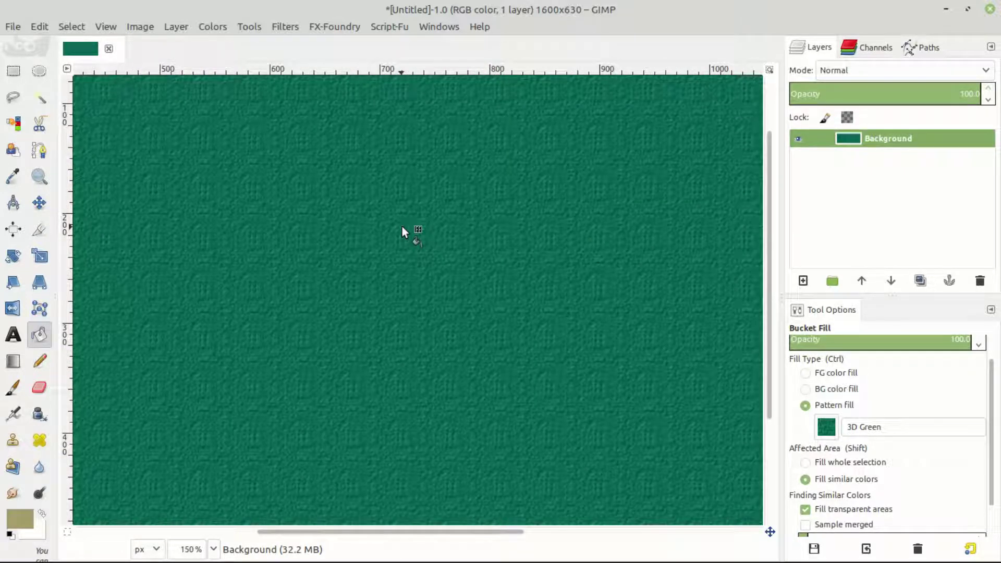
{"action": "scroll", "coordinate": [402, 227], "scroll_direction": "up", "scroll_amount": 2}
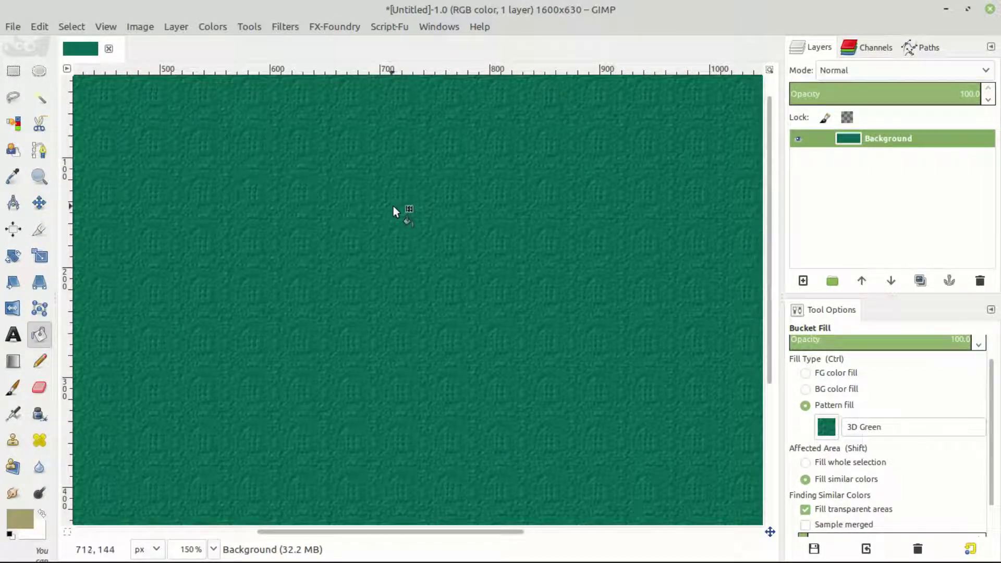
{"action": "scroll", "coordinate": [392, 211], "scroll_direction": "down", "scroll_amount": 3}
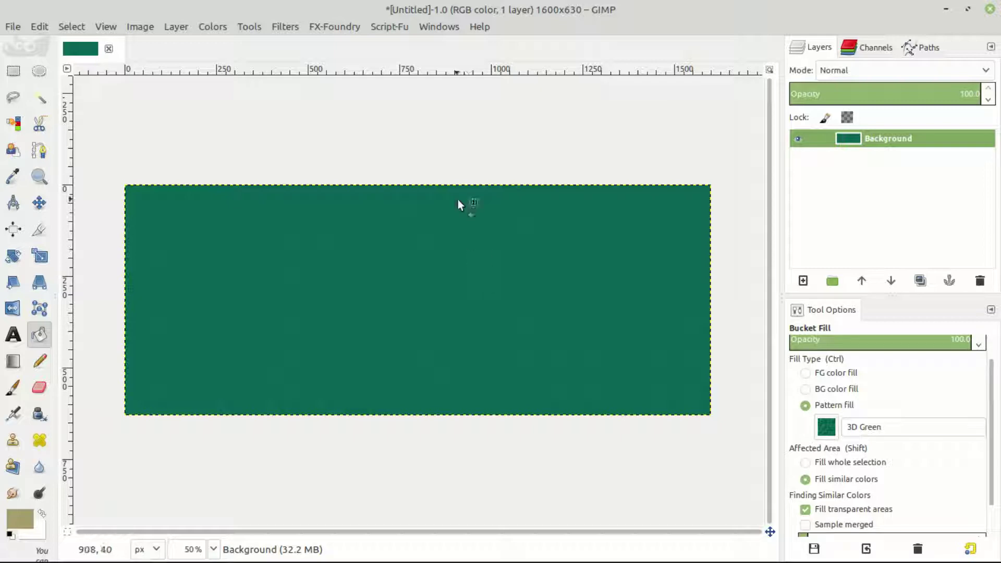
{"action": "left_click", "coordinate": [12, 27]}
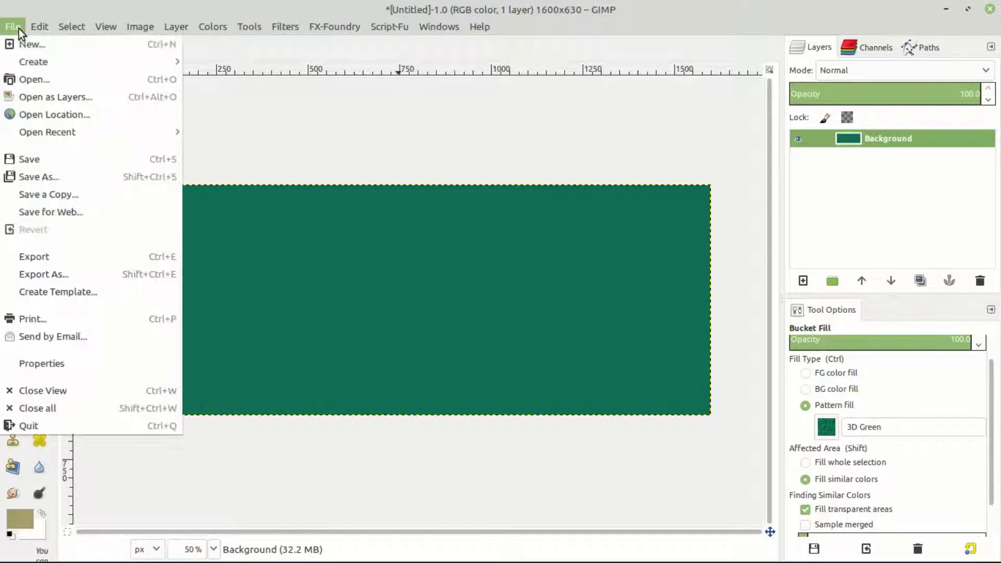
{"action": "left_click", "coordinate": [27, 45]}
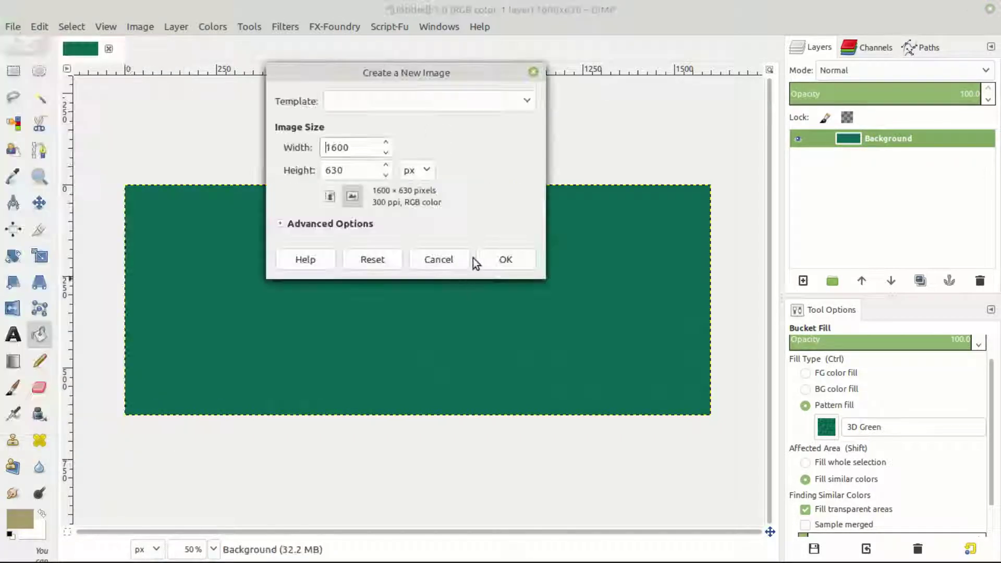
{"action": "left_click", "coordinate": [532, 70]}
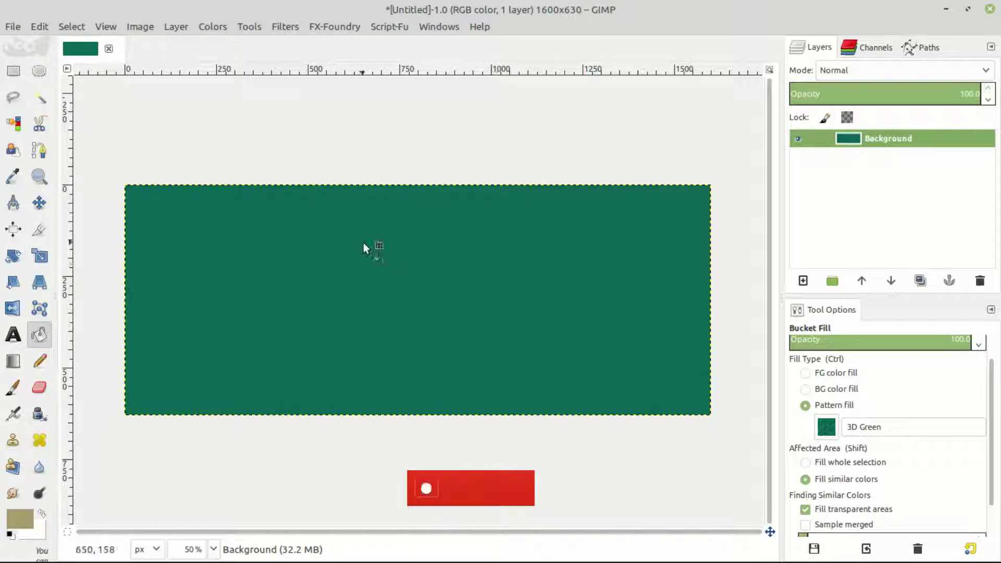
Step: Save the image as Demo.xcf in the Desktop folder
{"action": "left_click", "coordinate": [13, 26]}
{"action": "left_click", "coordinate": [48, 162]}
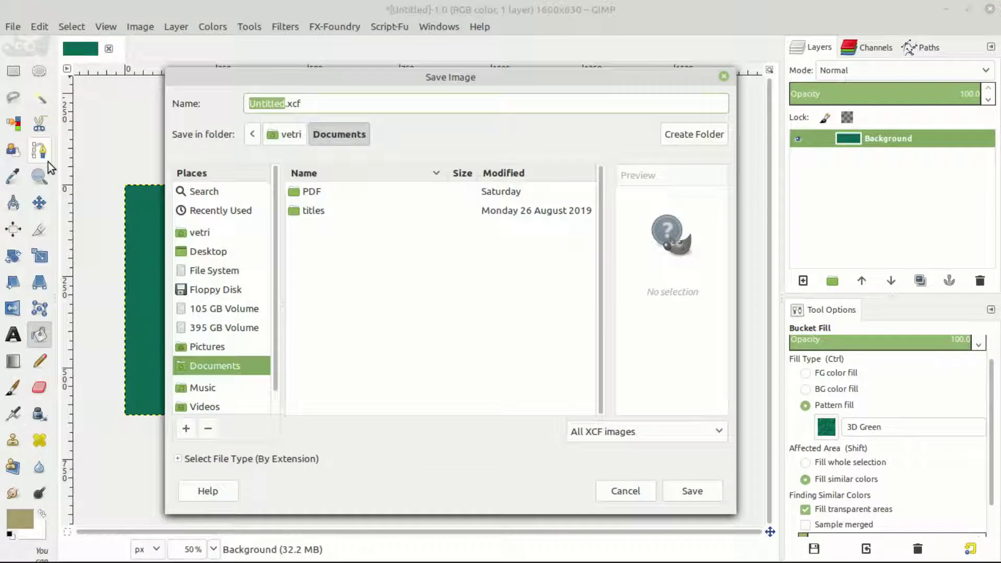
{"action": "left_click_drag", "start_coordinate": [467, 76], "coordinate": [451, 19]}
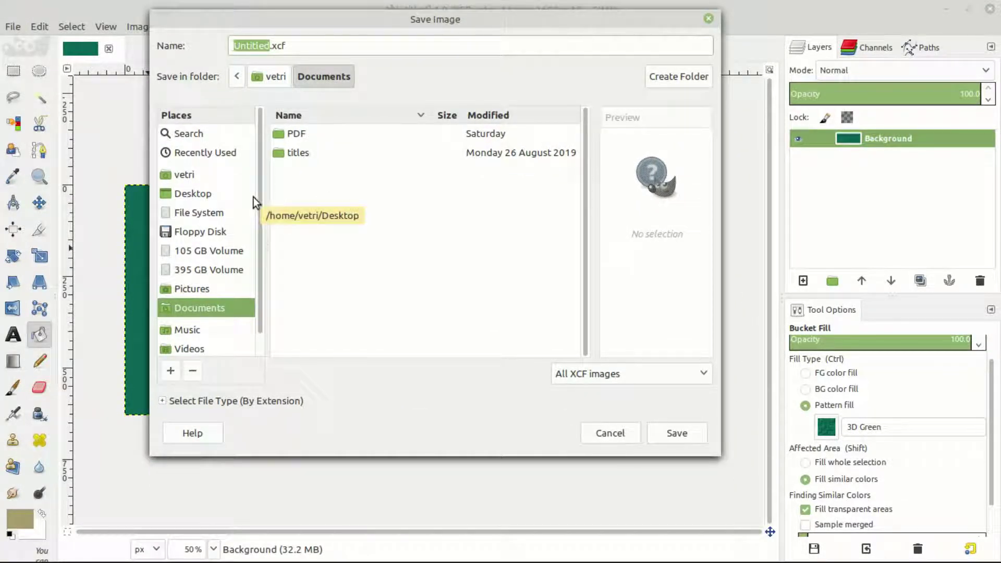
{"action": "left_click", "coordinate": [205, 197]}
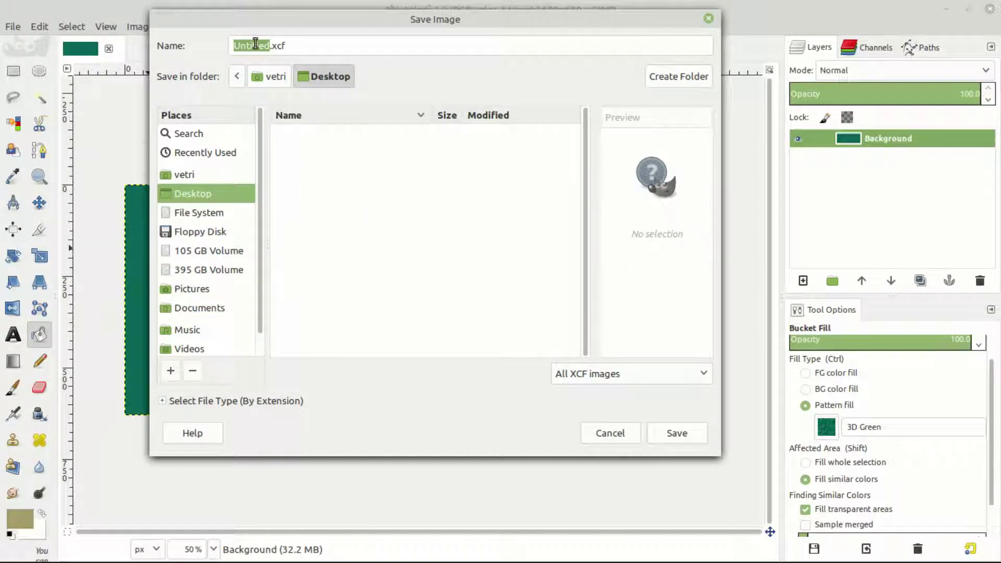
{"action": "type", "text": "Demo"}
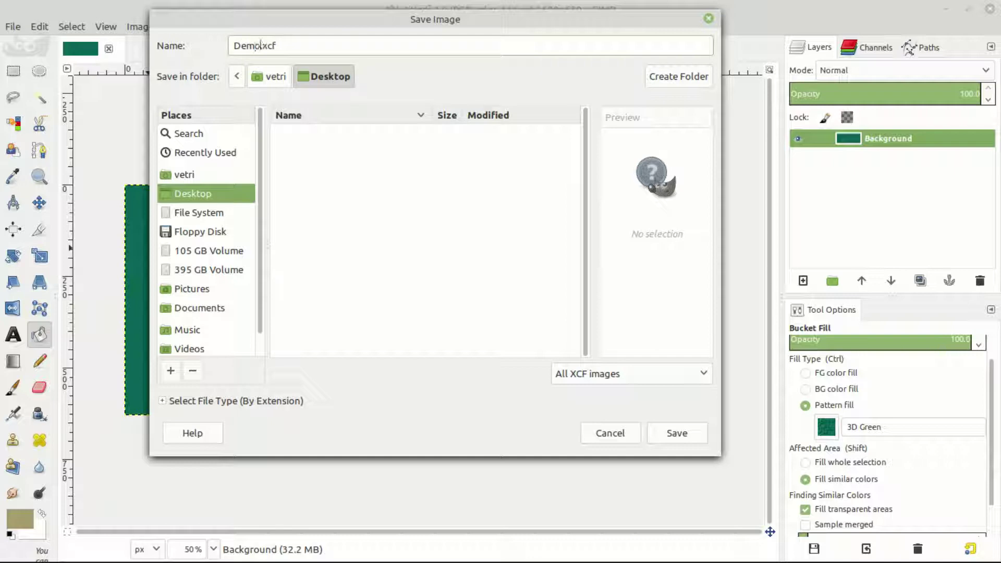
{"action": "left_click", "coordinate": [678, 437]}
{"action": "left_click", "coordinate": [390, 190]}
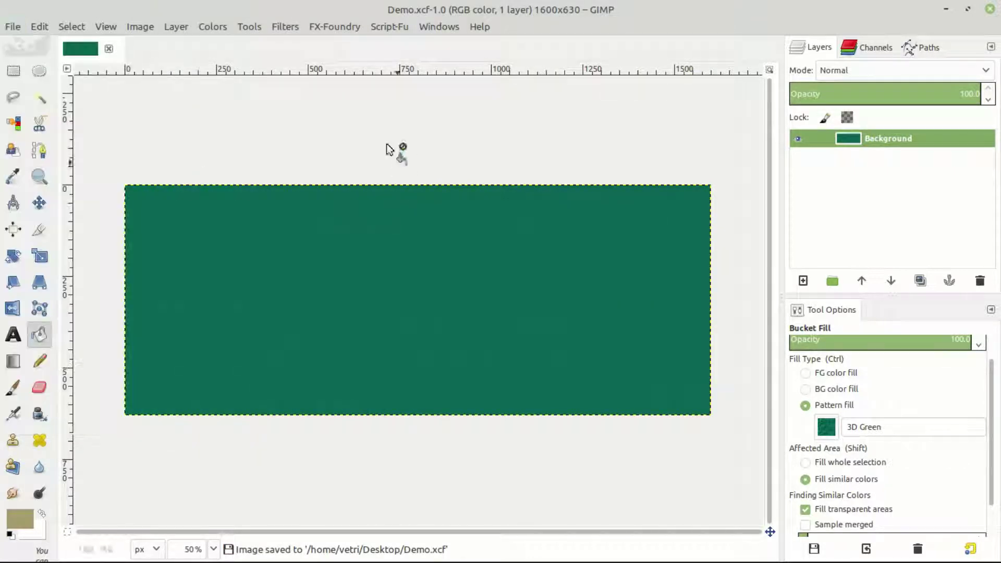
Step: Check the saved Demo.xcf icon on the desktop, then bring the GIMP window back
{"action": "left_click", "coordinate": [946, 11]}
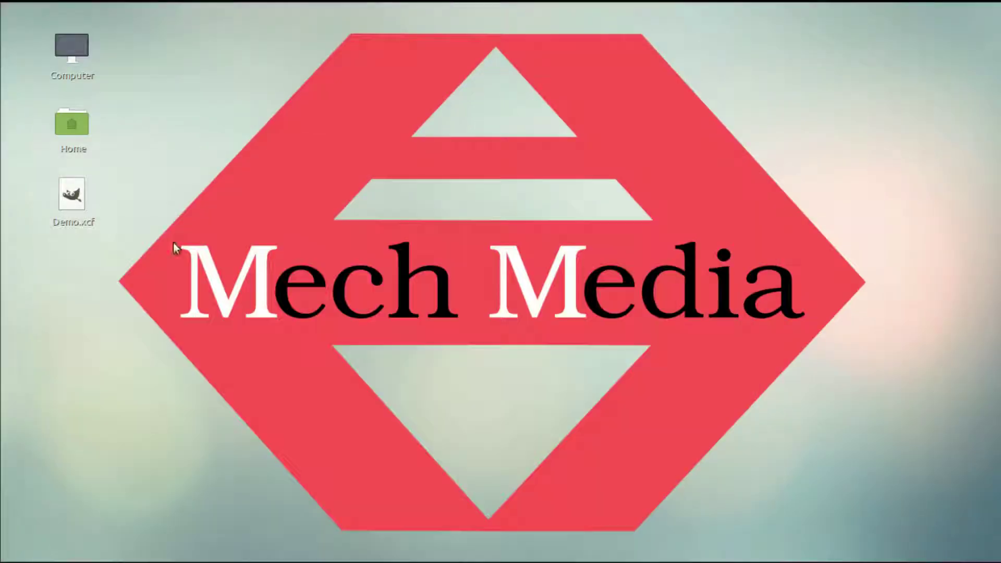
{"action": "left_click", "coordinate": [83, 198]}
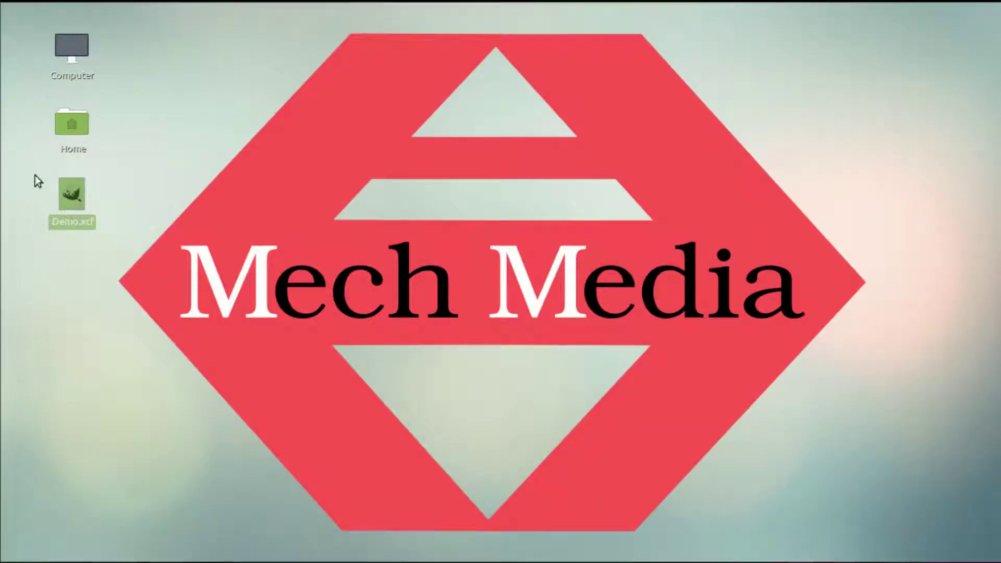
{"action": "left_click_drag", "start_coordinate": [36, 175], "coordinate": [123, 237]}
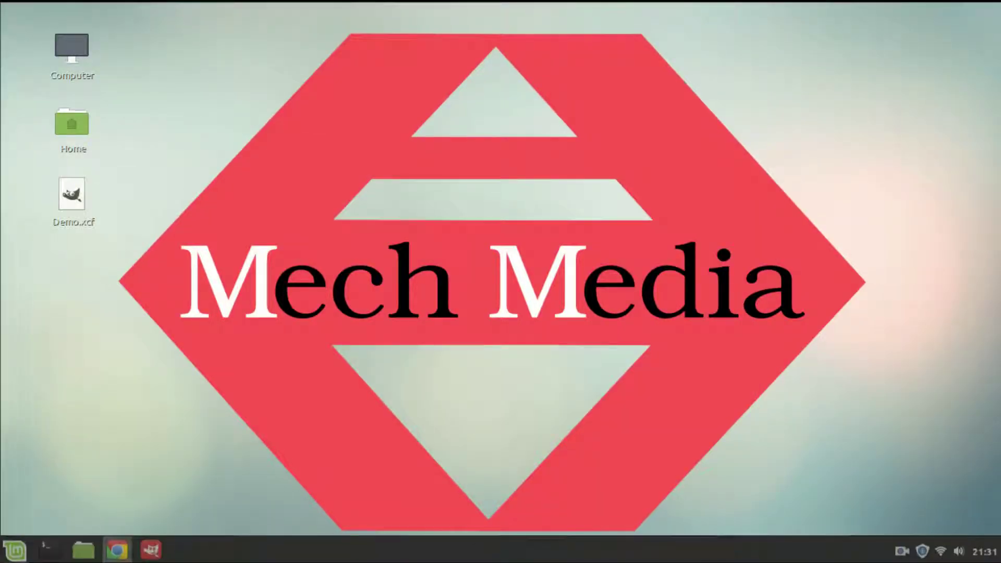
{"action": "left_click", "coordinate": [149, 549]}
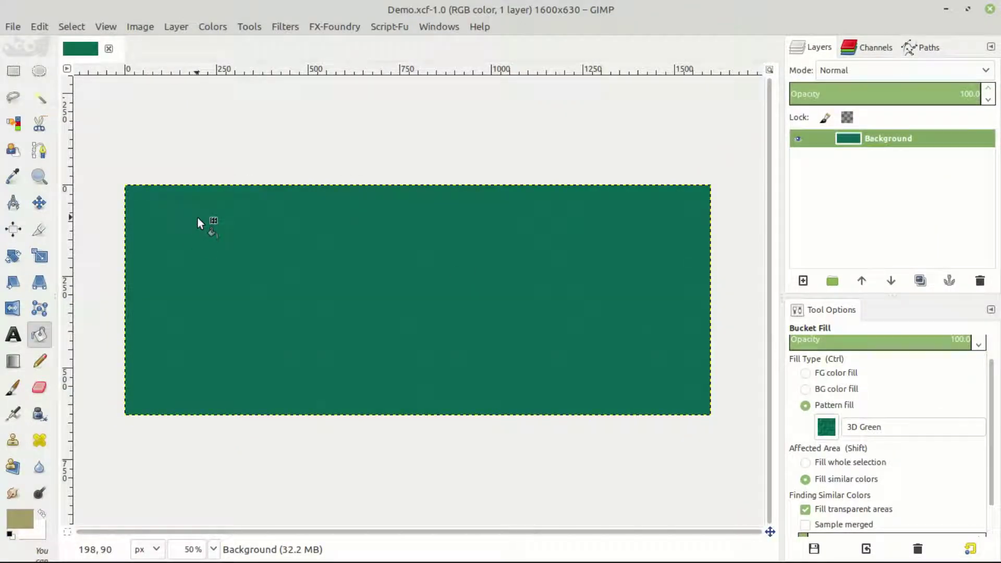
{"action": "left_click", "coordinate": [9, 28]}
{"action": "left_click", "coordinate": [74, 180]}
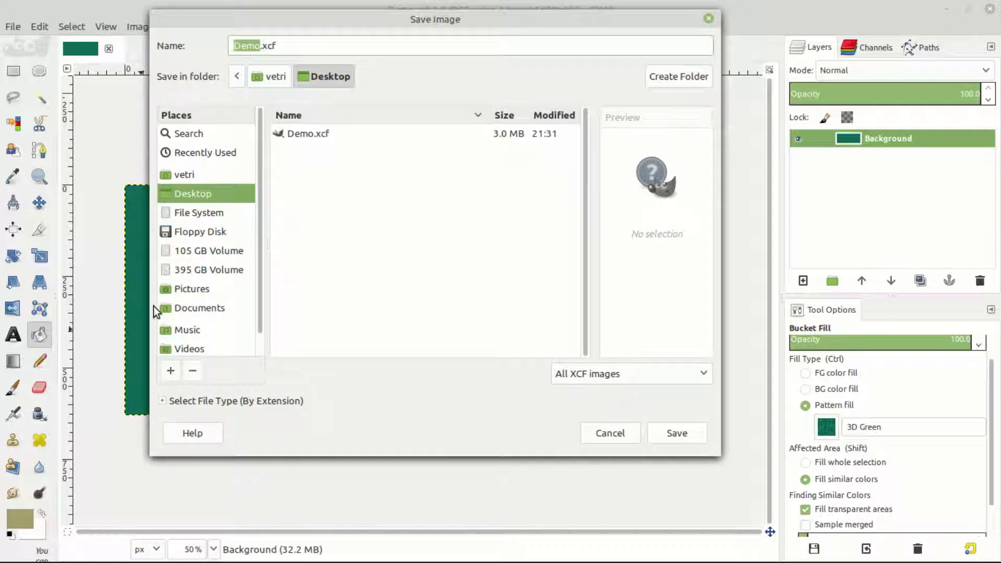
{"action": "left_click", "coordinate": [619, 434]}
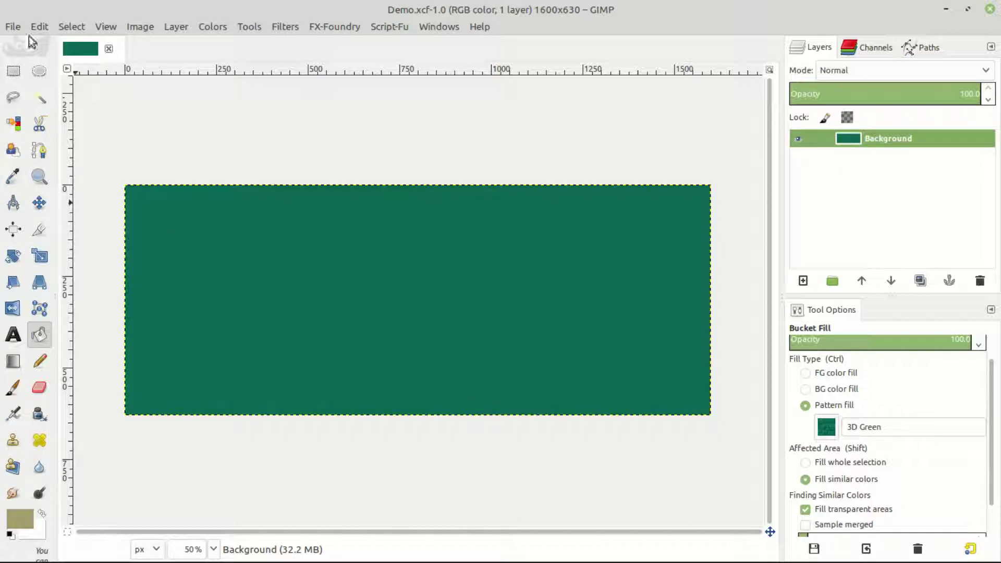
Step: Start File > Export As and select the extension of the file name
{"action": "left_click", "coordinate": [12, 26]}
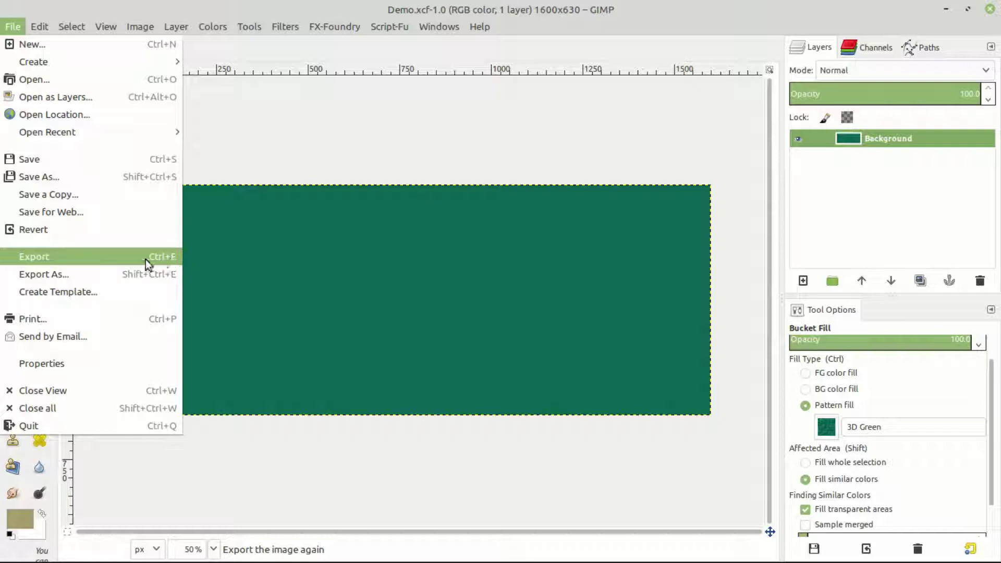
{"action": "left_click", "coordinate": [85, 258]}
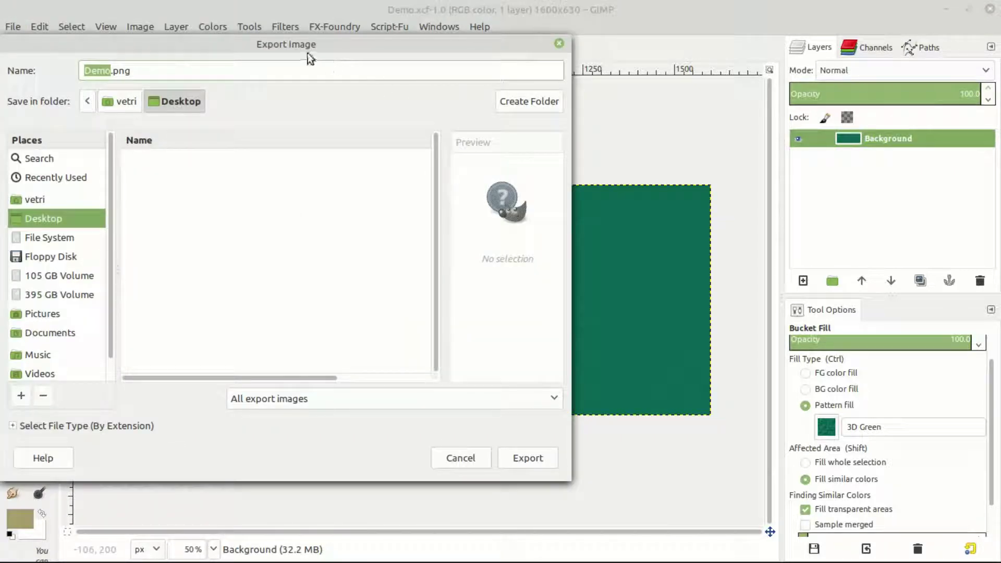
{"action": "left_click_drag", "start_coordinate": [308, 52], "coordinate": [442, 49]}
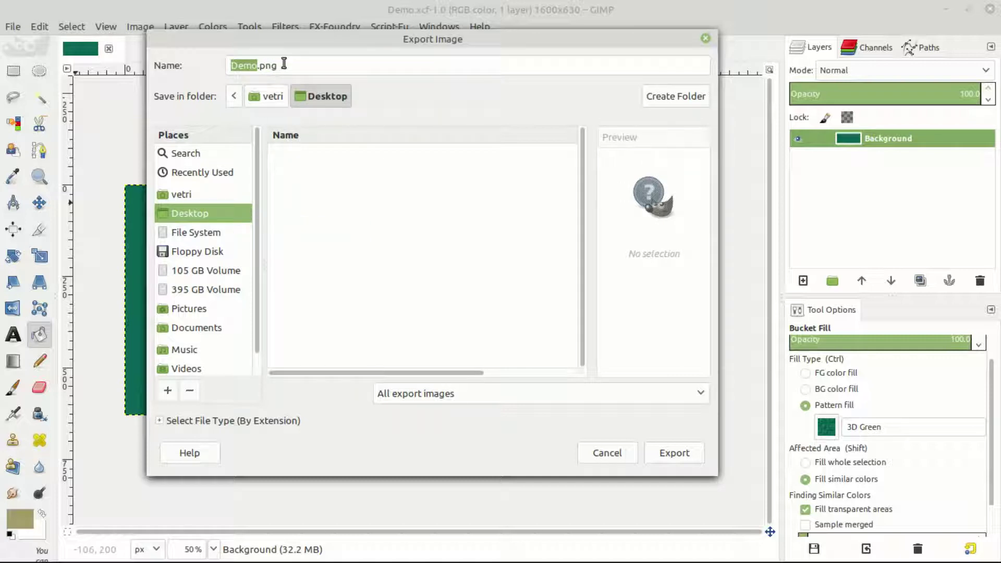
{"action": "left_click_drag", "start_coordinate": [284, 63], "coordinate": [266, 64]}
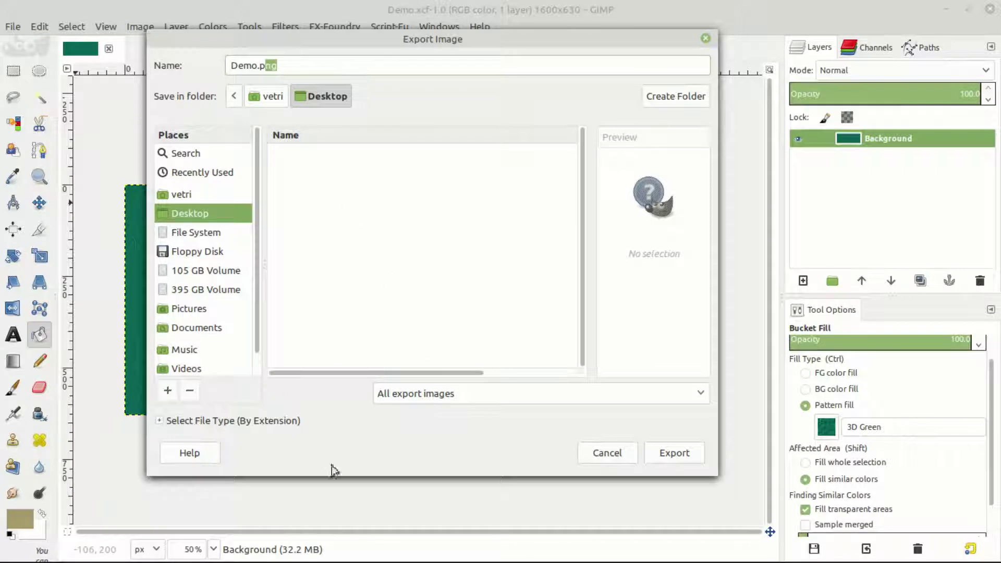
Step: Choose JPEG image as the export file type
{"action": "left_click", "coordinate": [450, 398]}
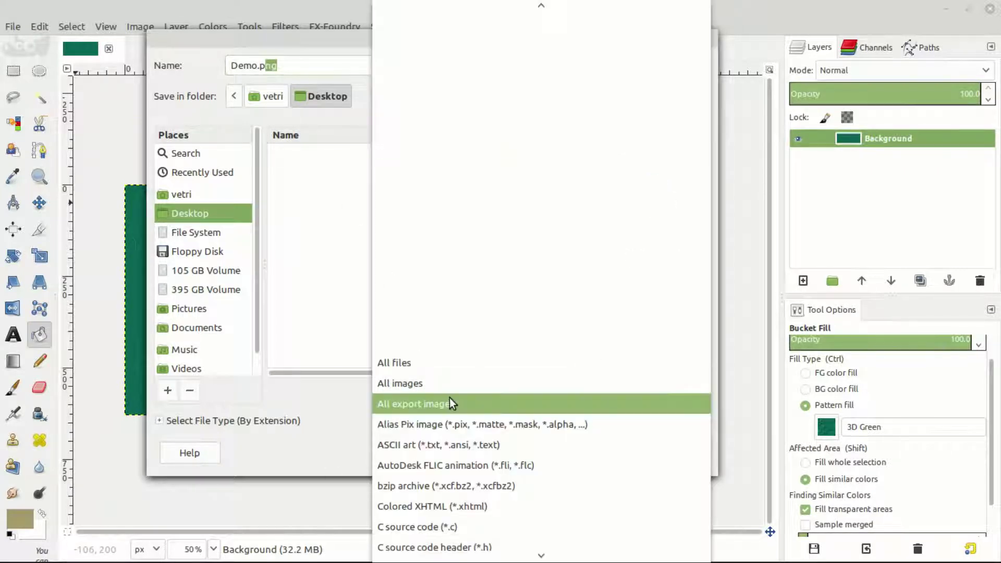
{"action": "scroll", "coordinate": [452, 443], "scroll_direction": "down", "scroll_amount": 10}
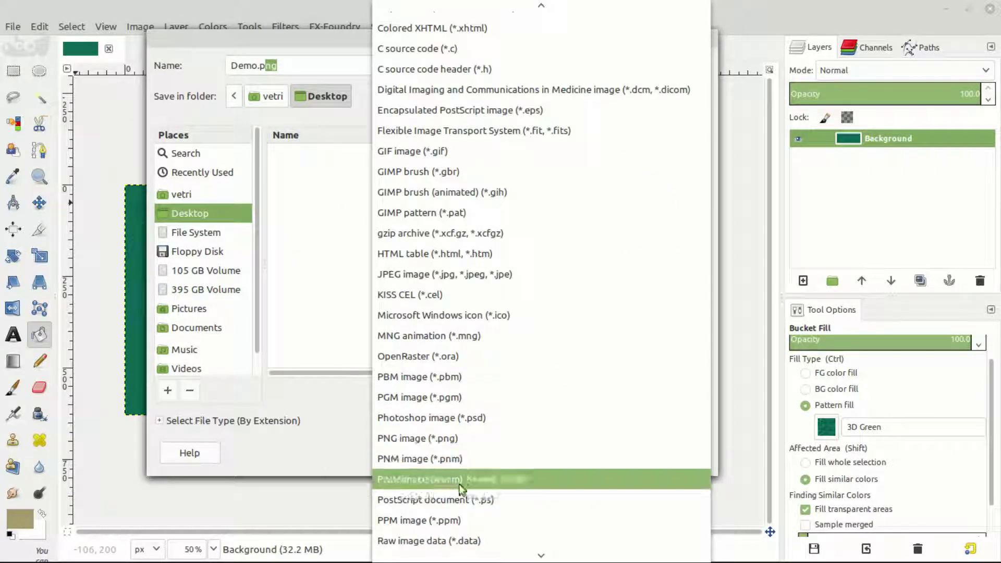
{"action": "left_click", "coordinate": [410, 441]}
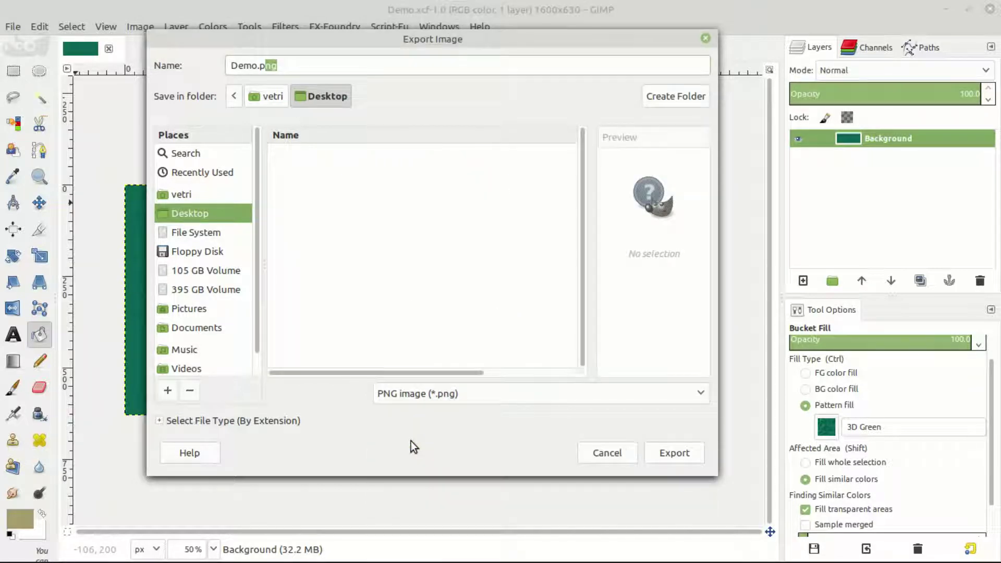
{"action": "left_click", "coordinate": [399, 395]}
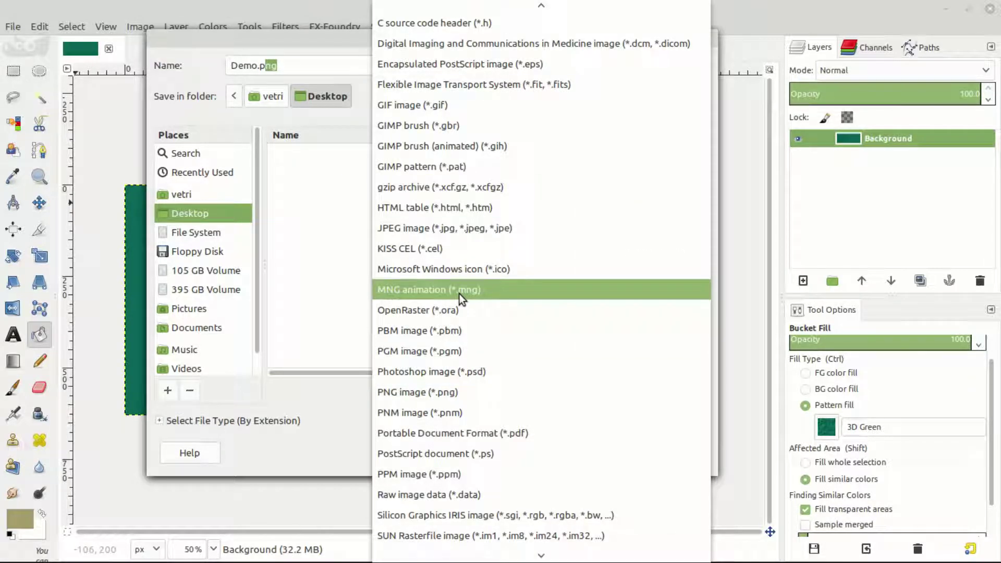
{"action": "left_click", "coordinate": [460, 229]}
{"action": "left_click", "coordinate": [467, 395]}
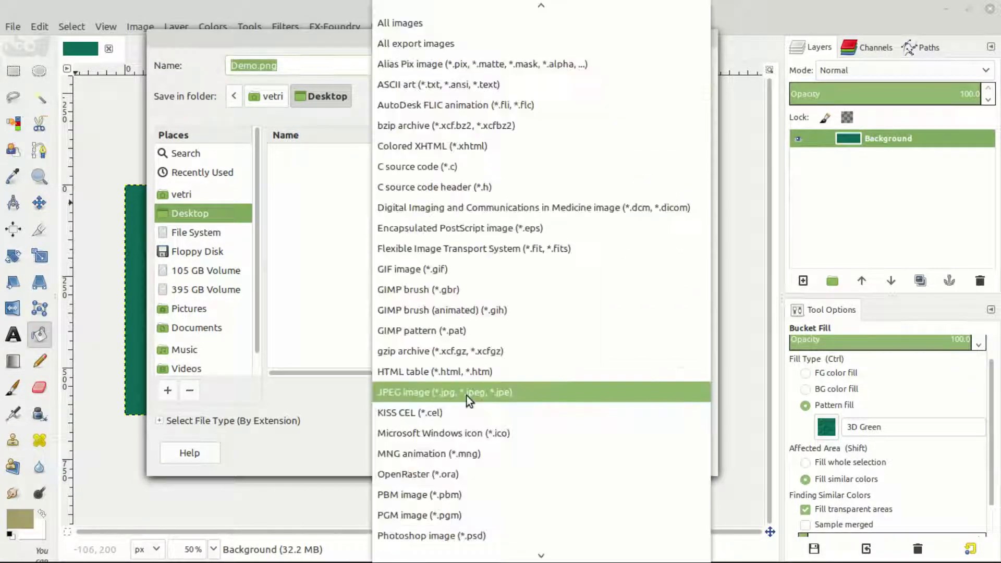
{"action": "scroll", "coordinate": [410, 526], "scroll_direction": "down", "scroll_amount": 4}
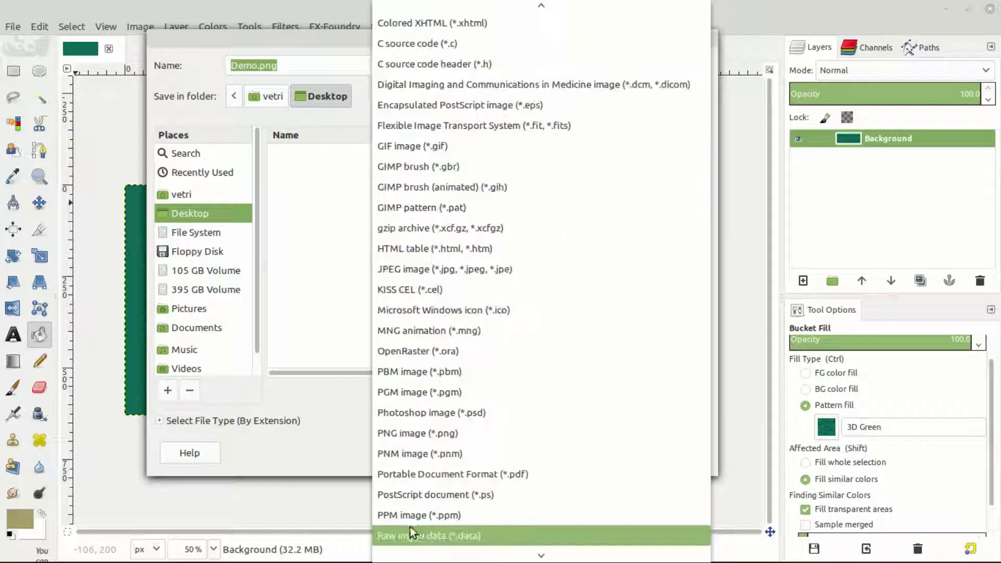
{"action": "left_click", "coordinate": [462, 480]}
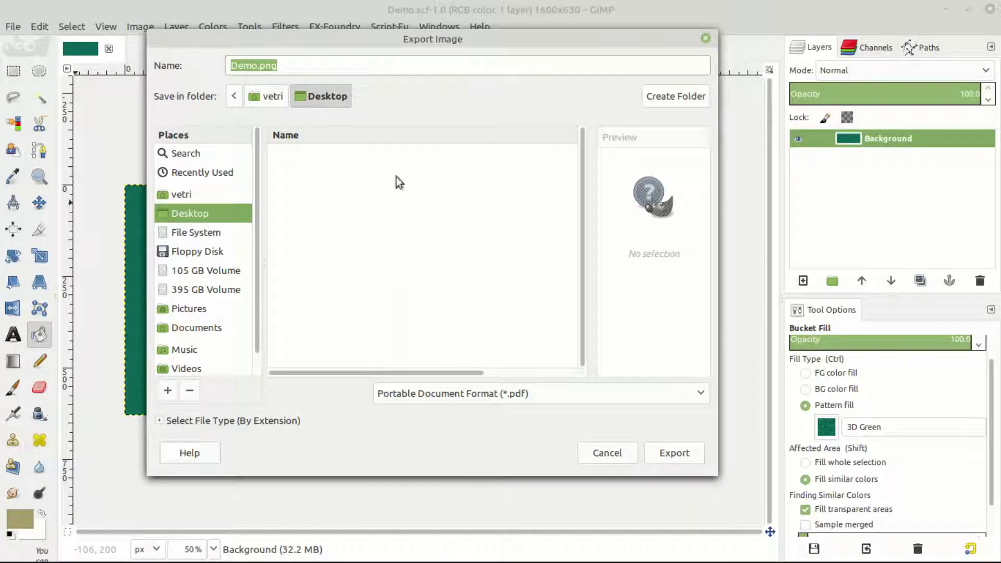
{"action": "left_click", "coordinate": [306, 59]}
{"action": "left_click", "coordinate": [469, 393]}
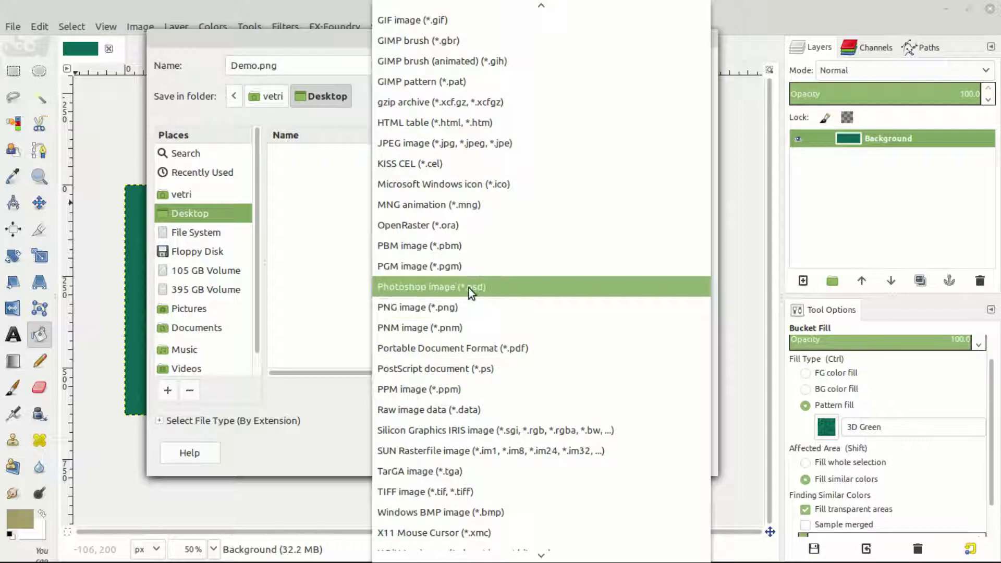
{"action": "scroll", "coordinate": [468, 288], "scroll_direction": "up", "scroll_amount": 2}
{"action": "scroll", "coordinate": [468, 287], "scroll_direction": "up", "scroll_amount": 5}
{"action": "left_click", "coordinate": [468, 288]}
Step: Export the image as Demo.jpeg at quality 90, then minimize GIMP
{"action": "left_click", "coordinate": [675, 447]}
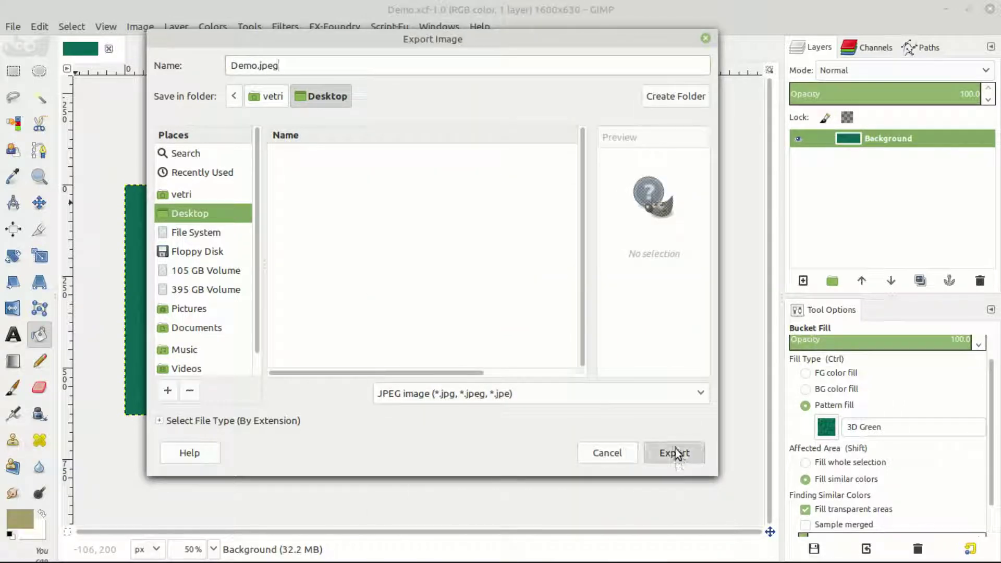
{"action": "left_click", "coordinate": [500, 311]}
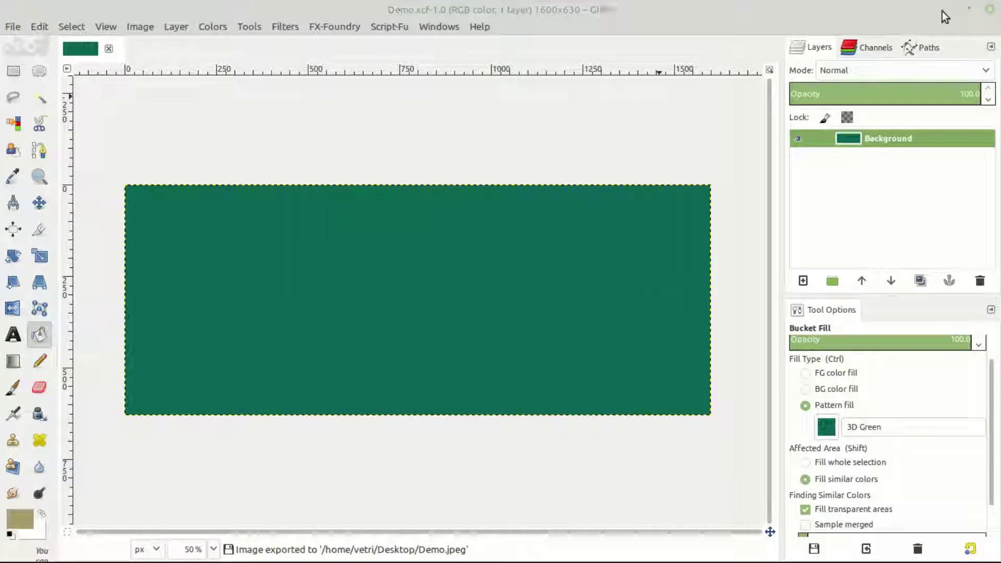
{"action": "left_click", "coordinate": [944, 10]}
Step: View Demo.jpeg maximized in Image Viewer to check the 1600×630 export, then close it
{"action": "left_click", "coordinate": [76, 194]}
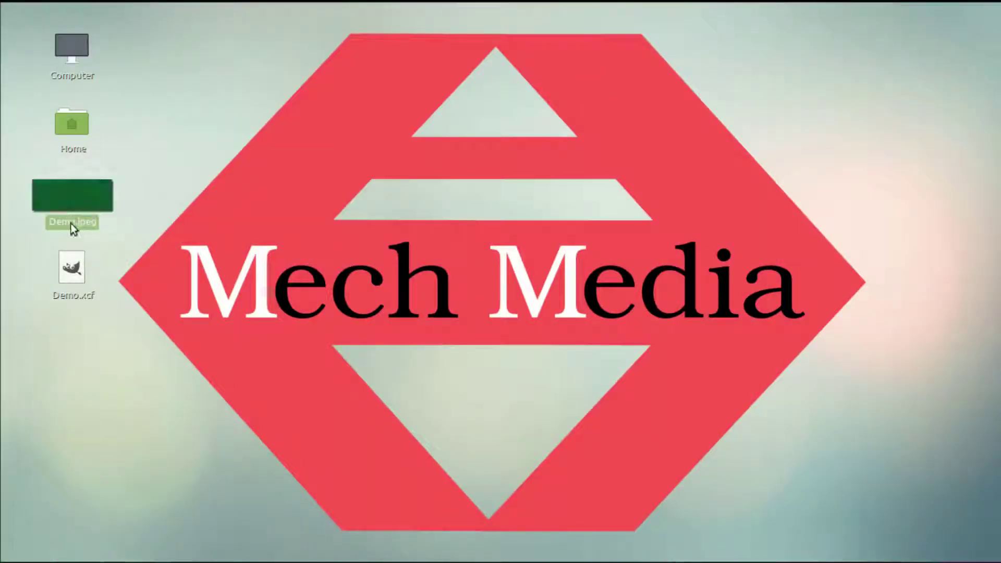
{"action": "double_click", "coordinate": [75, 192]}
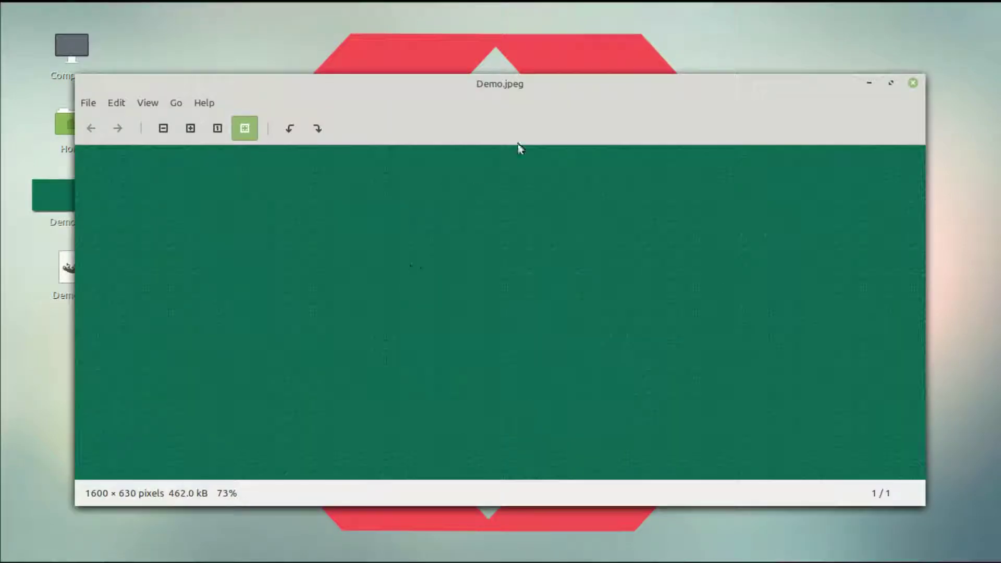
{"action": "left_click", "coordinate": [891, 84]}
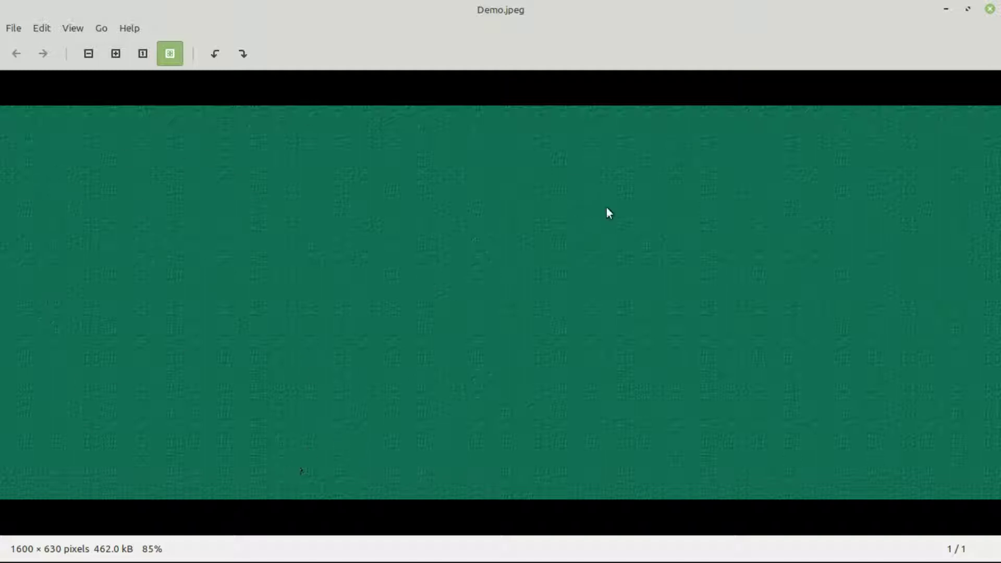
{"action": "left_click", "coordinate": [988, 9]}
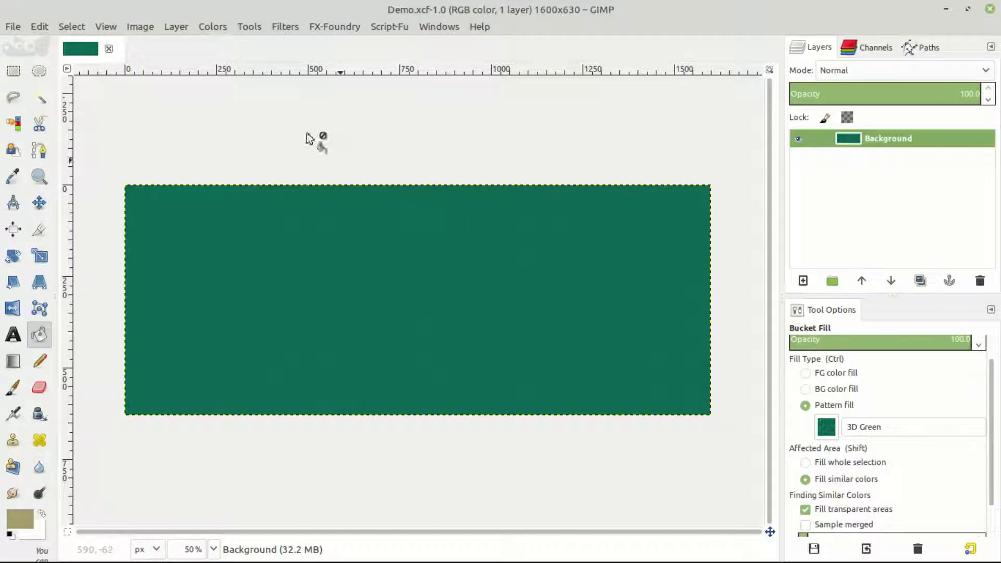
Step: Close Demo.xcf and create a new white 1600×1000 RGB image at 300 ppi
{"action": "left_click", "coordinate": [108, 49]}
{"action": "left_click", "coordinate": [13, 27]}
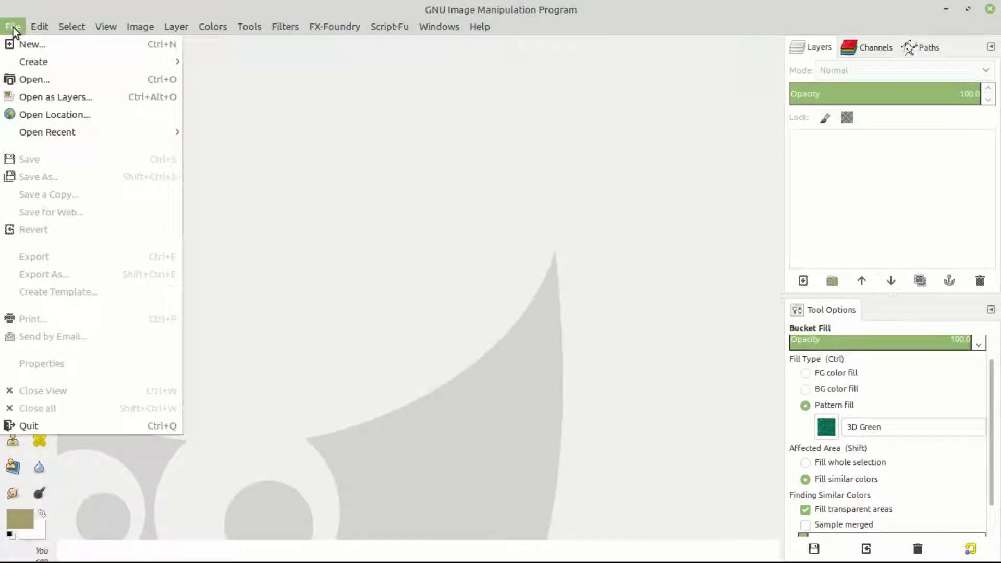
{"action": "left_click", "coordinate": [29, 42]}
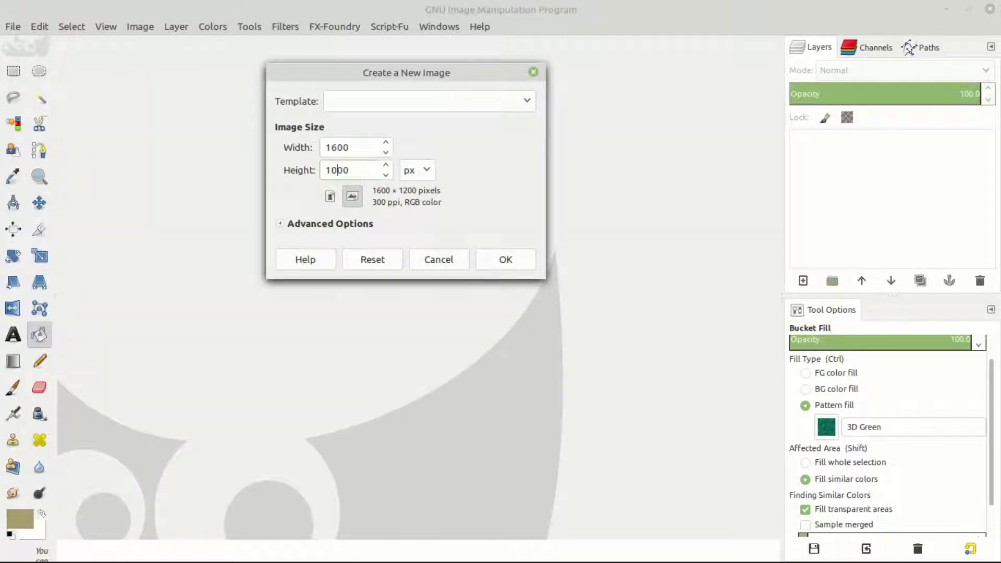
{"action": "left_click", "coordinate": [281, 225]}
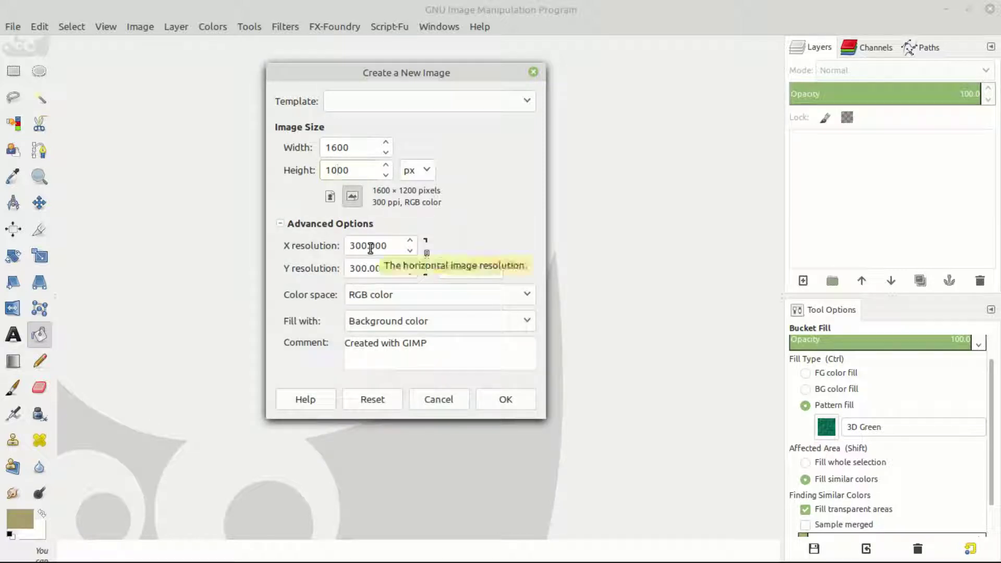
{"action": "left_click", "coordinate": [504, 403]}
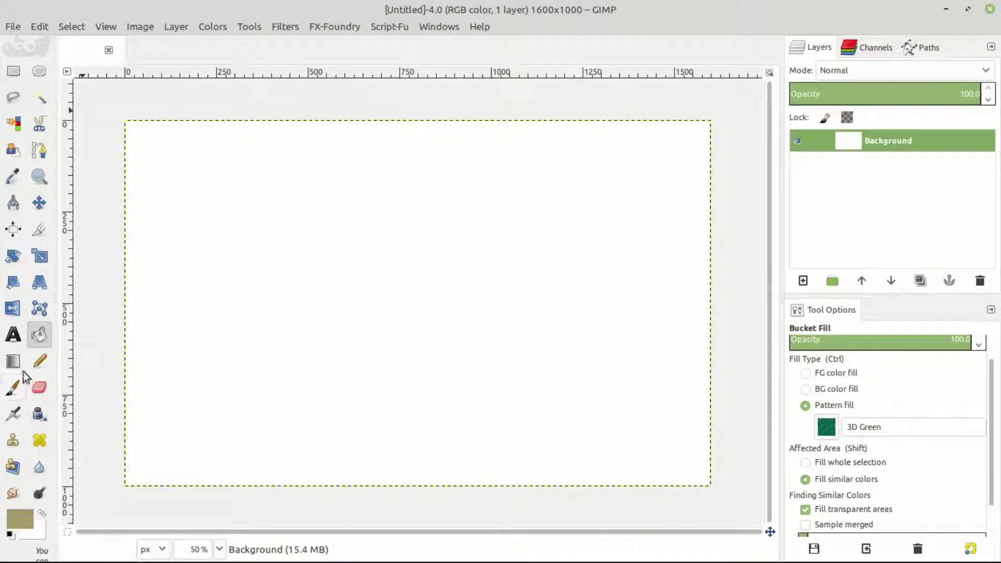
Step: Select the Text tool and set its font to Sans Bold
{"action": "left_click", "coordinate": [13, 334]}
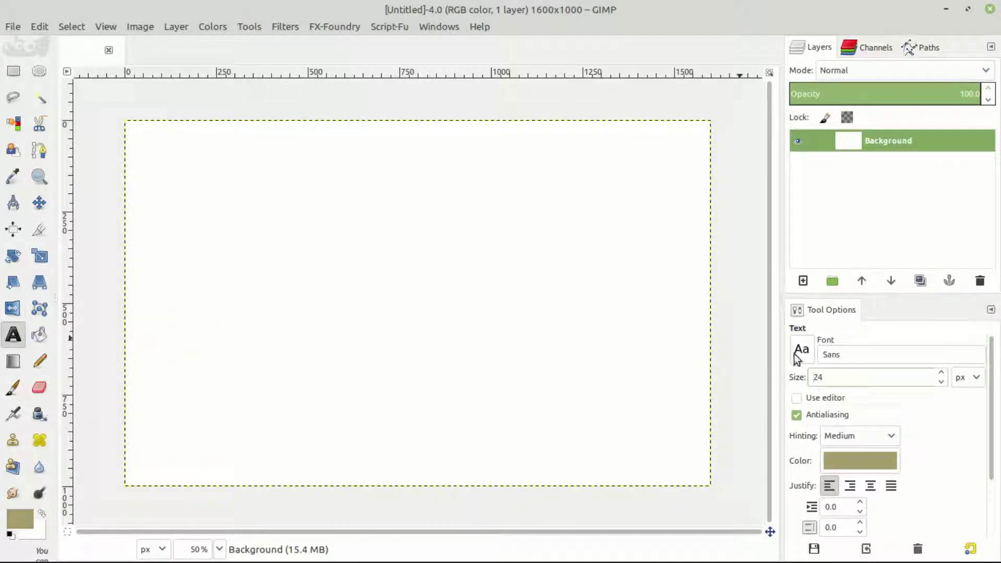
{"action": "left_click", "coordinate": [793, 352]}
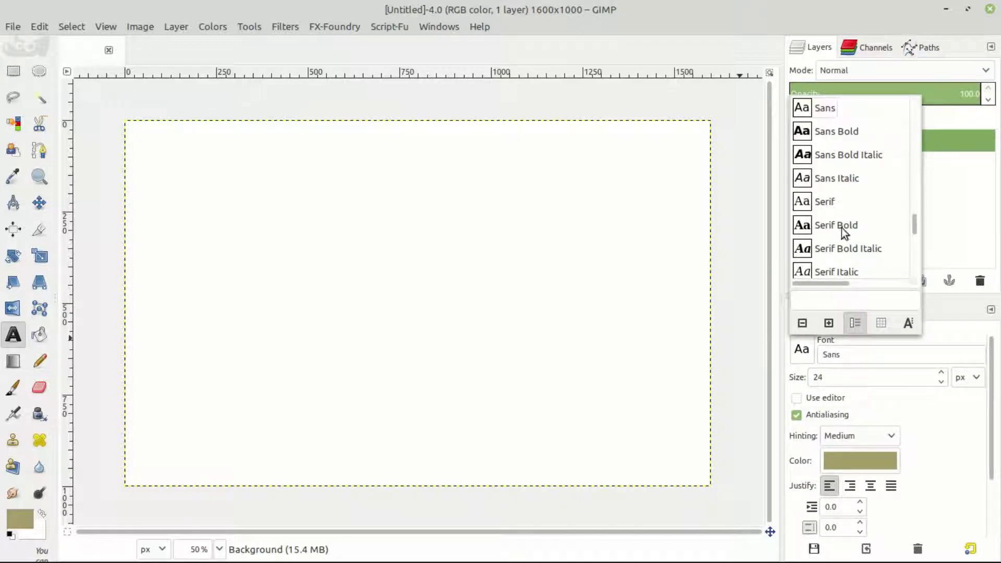
{"action": "left_click", "coordinate": [842, 227]}
{"action": "left_click", "coordinate": [807, 353]}
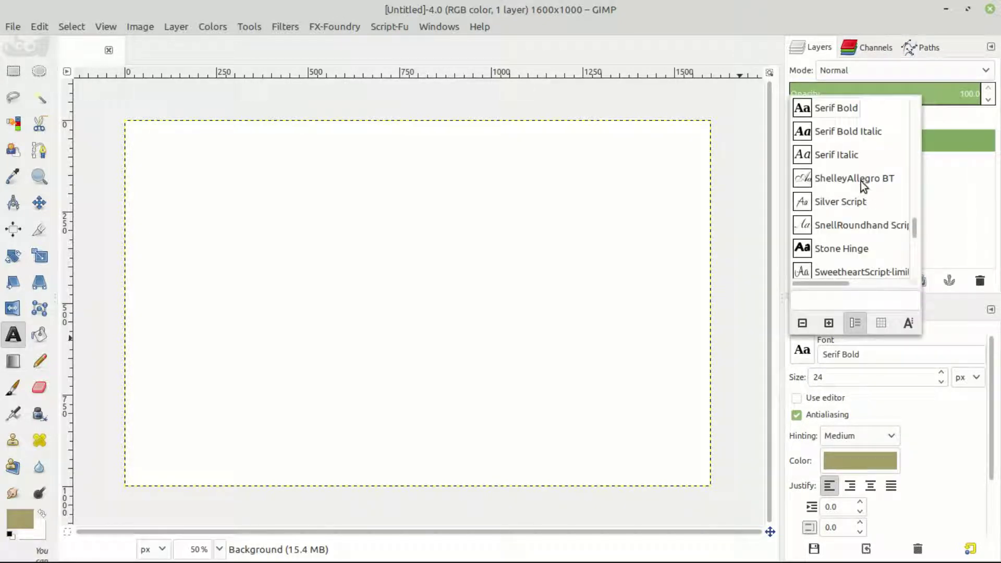
{"action": "scroll", "coordinate": [851, 208], "scroll_direction": "down", "scroll_amount": 3}
{"action": "scroll", "coordinate": [849, 209], "scroll_direction": "up", "scroll_amount": 5}
{"action": "scroll", "coordinate": [851, 207], "scroll_direction": "up", "scroll_amount": 1}
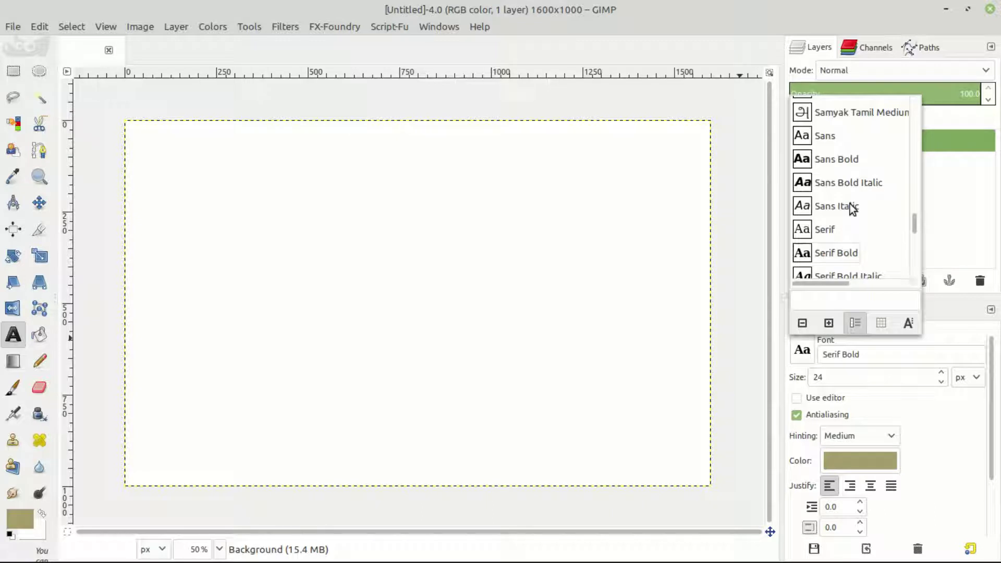
{"action": "left_click", "coordinate": [839, 160]}
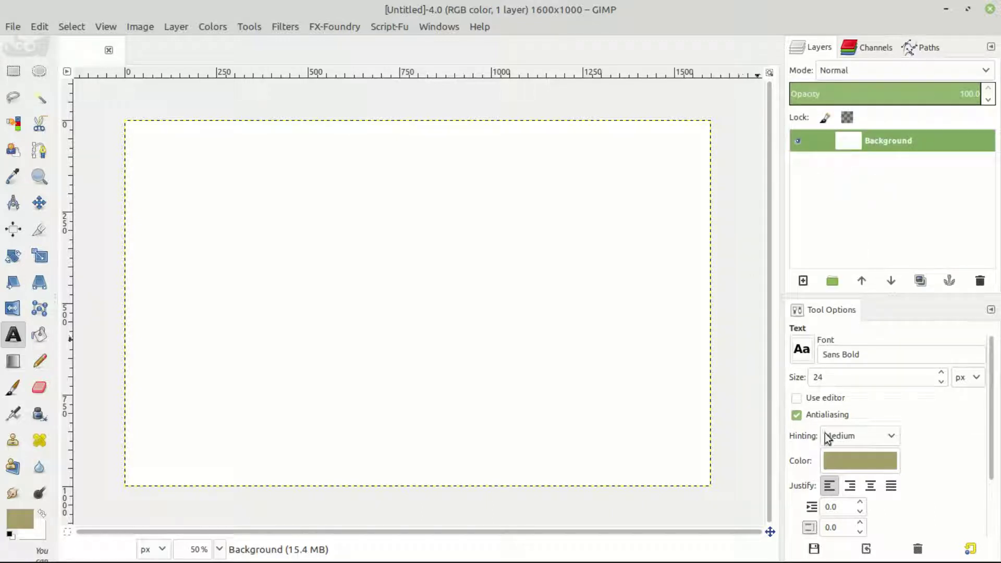
Step: Set the text size to 450 and colour to olive b0a272, then start a text box
{"action": "double_click", "coordinate": [860, 376]}
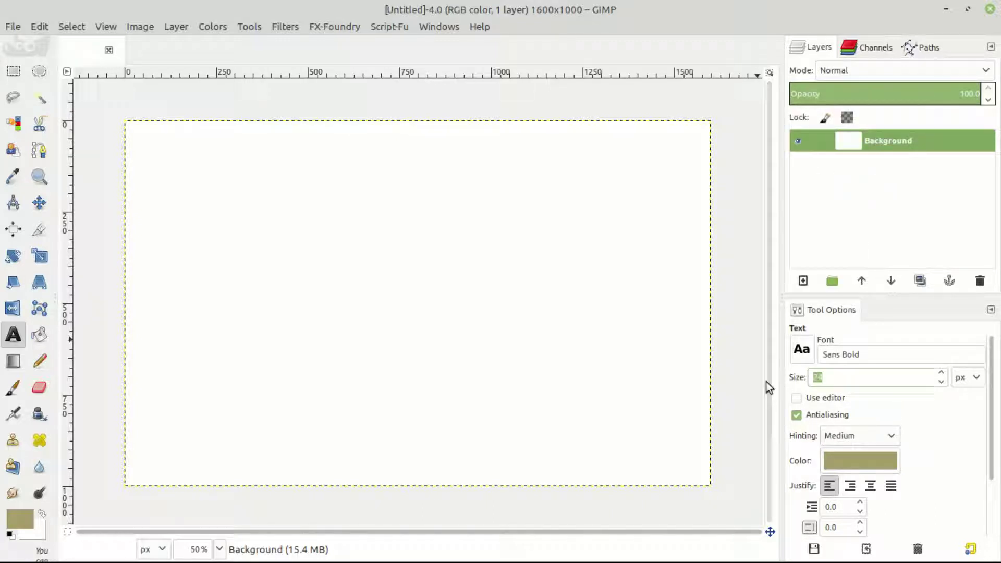
{"action": "type", "text": "450"}
{"action": "left_click", "coordinate": [852, 466]}
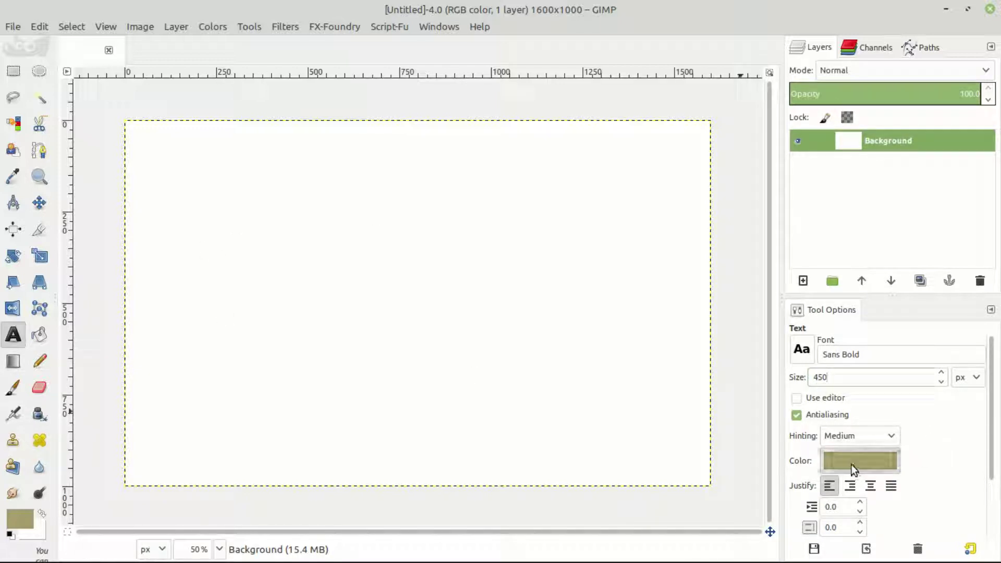
{"action": "left_click_drag", "start_coordinate": [912, 295], "coordinate": [861, 150]}
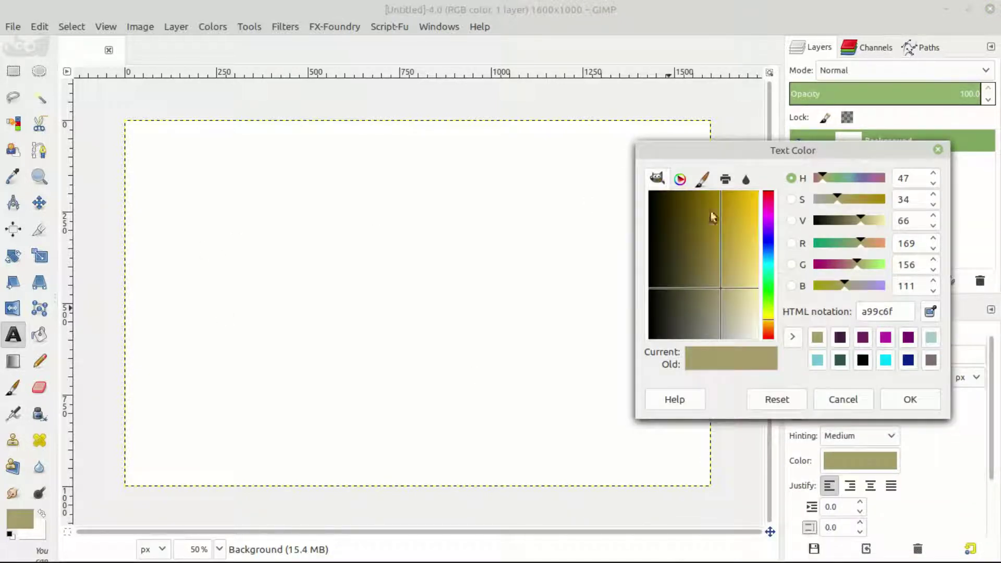
{"action": "left_click", "coordinate": [725, 288]}
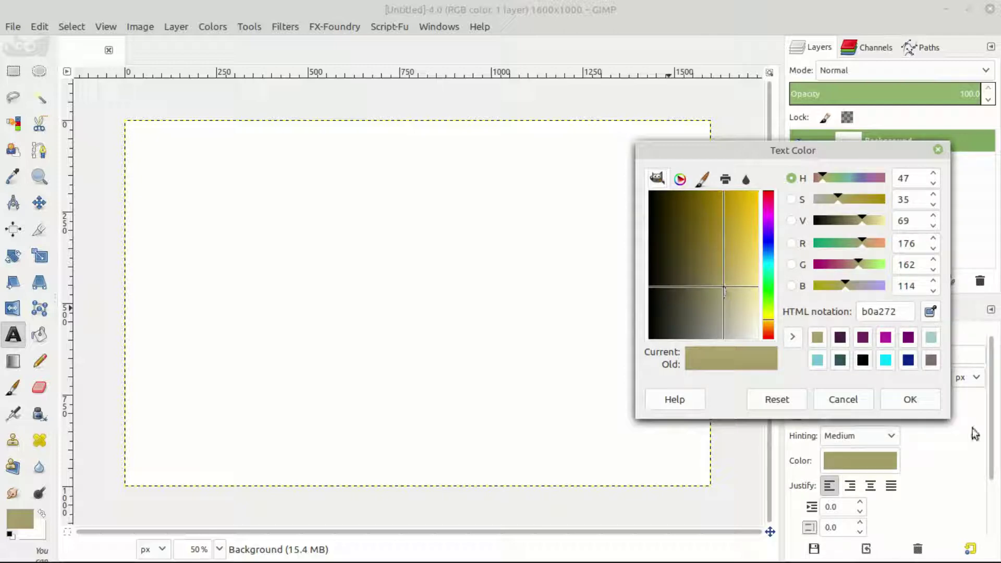
{"action": "left_click", "coordinate": [909, 399]}
{"action": "left_click", "coordinate": [187, 301]}
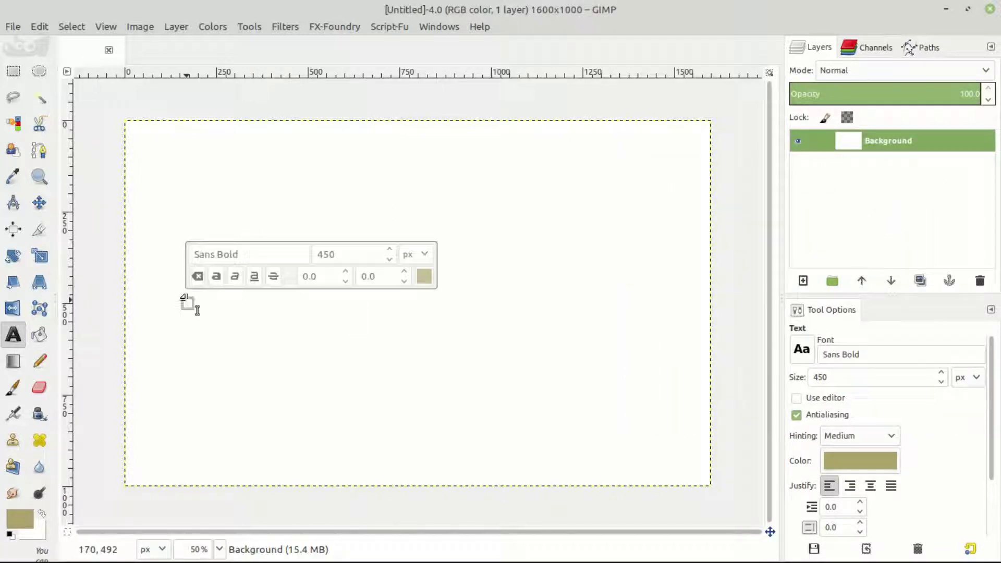
Step: Type GIMP and centre the text layer on the canvas with the Move and Align tools
{"action": "type", "text": "GIMP"}
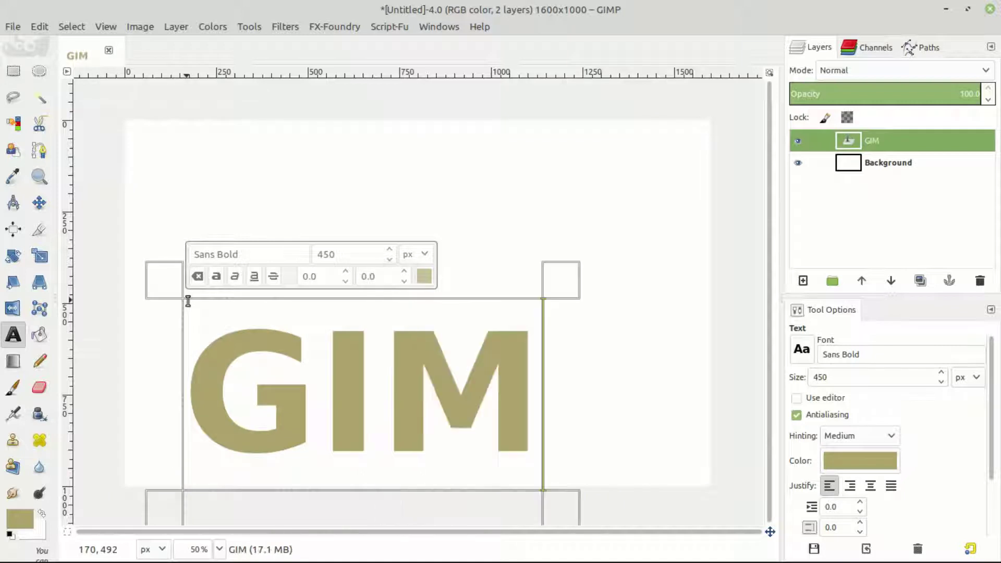
{"action": "left_click", "coordinate": [39, 202]}
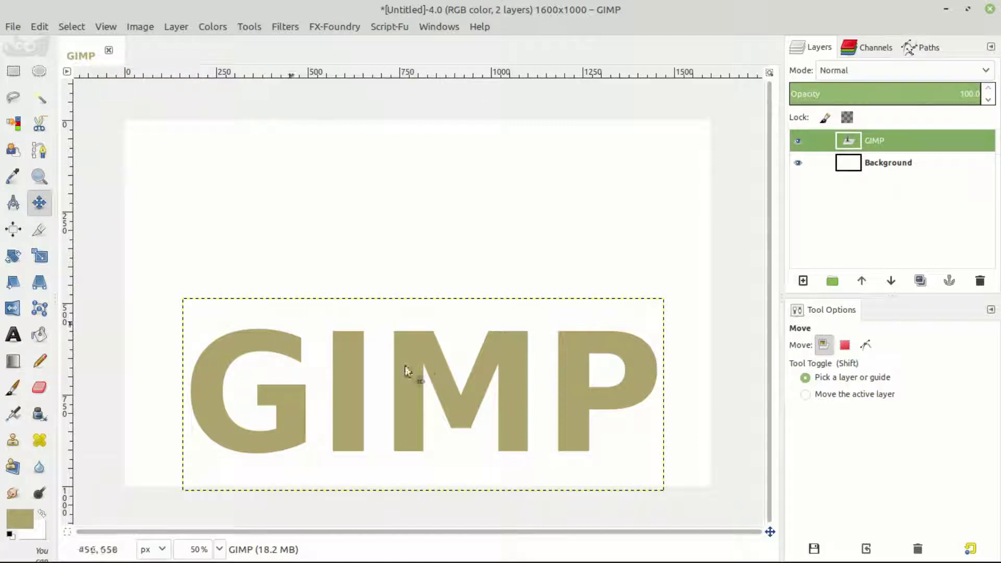
{"action": "left_click_drag", "start_coordinate": [415, 359], "coordinate": [409, 279]}
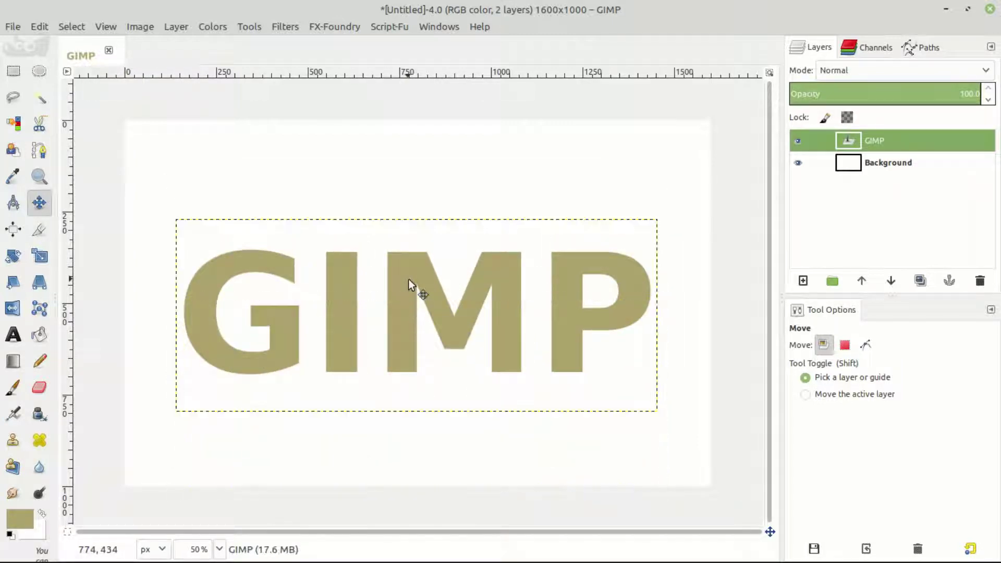
{"action": "left_click", "coordinate": [15, 231]}
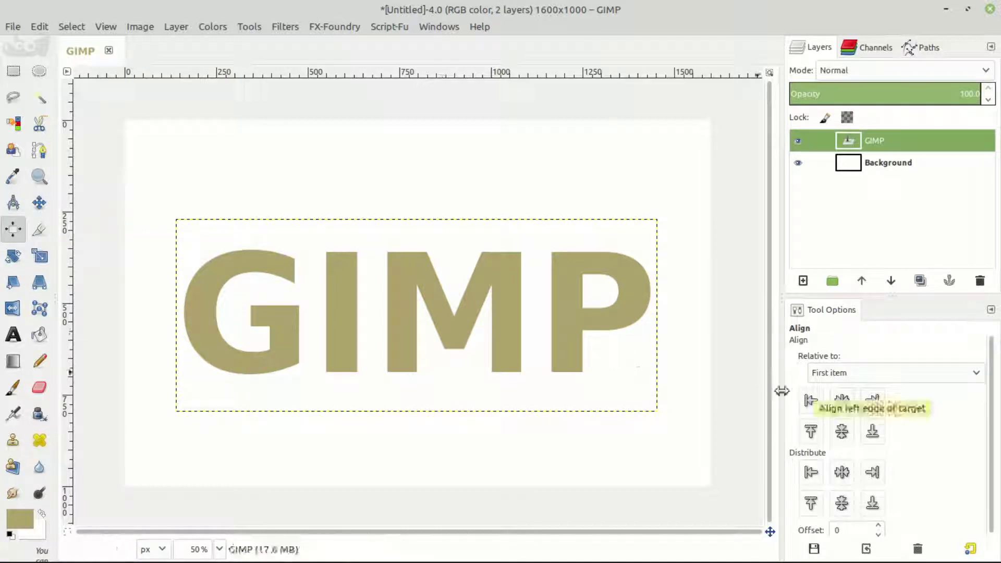
{"action": "left_click", "coordinate": [479, 289]}
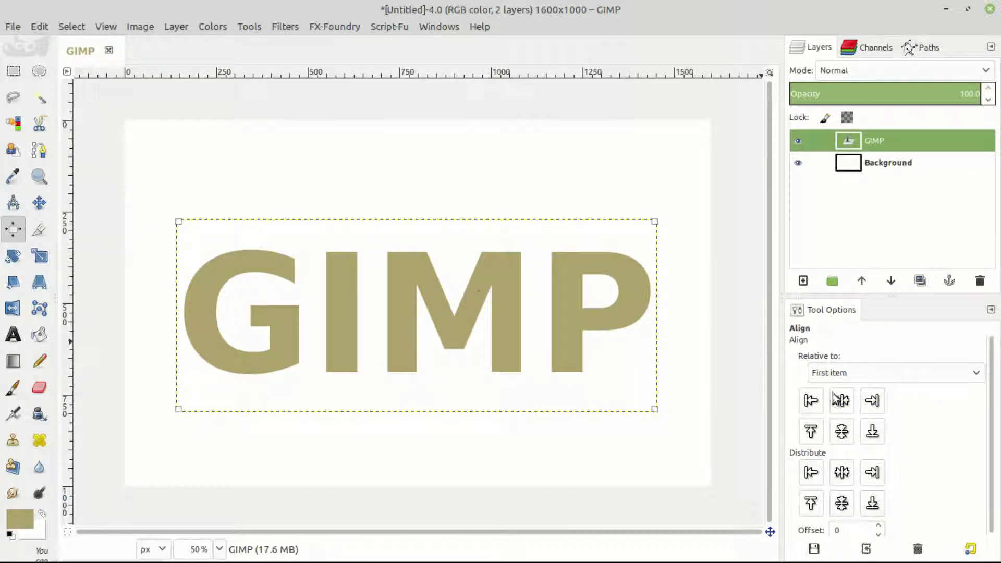
{"action": "left_click", "coordinate": [843, 432]}
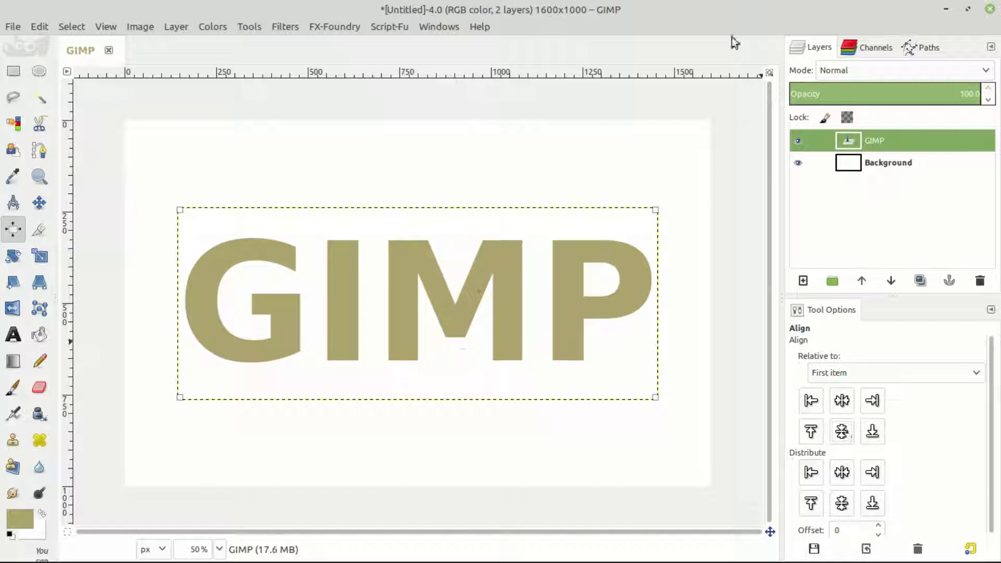
{"action": "left_click", "coordinate": [39, 202]}
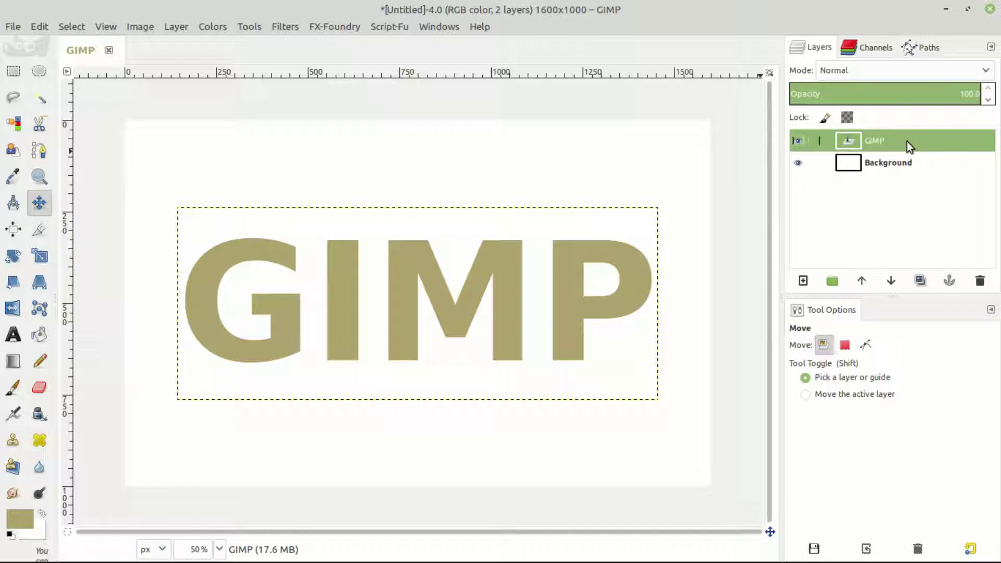
Step: Enlarge the GIMP text layer to the full 1600×1000 image size, undoing an accidental shift
{"action": "right_click", "coordinate": [885, 142]}
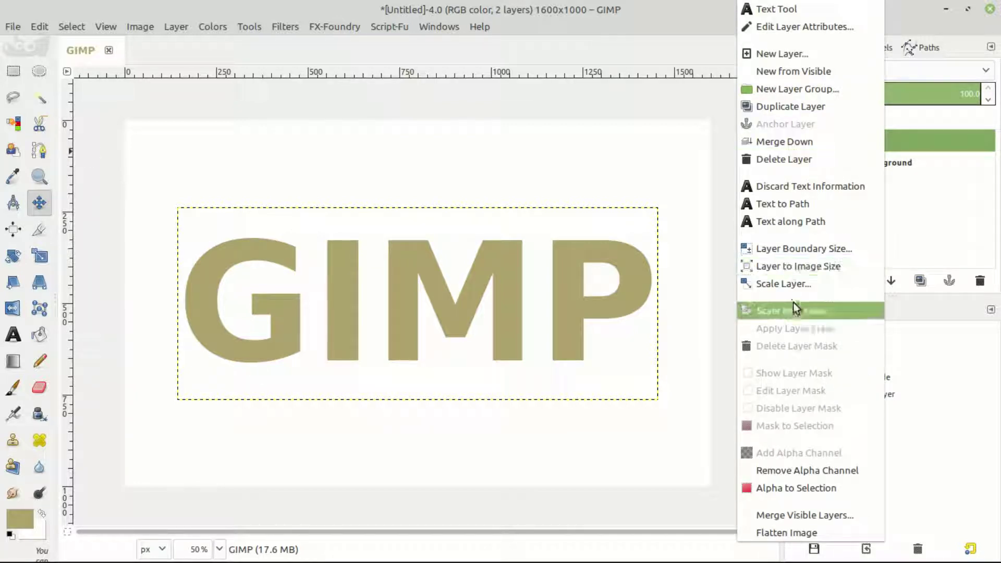
{"action": "left_click", "coordinate": [790, 269]}
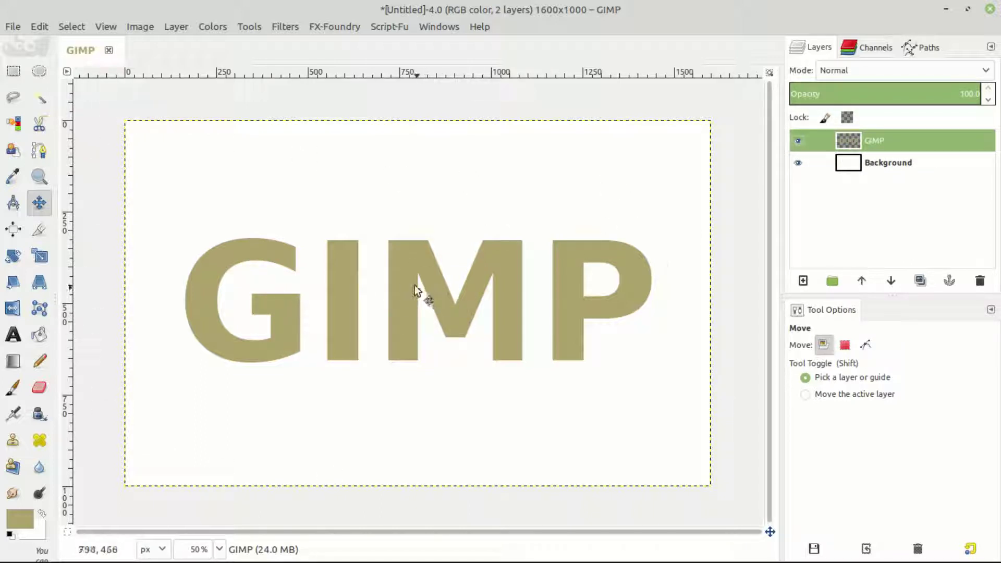
{"action": "left_click_drag", "start_coordinate": [414, 285], "coordinate": [430, 277]}
{"action": "key", "text": "ctrl+z"}
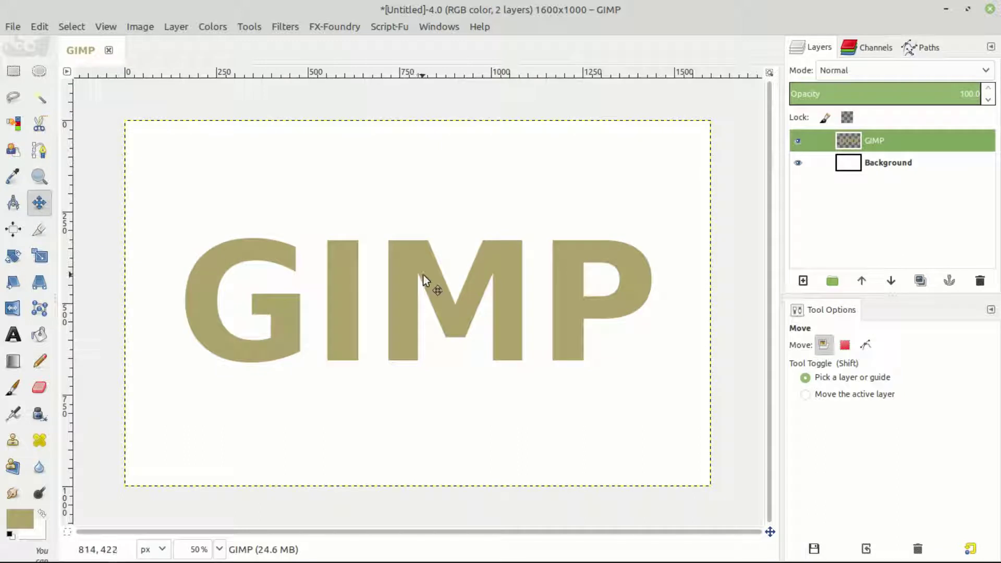
Step: Apply Alpha to Logo > Chrome with offsets 15 and a pale pink background colour
{"action": "left_click", "coordinate": [282, 27]}
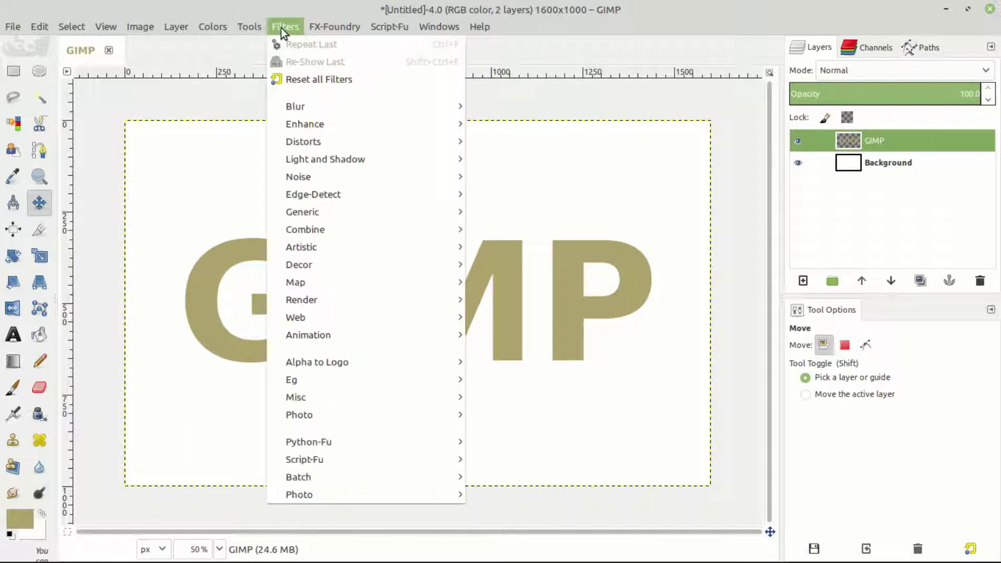
{"action": "mouse_move", "coordinate": [327, 359]}
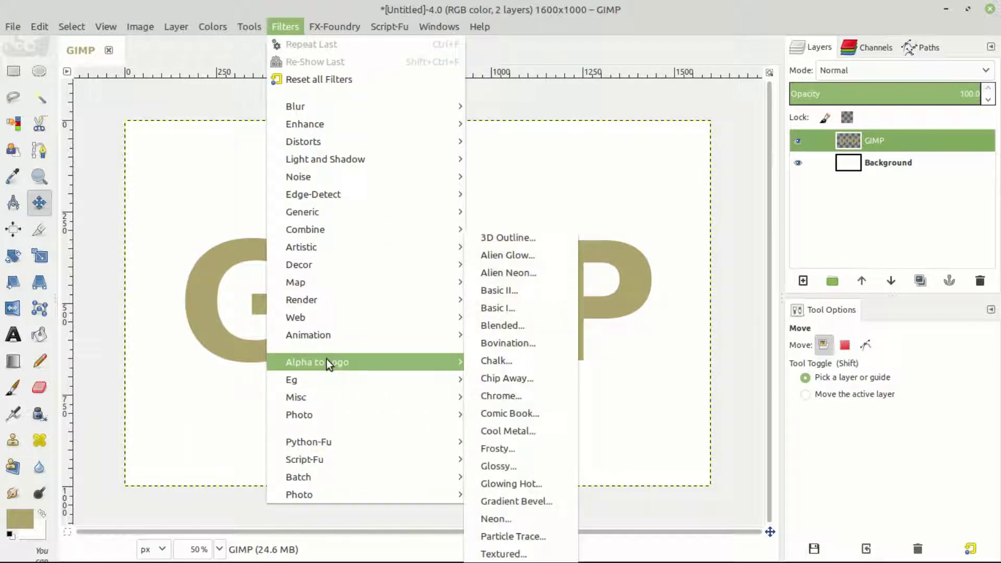
{"action": "left_click", "coordinate": [543, 395]}
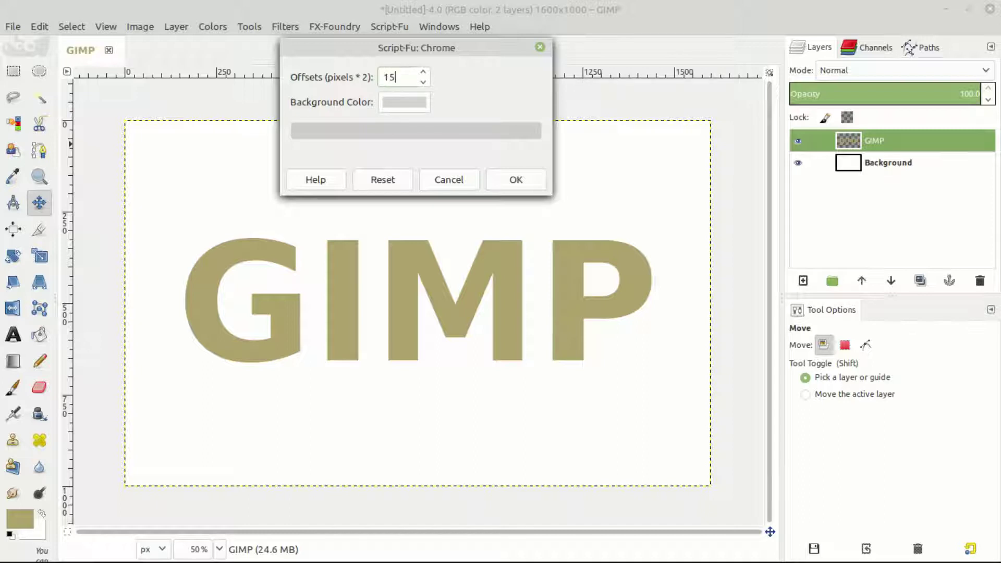
{"action": "left_click", "coordinate": [401, 101]}
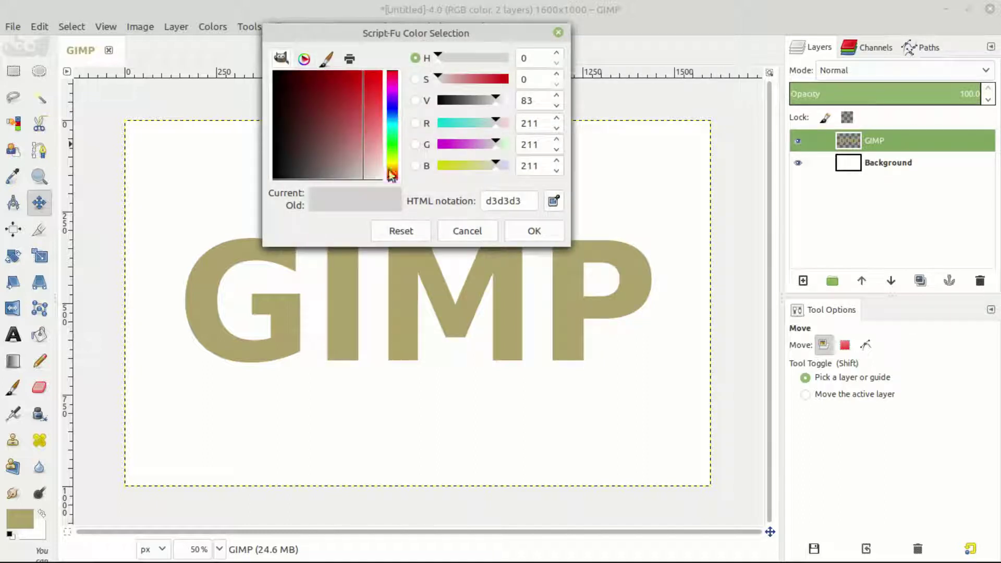
{"action": "left_click", "coordinate": [534, 231]}
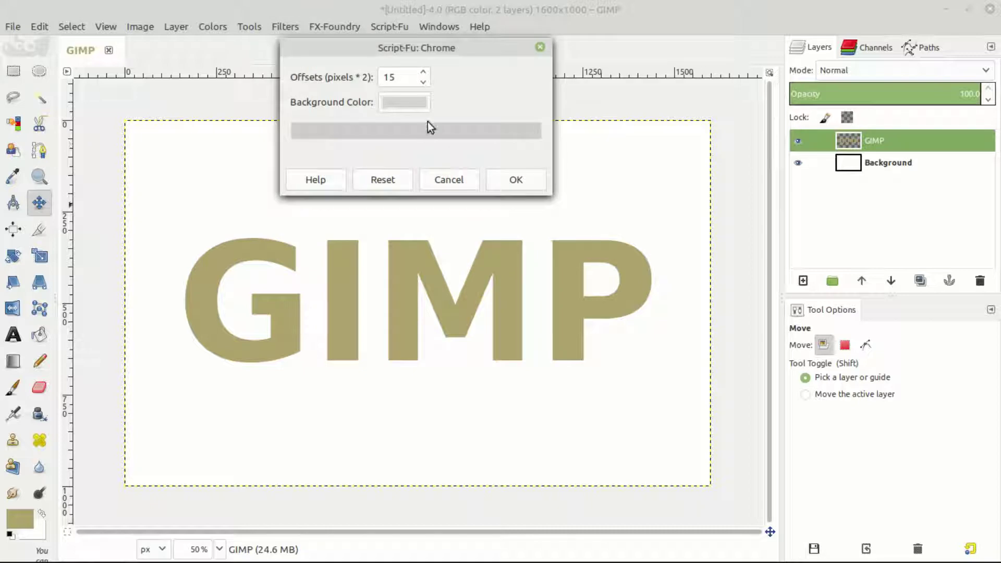
{"action": "left_click", "coordinate": [403, 101]}
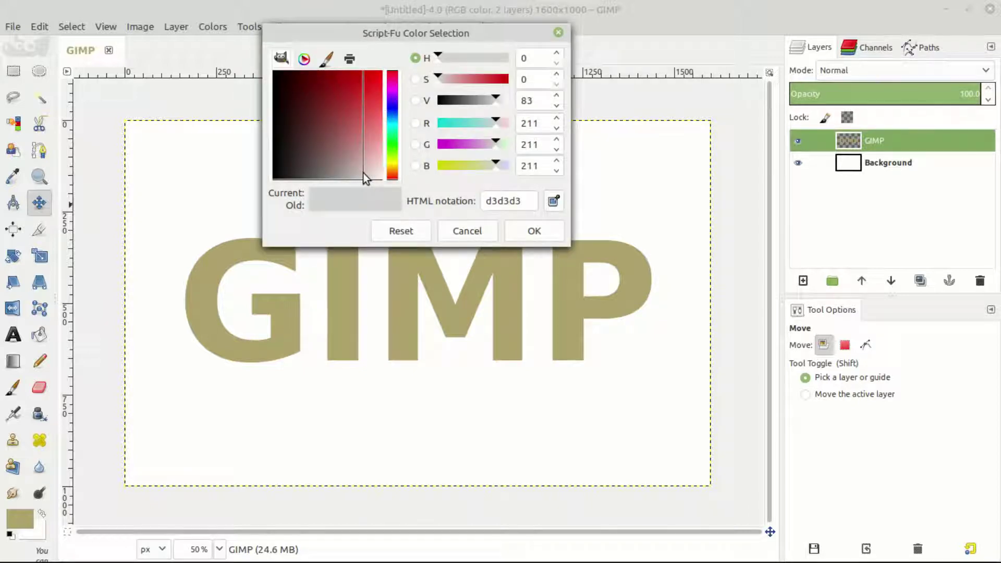
{"action": "left_click_drag", "start_coordinate": [363, 173], "coordinate": [362, 168]}
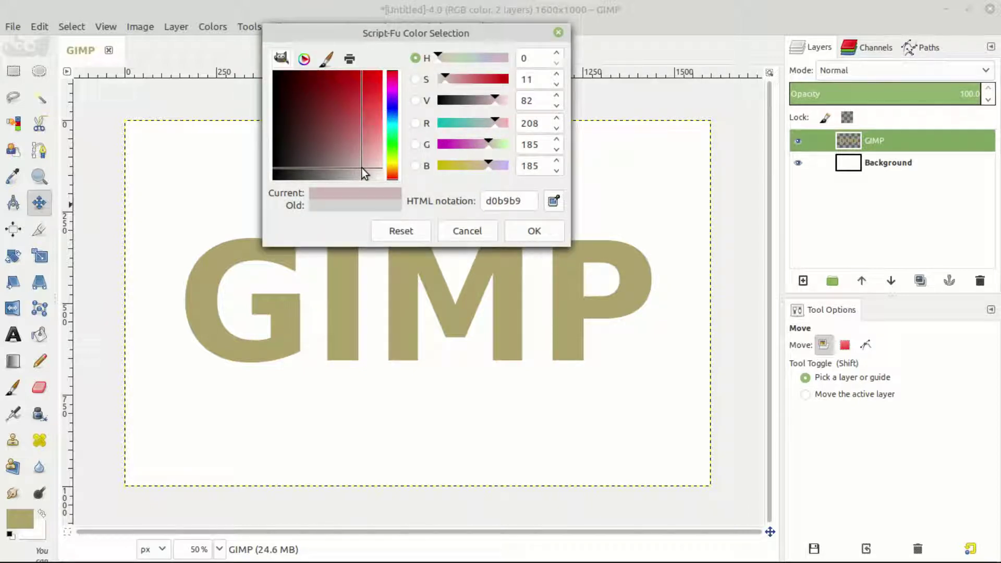
{"action": "left_click", "coordinate": [543, 236]}
{"action": "left_click_drag", "start_coordinate": [424, 51], "coordinate": [412, 45]}
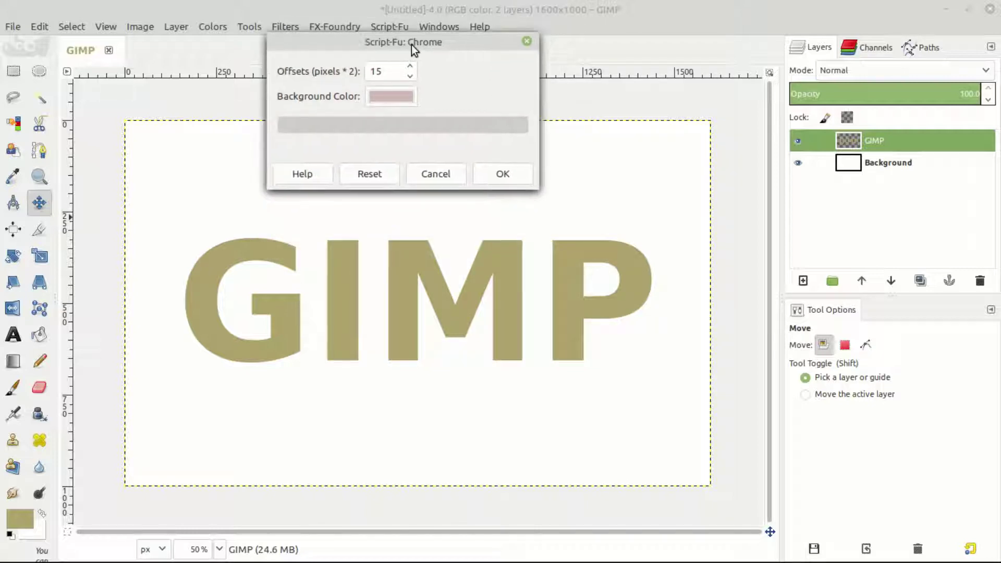
{"action": "left_click", "coordinate": [507, 174]}
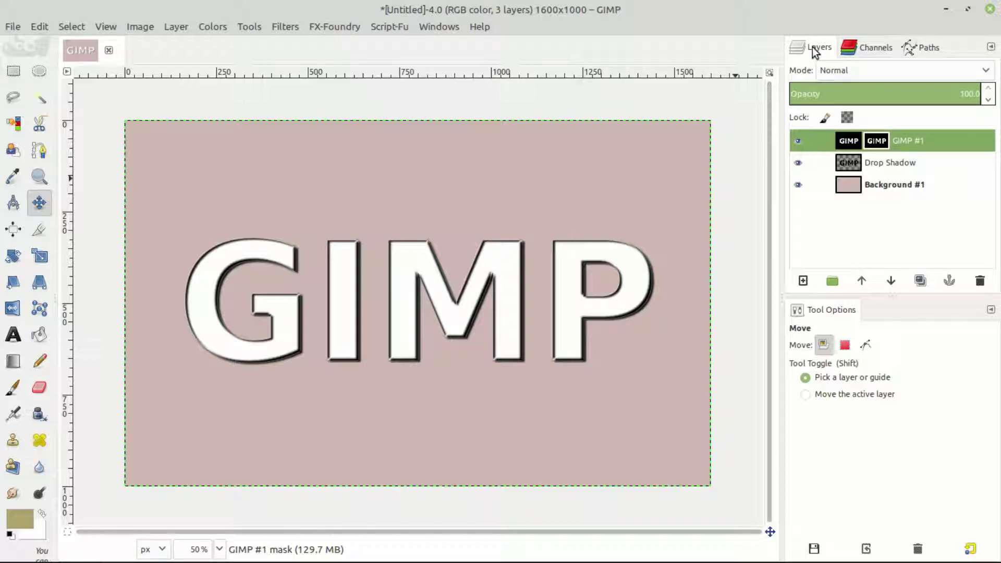
Step: Merge GIMP #1 down into Drop Shadow and turn the Drop Shadow alpha into a selection
{"action": "right_click", "coordinate": [908, 142]}
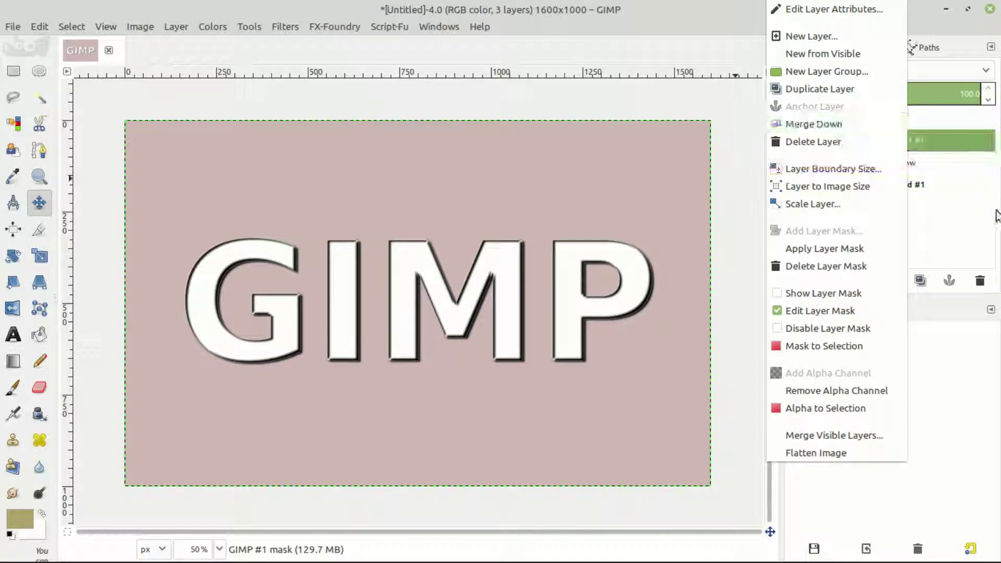
{"action": "left_click", "coordinate": [936, 132]}
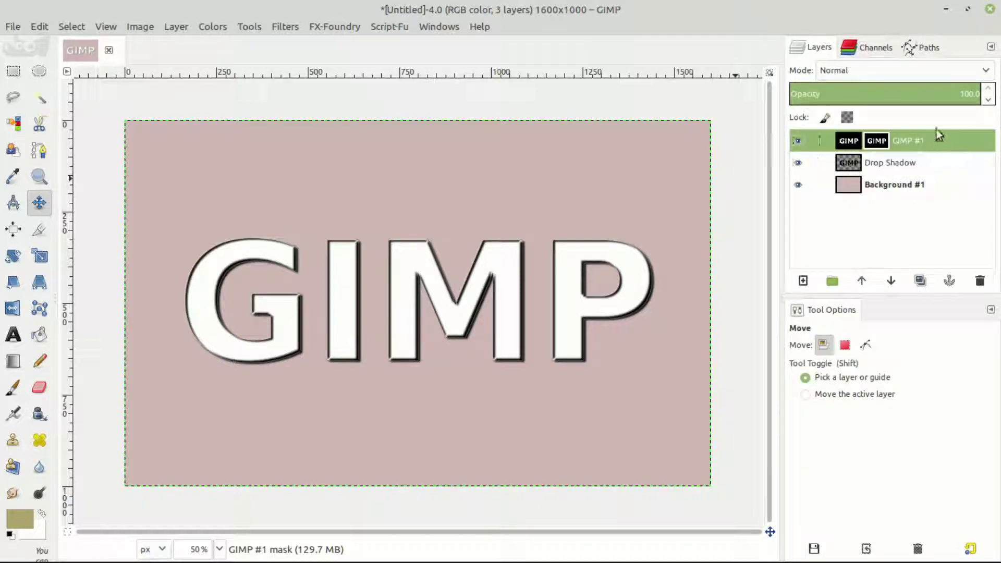
{"action": "right_click", "coordinate": [900, 146]}
{"action": "left_click", "coordinate": [784, 122]}
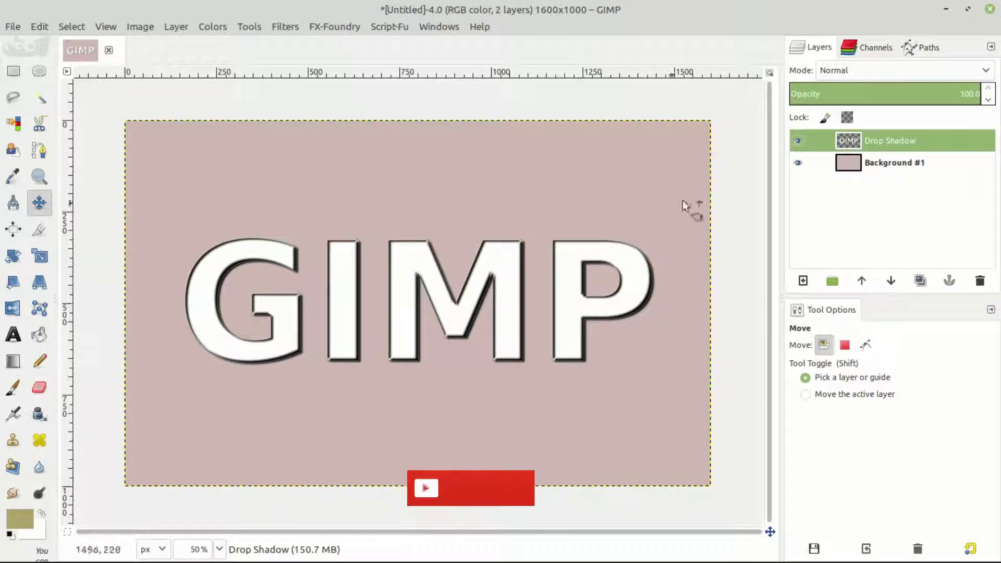
{"action": "right_click", "coordinate": [873, 136]}
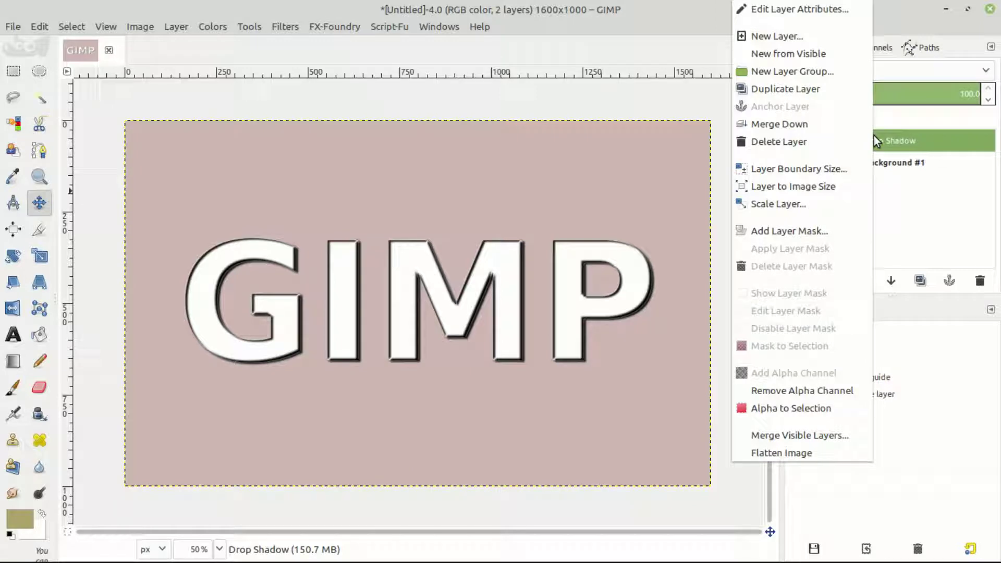
{"action": "left_click", "coordinate": [815, 411]}
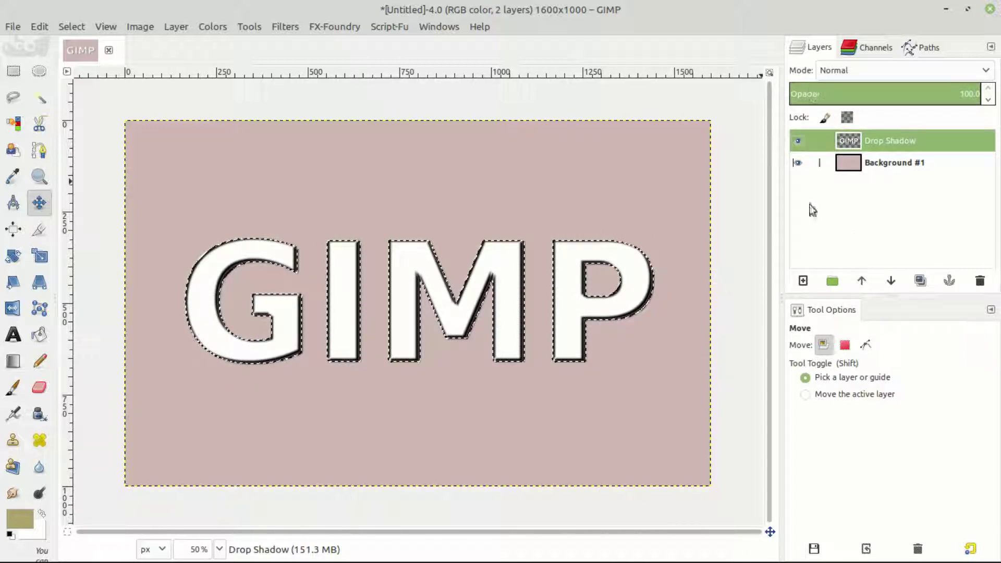
Step: Add a transparent new layer and shrink the letter selection by 10 px
{"action": "left_click", "coordinate": [803, 280]}
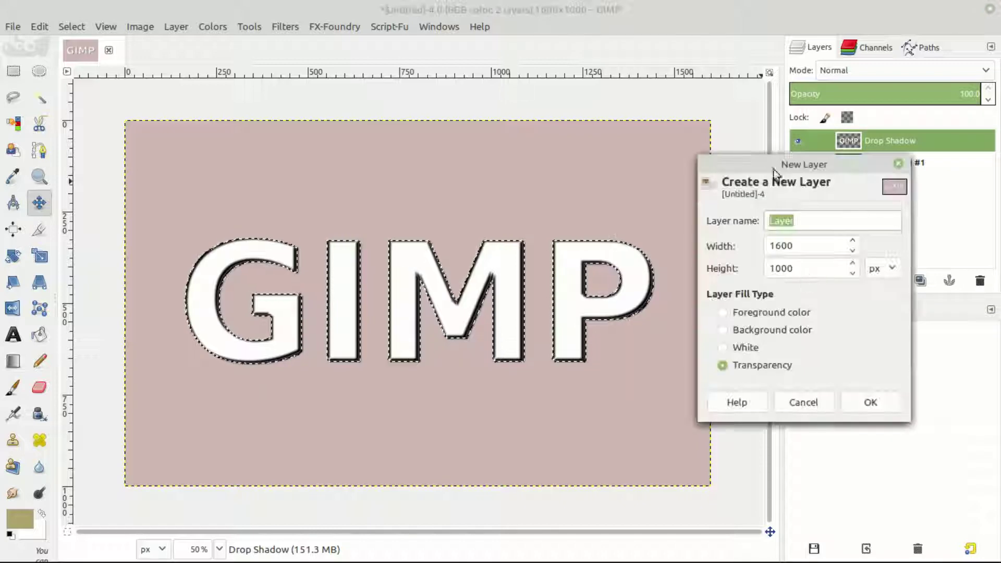
{"action": "left_click_drag", "start_coordinate": [793, 163], "coordinate": [669, 10]}
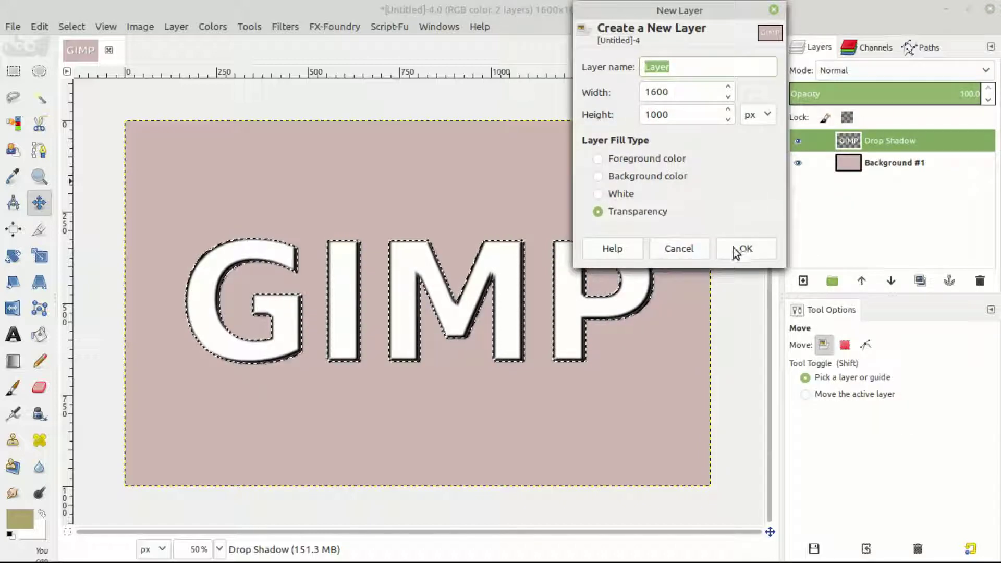
{"action": "left_click", "coordinate": [746, 246]}
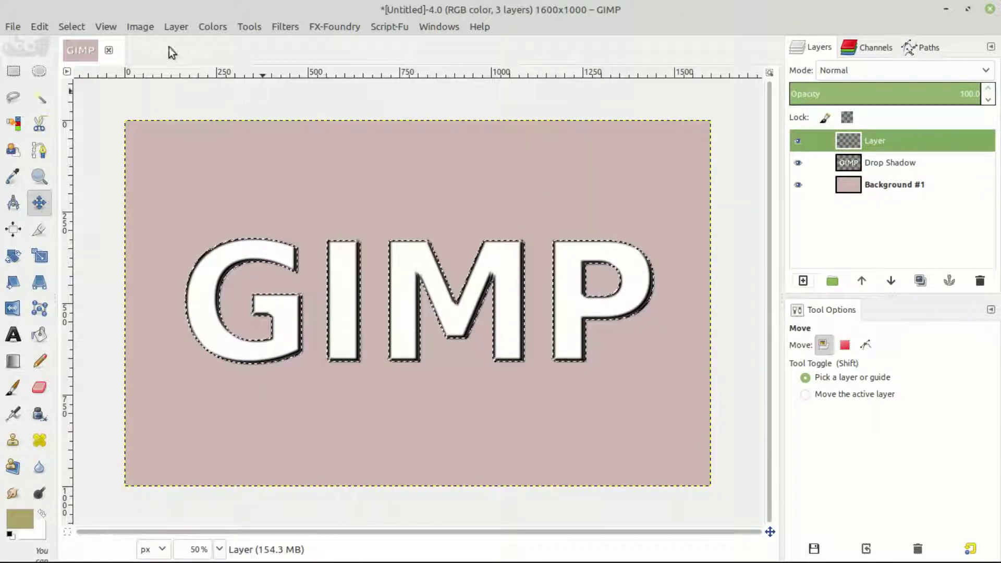
{"action": "left_click", "coordinate": [73, 29]}
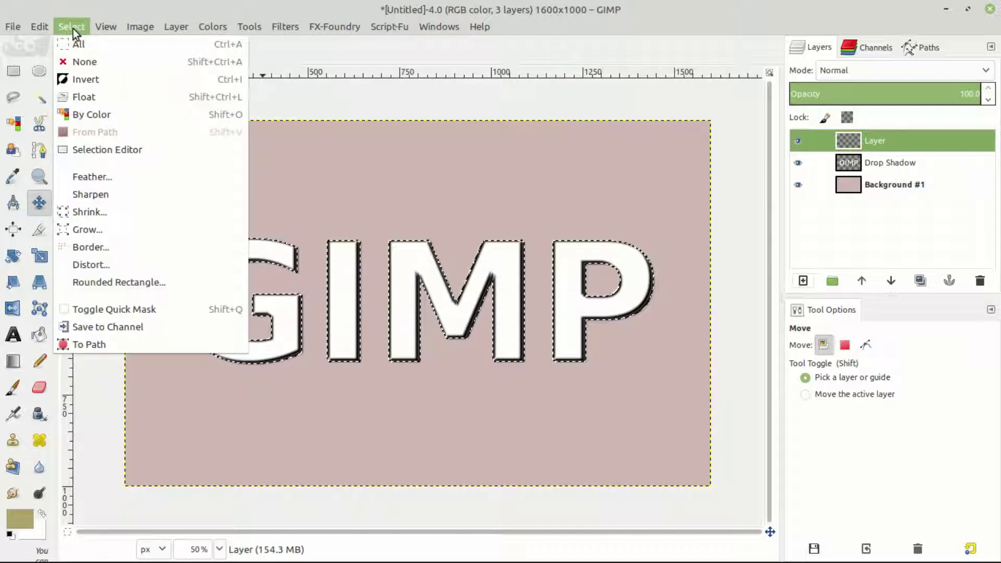
{"action": "left_click", "coordinate": [104, 215]}
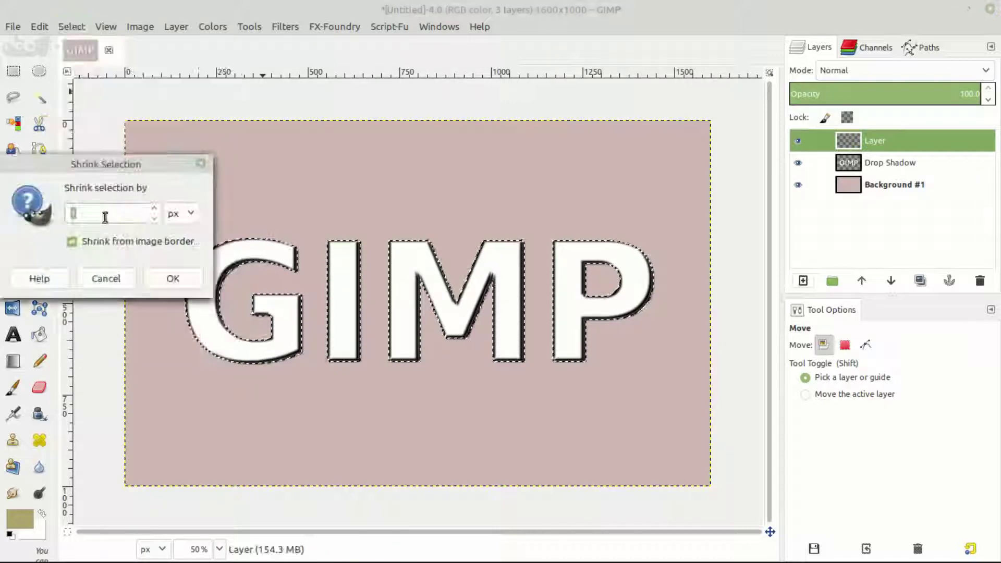
{"action": "left_click_drag", "start_coordinate": [110, 161], "coordinate": [148, 70]}
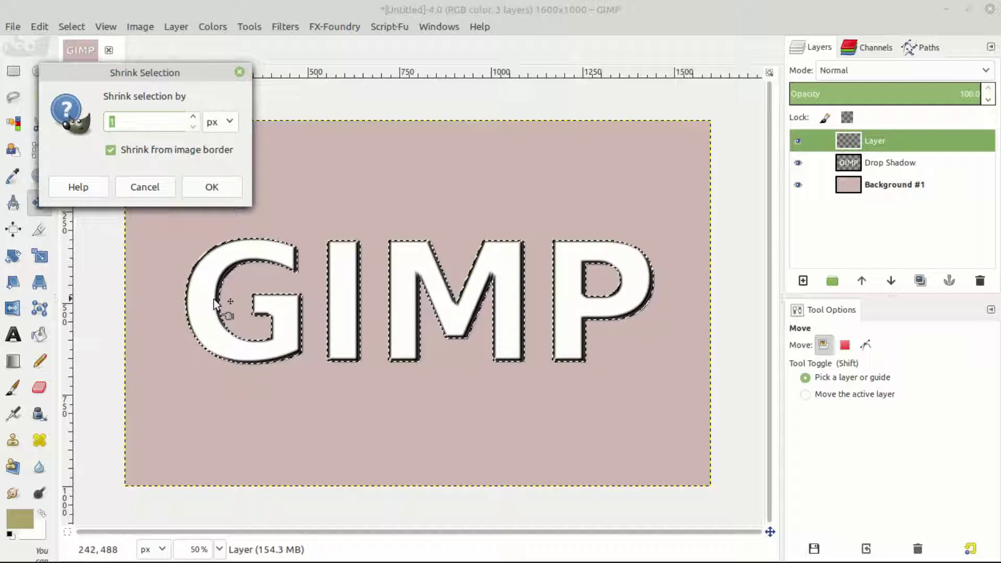
{"action": "left_click_drag", "start_coordinate": [140, 76], "coordinate": [126, 58]}
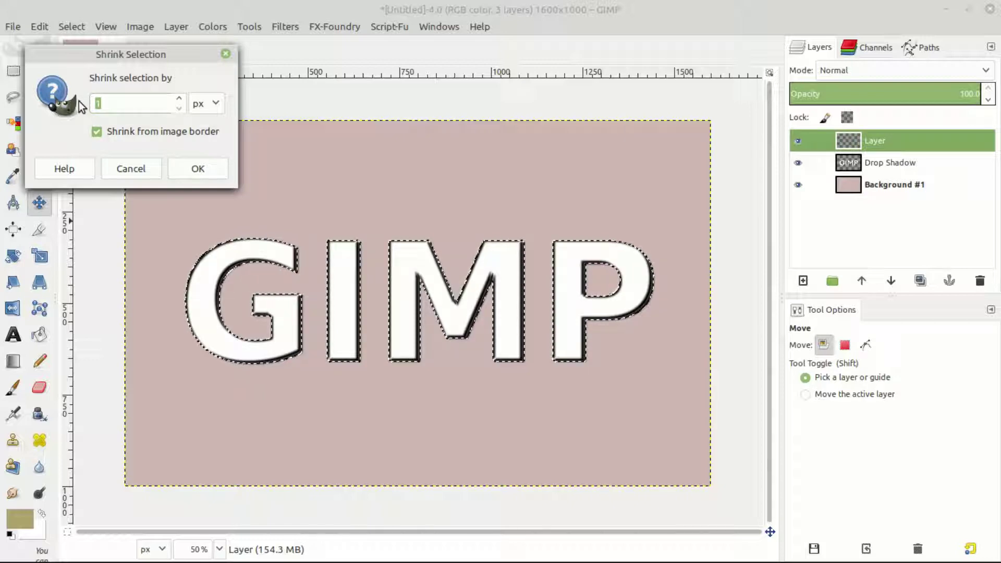
{"action": "type", "text": "10"}
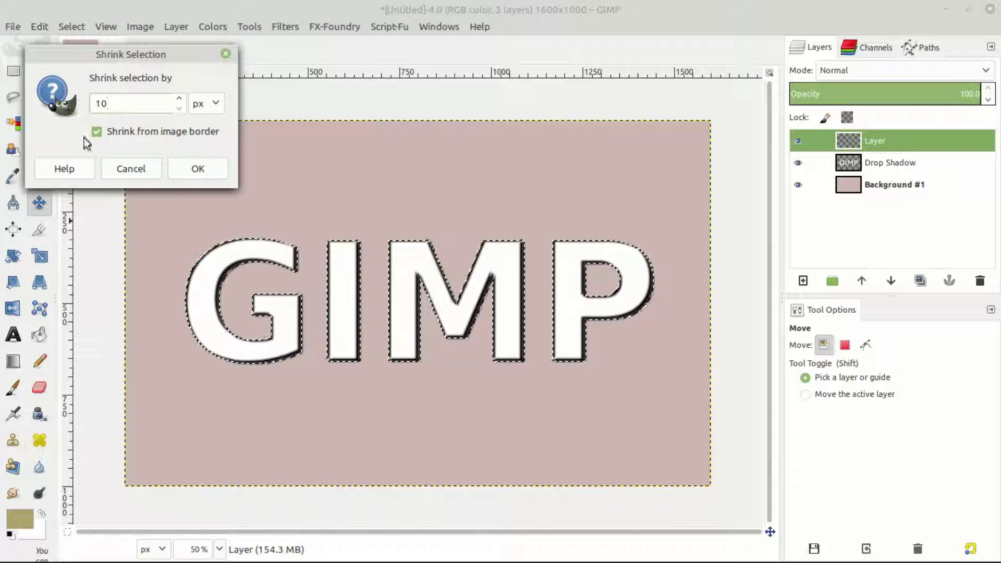
{"action": "left_click", "coordinate": [196, 172]}
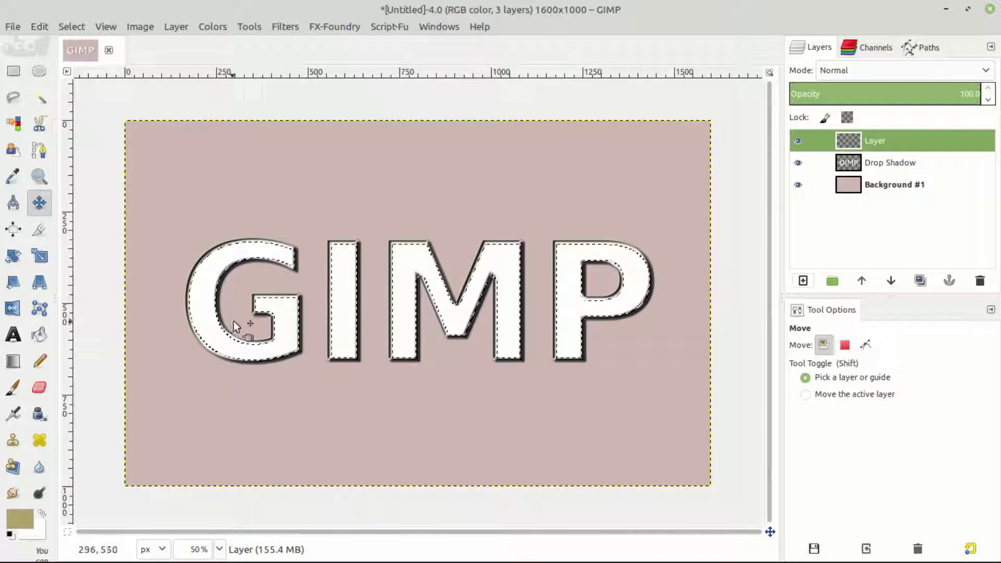
Step: Set the foreground colour to black and bucket-fill the shrunk letters
{"action": "left_click", "coordinate": [20, 521]}
{"action": "left_click_drag", "start_coordinate": [297, 149], "coordinate": [215, 6]}
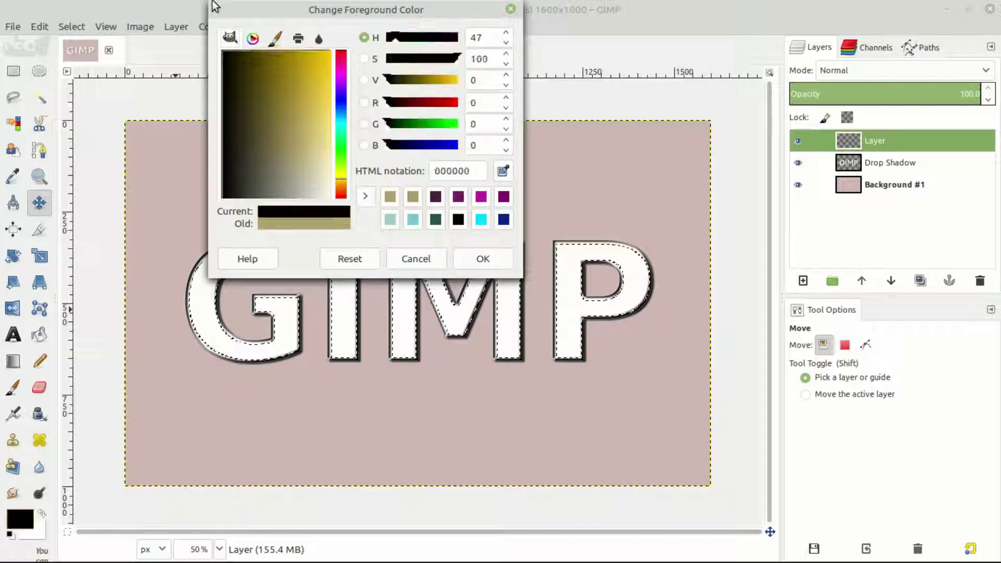
{"action": "left_click", "coordinate": [498, 260]}
{"action": "key", "text": "shift+b"}
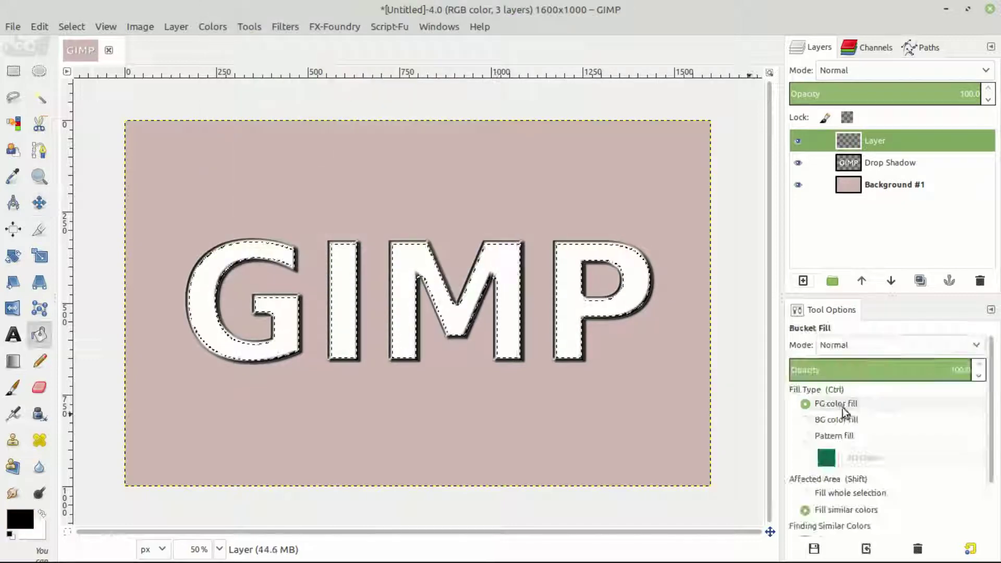
{"action": "left_click", "coordinate": [199, 303]}
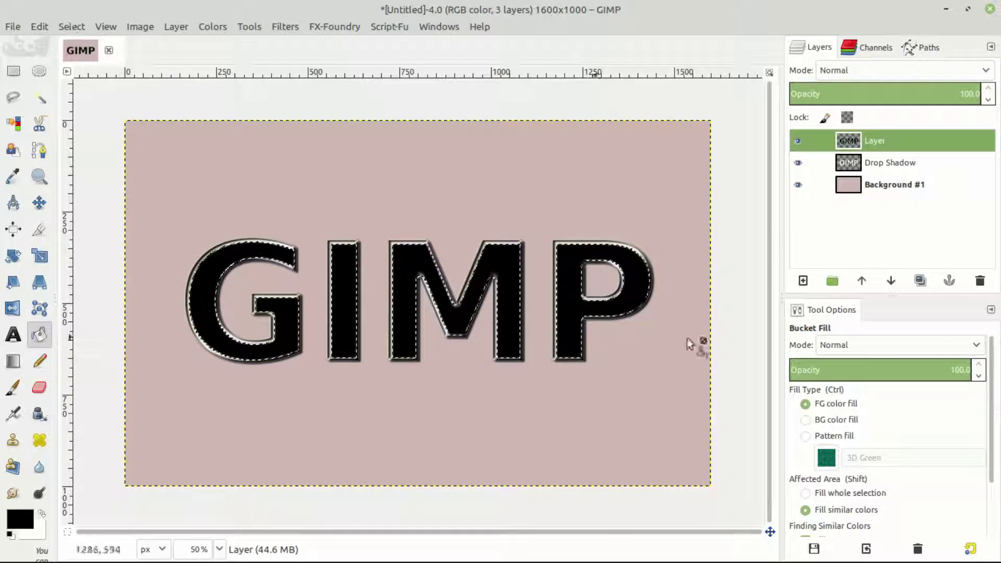
Step: Add a transparent Layer #1 and shrink the letter selection by 10 px
{"action": "left_click", "coordinate": [802, 283]}
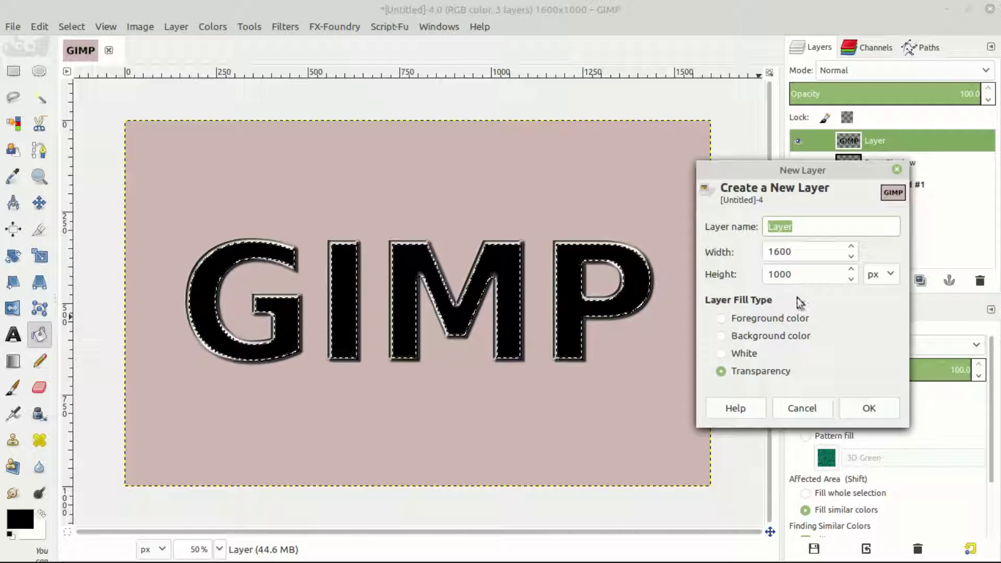
{"action": "left_click", "coordinate": [875, 408]}
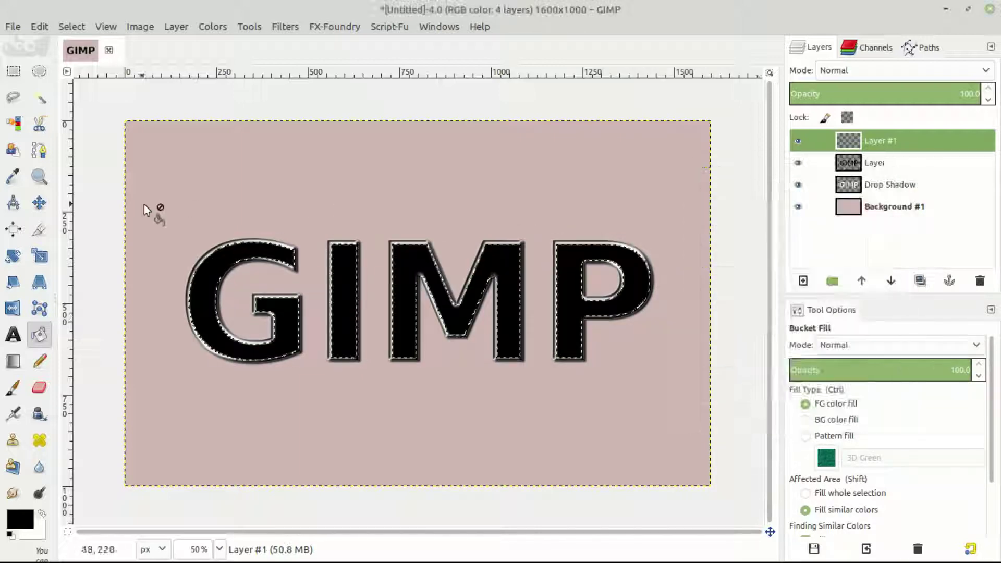
{"action": "left_click", "coordinate": [73, 27]}
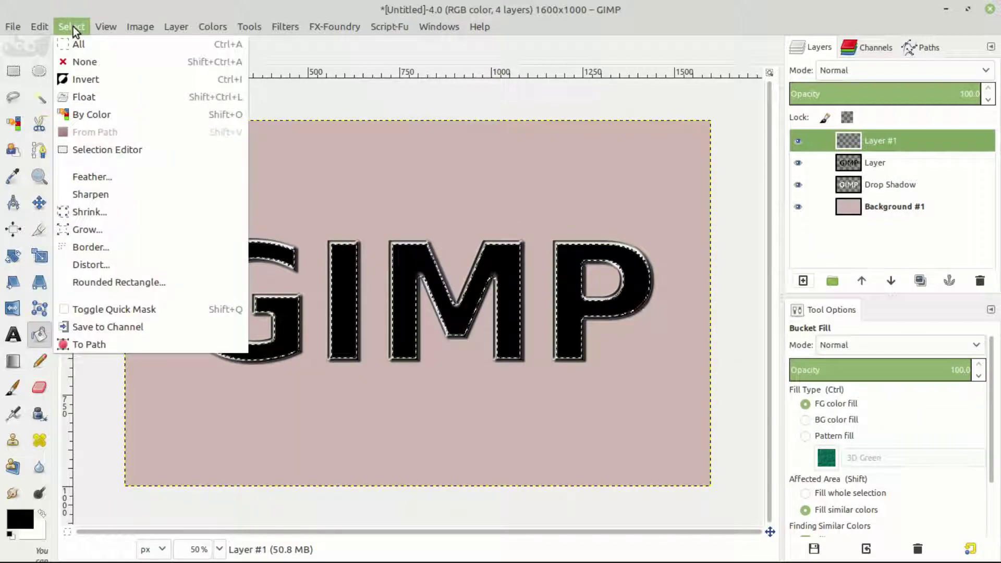
{"action": "left_click", "coordinate": [98, 217]}
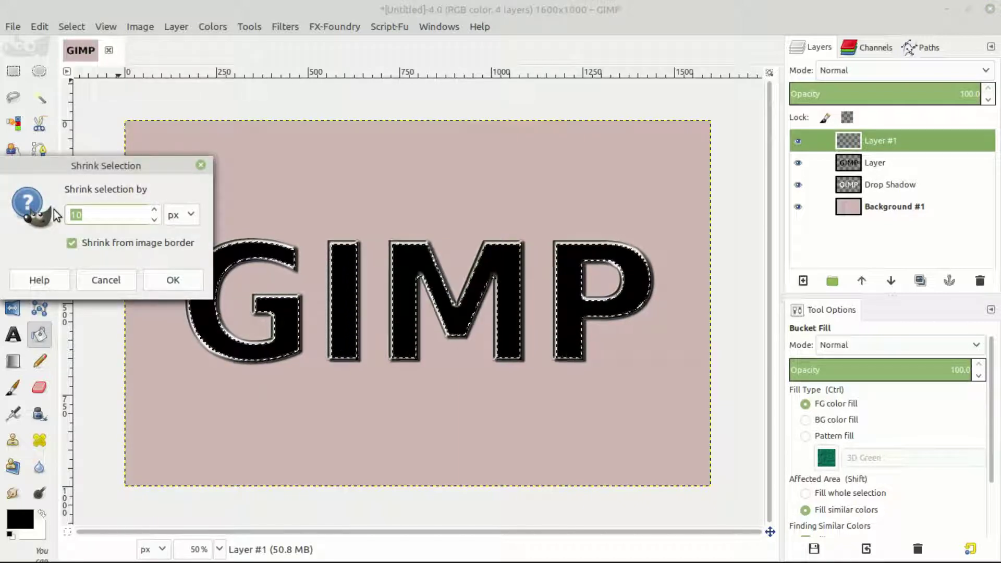
{"action": "left_click", "coordinate": [78, 215]}
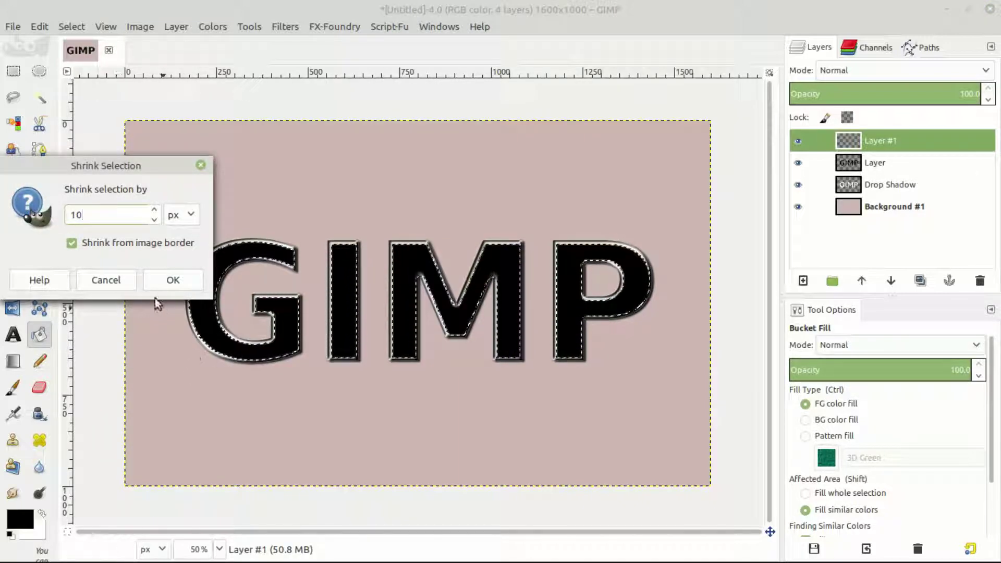
{"action": "left_click", "coordinate": [172, 280]}
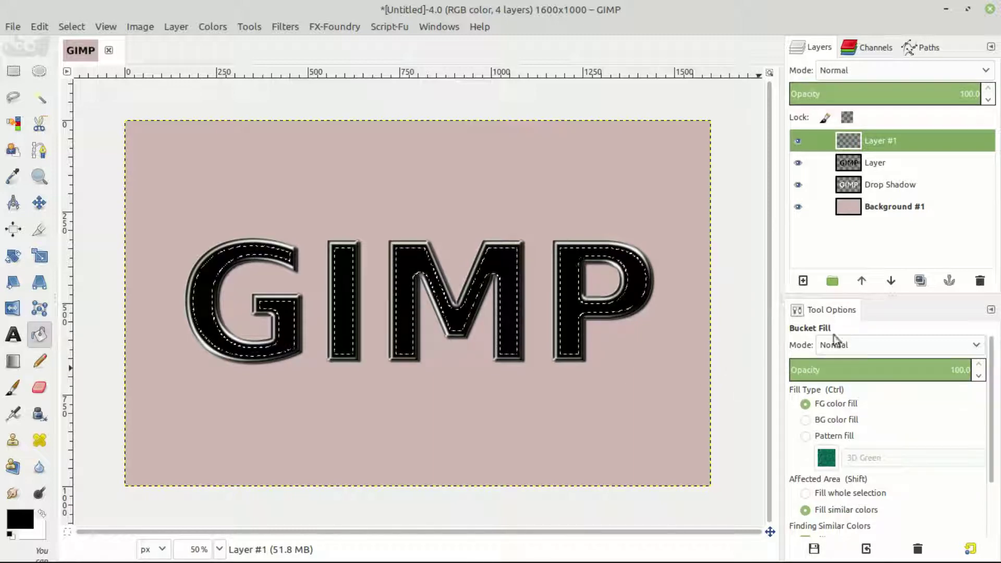
Step: Bucket-fill the shrunken letter interiors with the Blue Grid pattern
{"action": "left_click", "coordinate": [805, 438]}
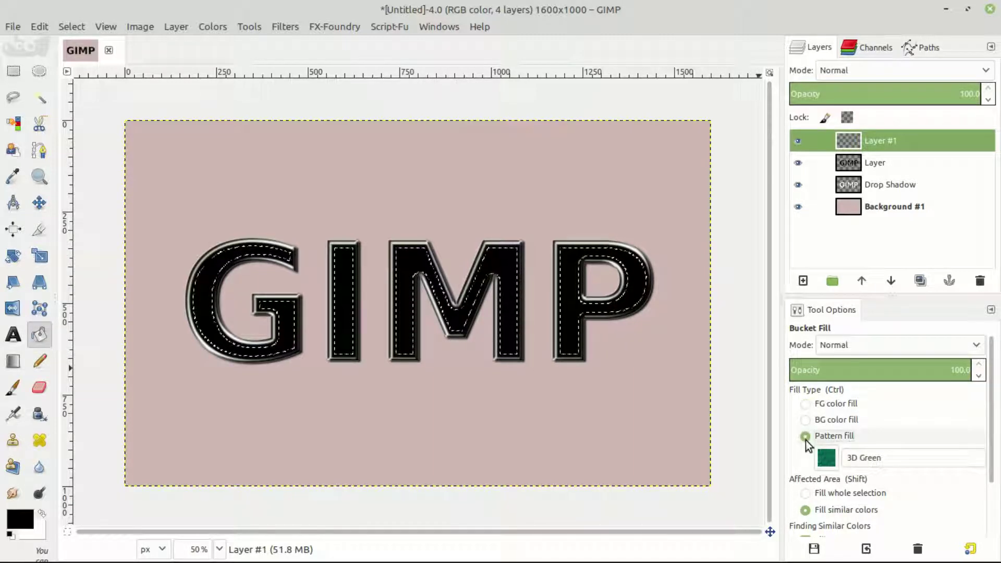
{"action": "left_click", "coordinate": [826, 457]}
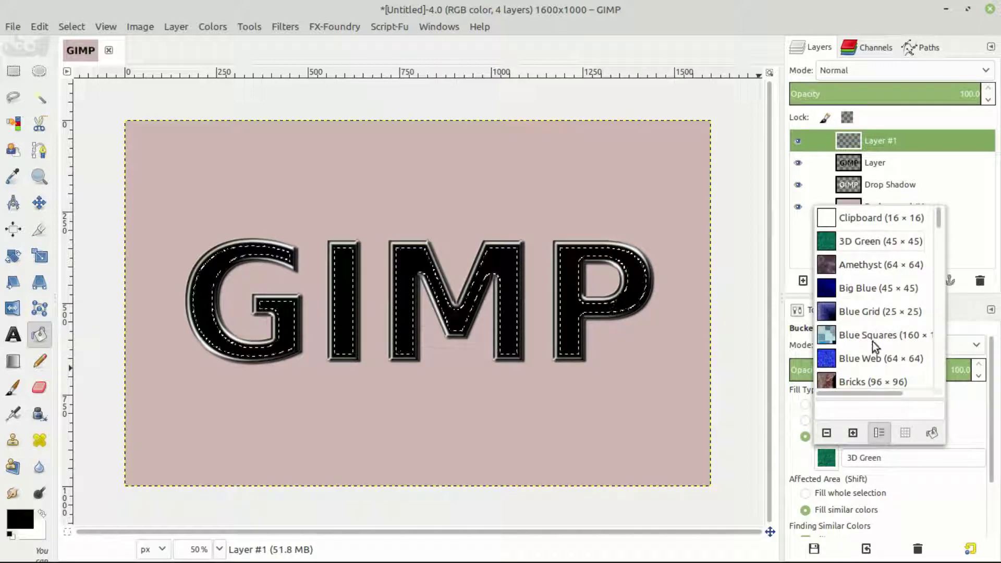
{"action": "left_click", "coordinate": [862, 314]}
{"action": "left_click", "coordinate": [826, 457]}
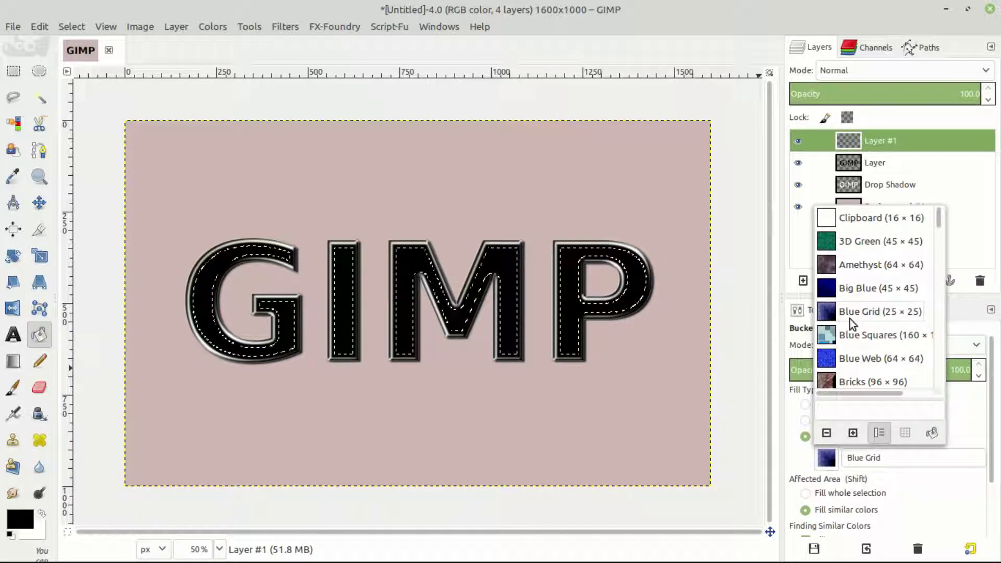
{"action": "left_click", "coordinate": [828, 461]}
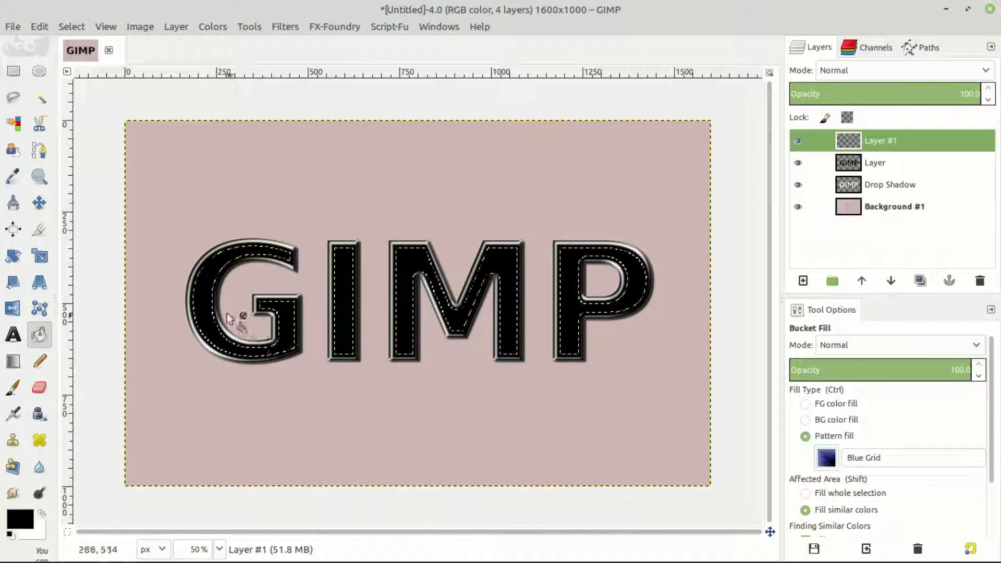
{"action": "left_click", "coordinate": [203, 292]}
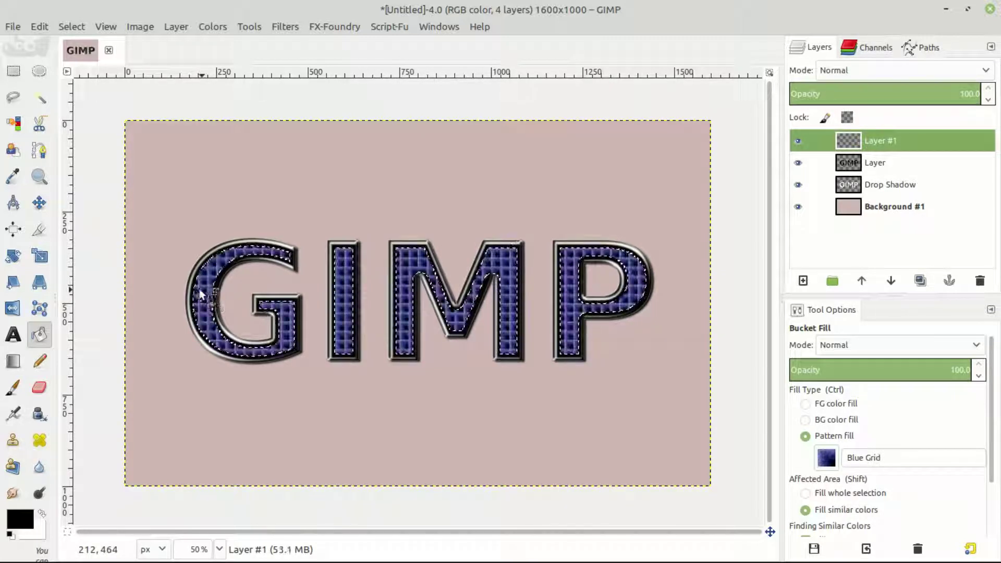
Step: Clear the selection around the letters with Select > None
{"action": "left_click", "coordinate": [39, 202]}
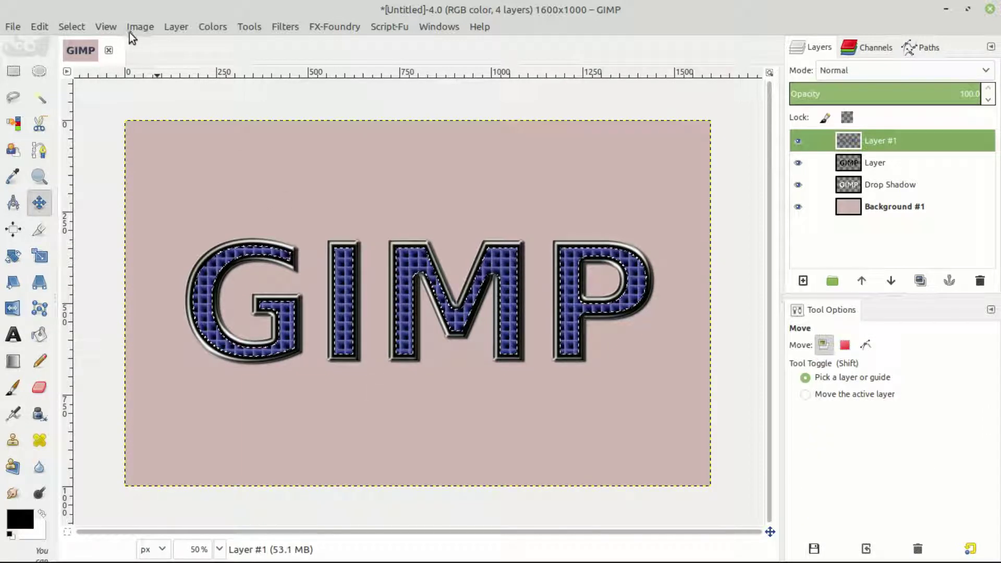
{"action": "left_click", "coordinate": [71, 27]}
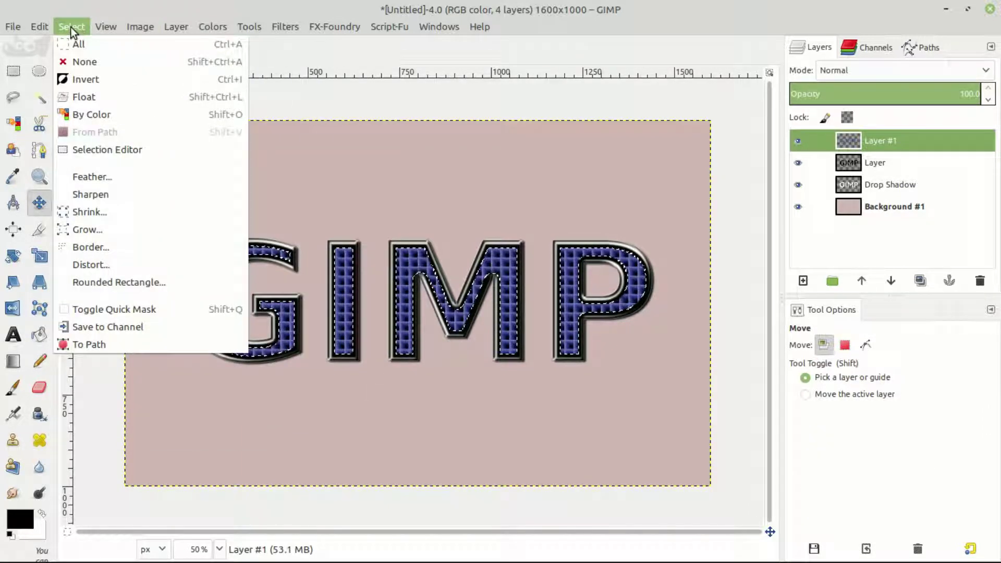
{"action": "left_click", "coordinate": [75, 65]}
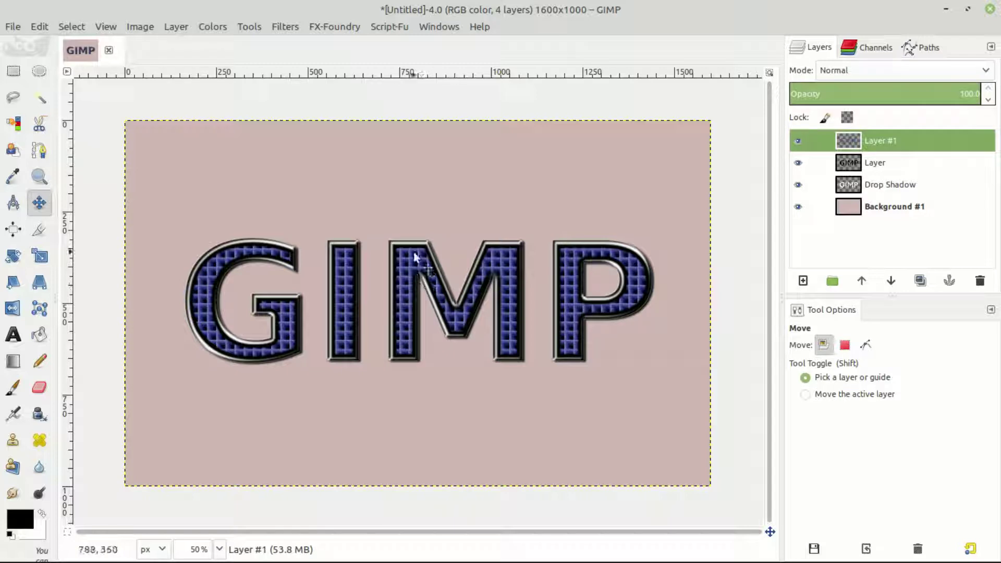
Step: Apply Hue-Saturation with hue -82 and lightness 17 to turn the letters' grid green
{"action": "scroll", "coordinate": [416, 256], "scroll_direction": "up", "scroll_amount": 1}
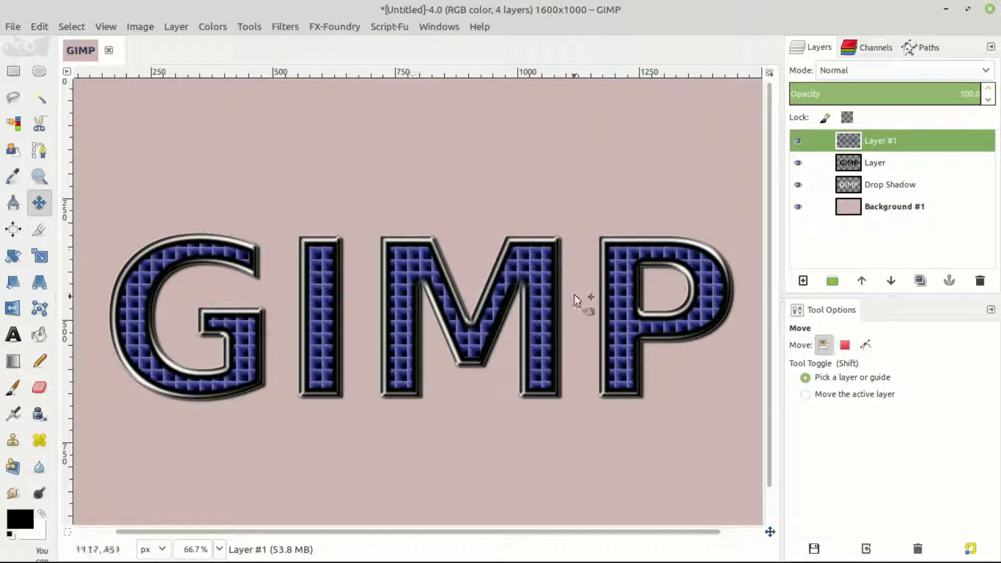
{"action": "left_click_drag", "start_coordinate": [542, 312], "coordinate": [533, 296]}
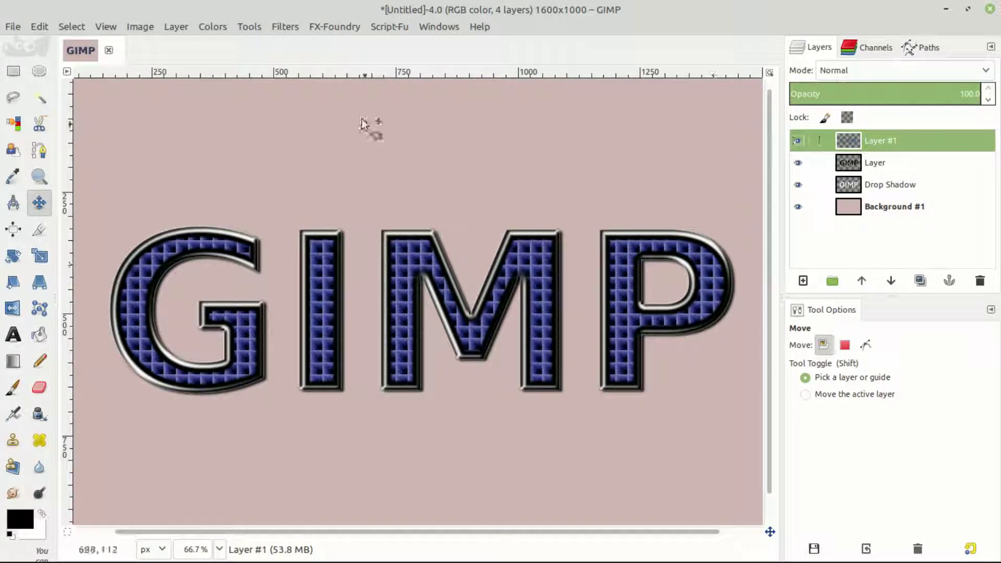
{"action": "left_click", "coordinate": [207, 27]}
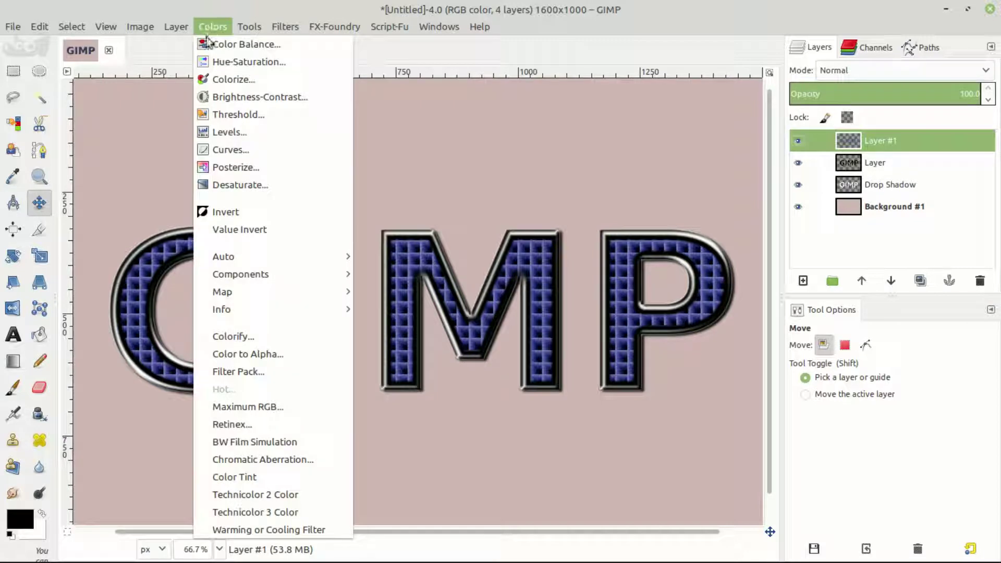
{"action": "left_click", "coordinate": [232, 64]}
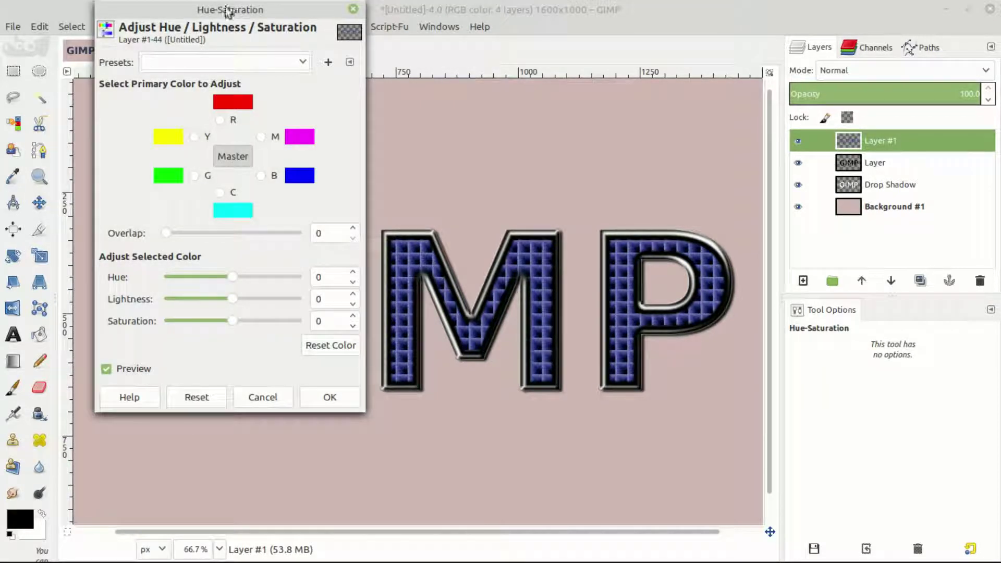
{"action": "left_click_drag", "start_coordinate": [224, 11], "coordinate": [719, 72]}
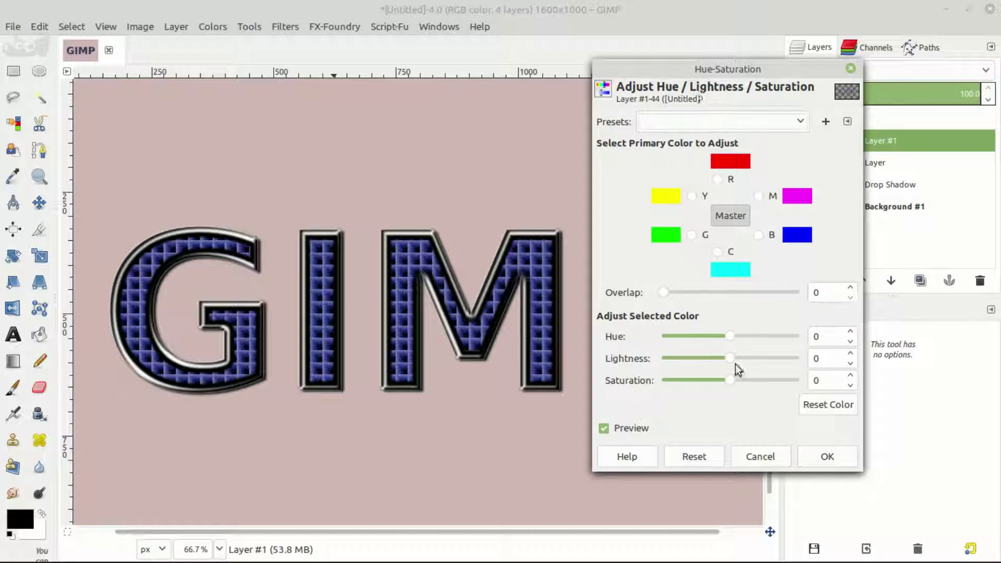
{"action": "left_click_drag", "start_coordinate": [724, 339], "coordinate": [742, 356]}
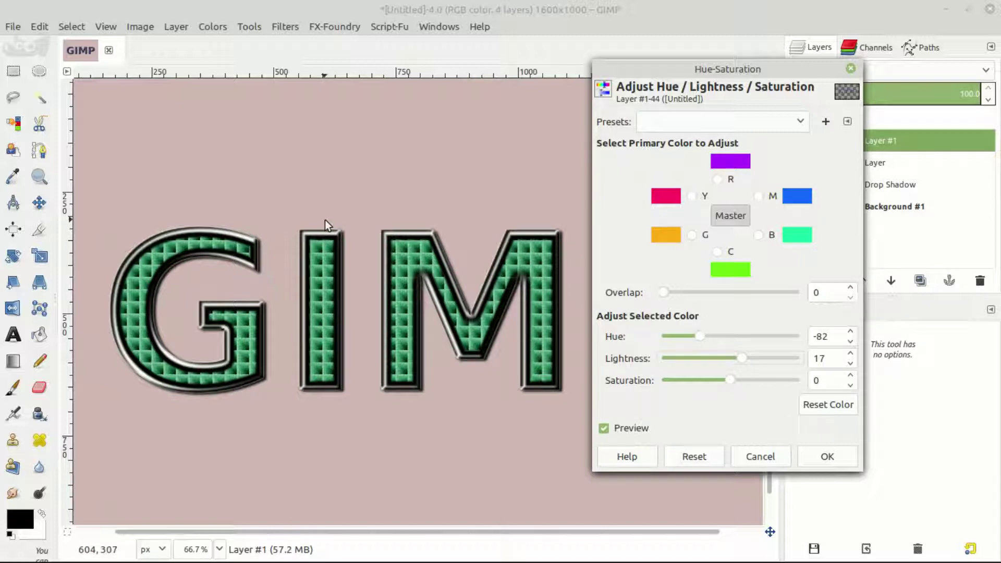
{"action": "left_click", "coordinate": [829, 461]}
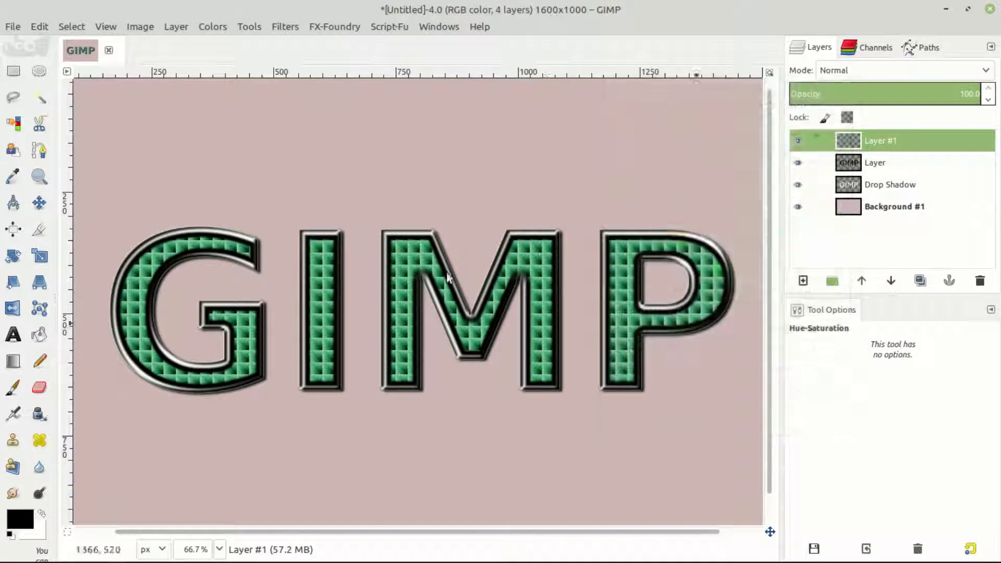
{"action": "scroll", "coordinate": [348, 284], "scroll_direction": "down", "scroll_amount": 1}
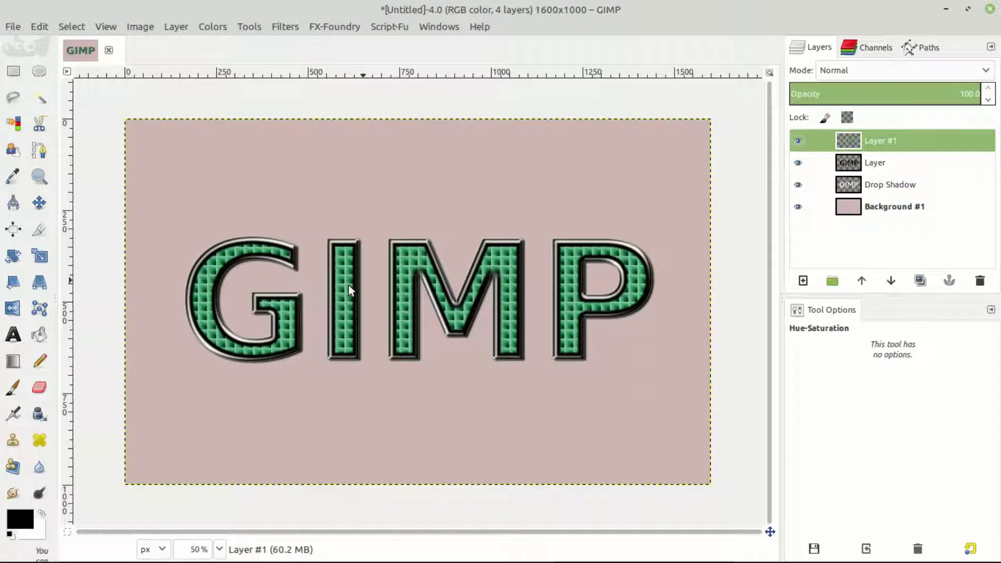
Step: Make Background #1 active and set the Blend tool to the FG to BG (RGB) gradient
{"action": "left_click", "coordinate": [869, 207]}
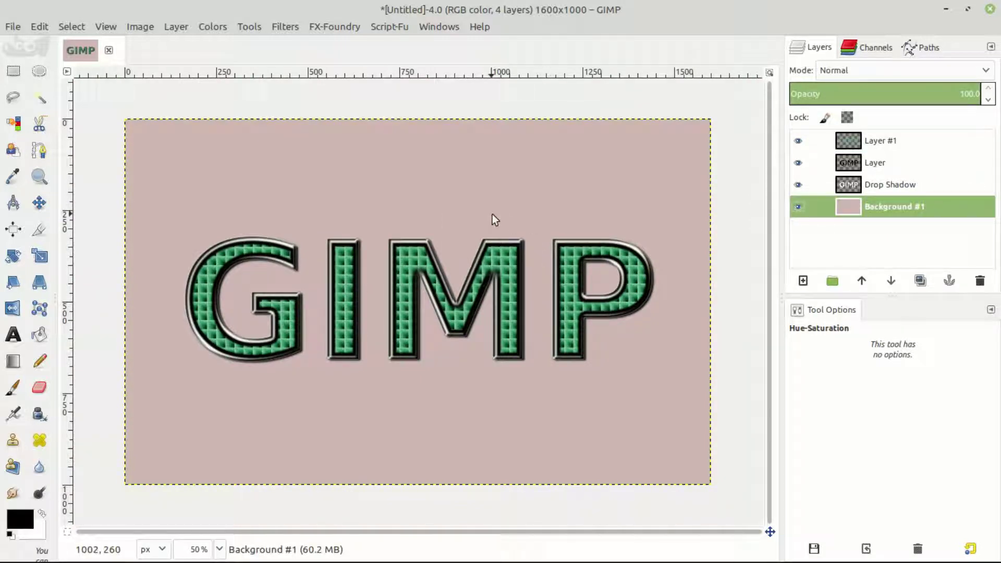
{"action": "left_click", "coordinate": [24, 522]}
{"action": "left_click", "coordinate": [510, 10]}
{"action": "left_click", "coordinate": [13, 360]}
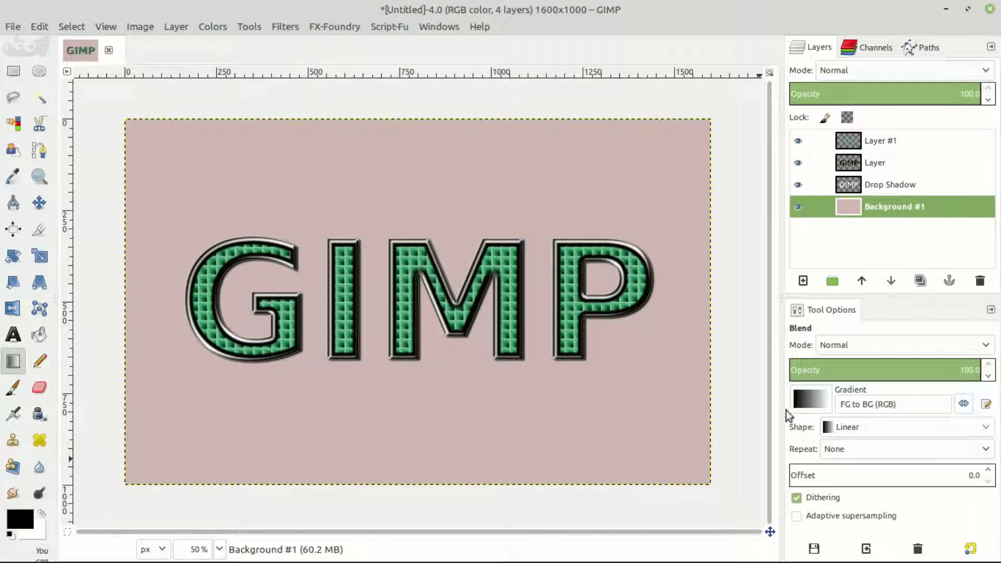
{"action": "left_click", "coordinate": [24, 522]}
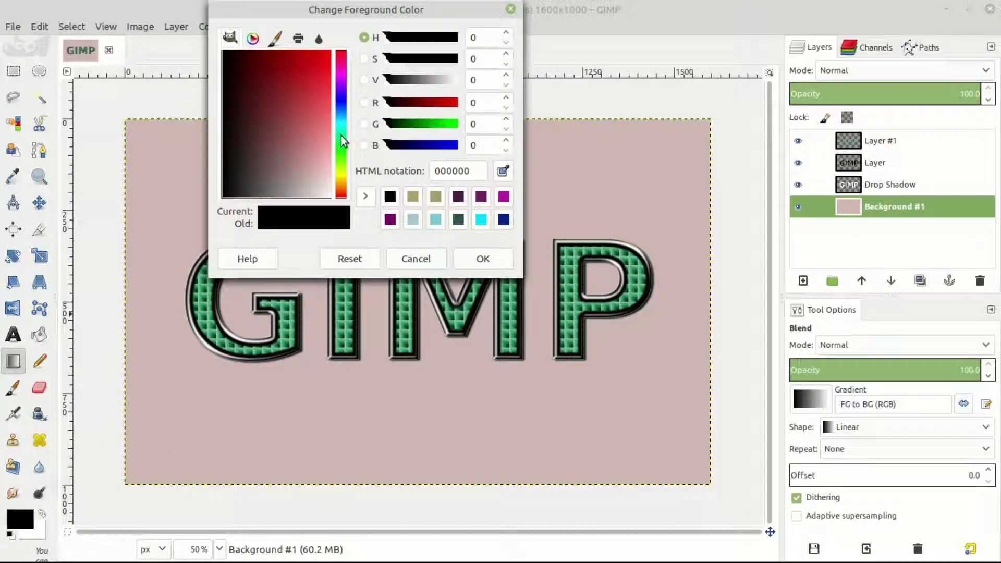
{"action": "left_click", "coordinate": [510, 9]}
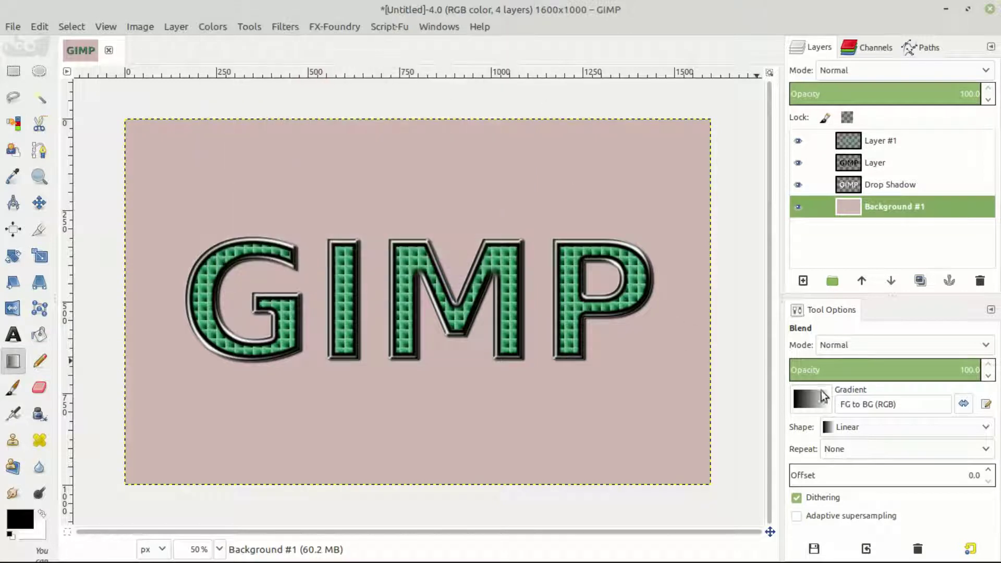
{"action": "left_click", "coordinate": [825, 410]}
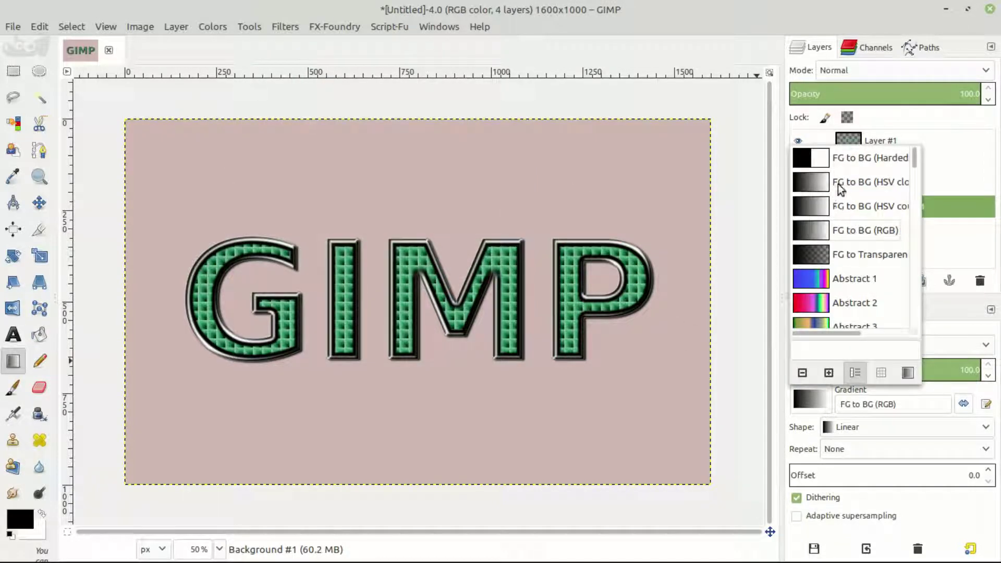
{"action": "scroll", "coordinate": [833, 208], "scroll_direction": "down", "scroll_amount": 8}
{"action": "scroll", "coordinate": [840, 189], "scroll_direction": "down", "scroll_amount": 6}
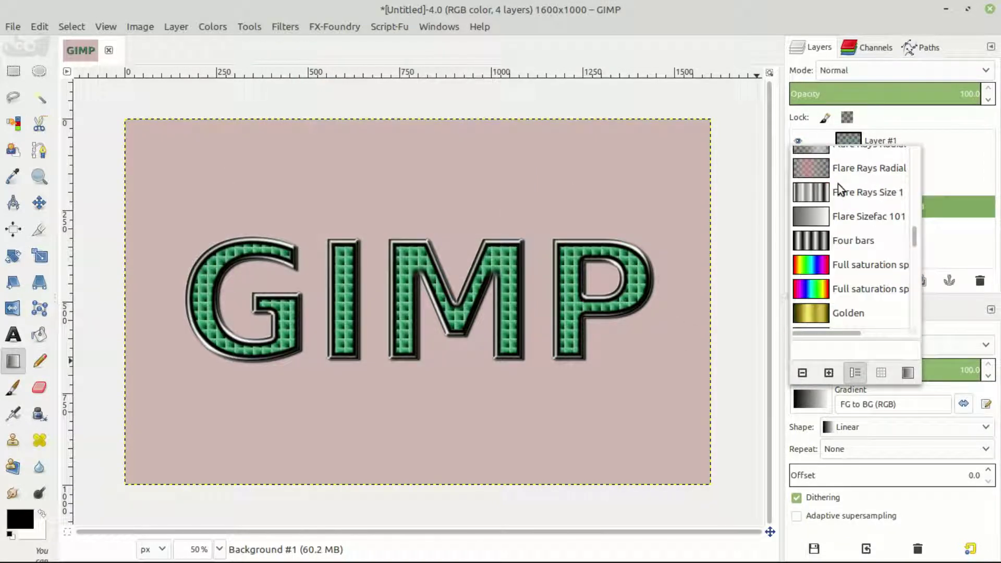
{"action": "scroll", "coordinate": [840, 189], "scroll_direction": "up", "scroll_amount": 9}
{"action": "scroll", "coordinate": [840, 189], "scroll_direction": "up", "scroll_amount": 3}
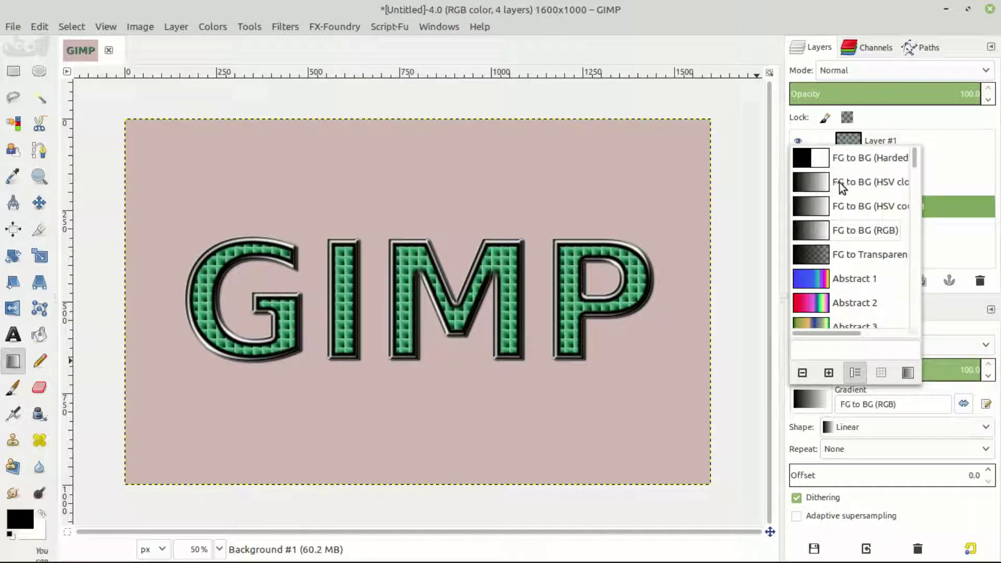
Step: Set the foreground colour to the blue 134c87
{"action": "left_click", "coordinate": [17, 521]}
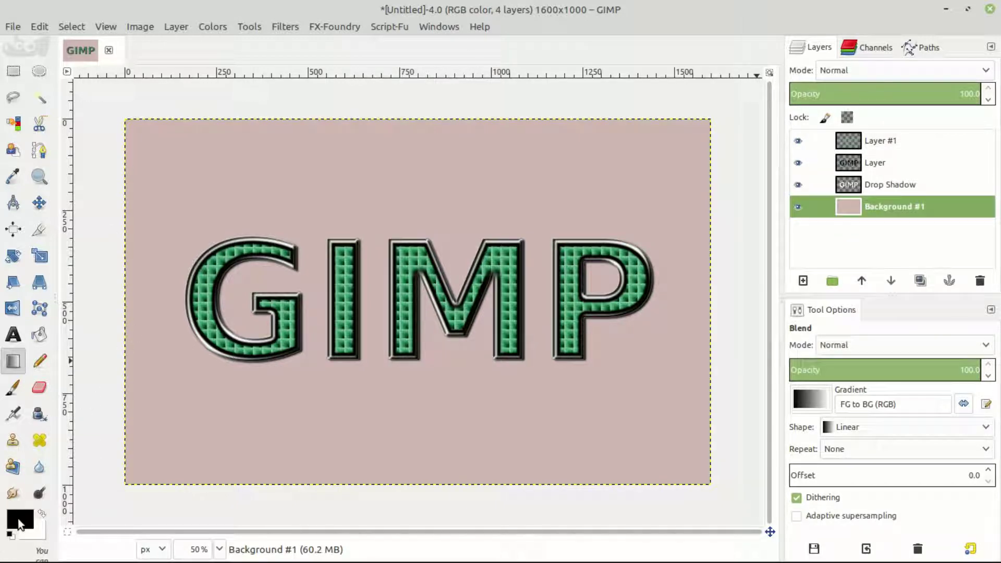
{"action": "left_click", "coordinate": [18, 518]}
{"action": "left_click_drag", "start_coordinate": [292, 171], "coordinate": [268, 161]}
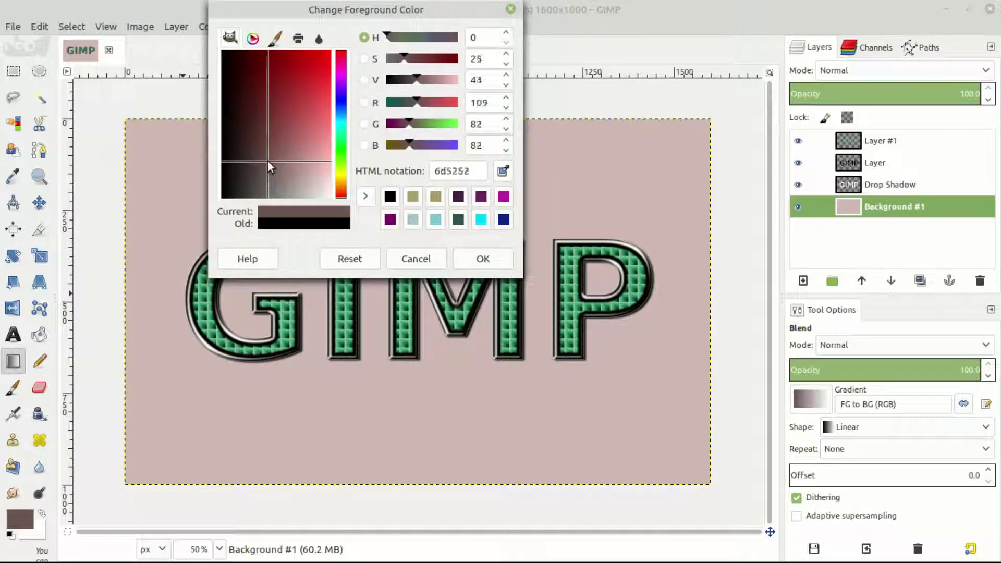
{"action": "left_click", "coordinate": [343, 115]}
{"action": "left_click_drag", "start_coordinate": [277, 73], "coordinate": [279, 70]}
{"action": "left_click", "coordinate": [338, 112]}
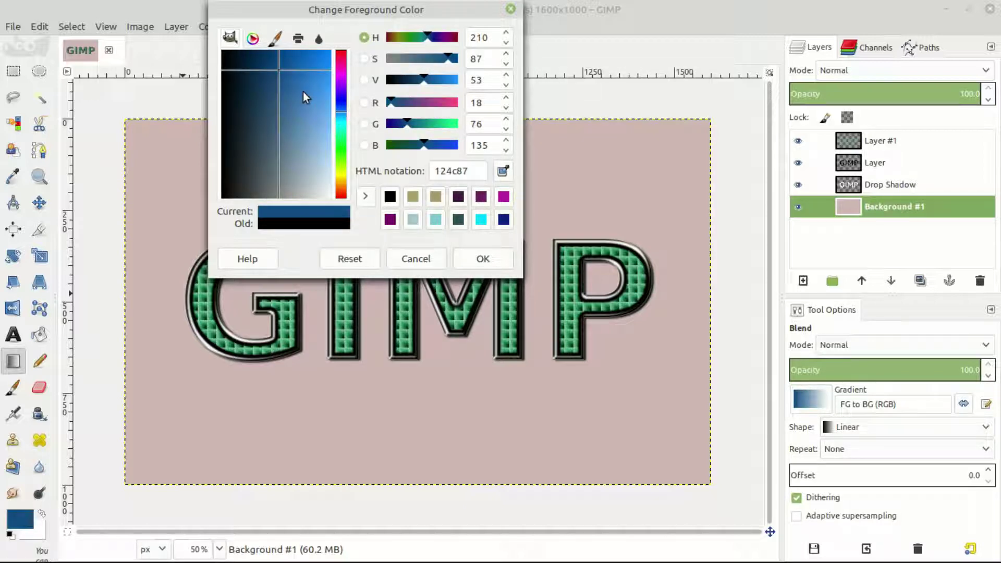
{"action": "left_click", "coordinate": [279, 71]}
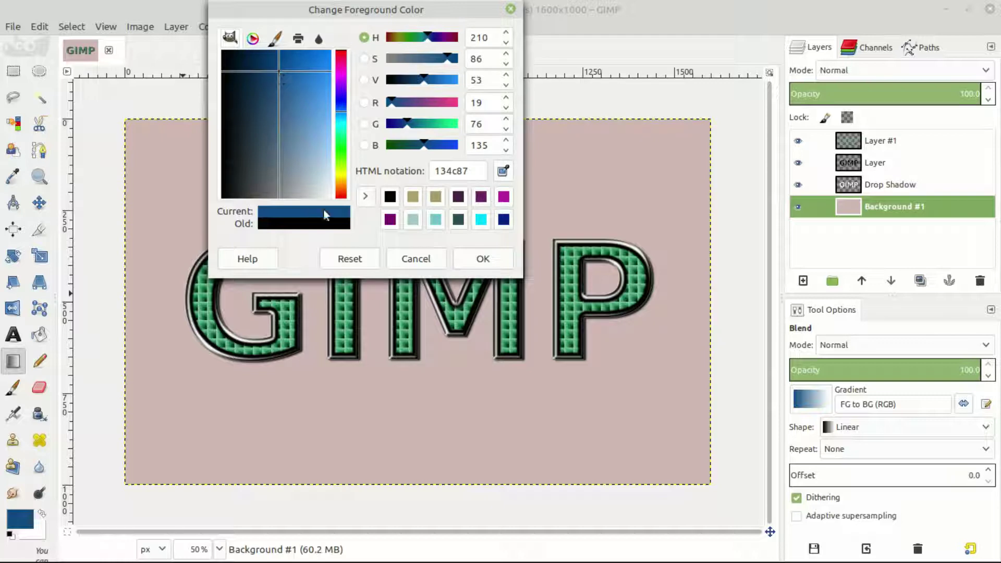
{"action": "left_click", "coordinate": [483, 260]}
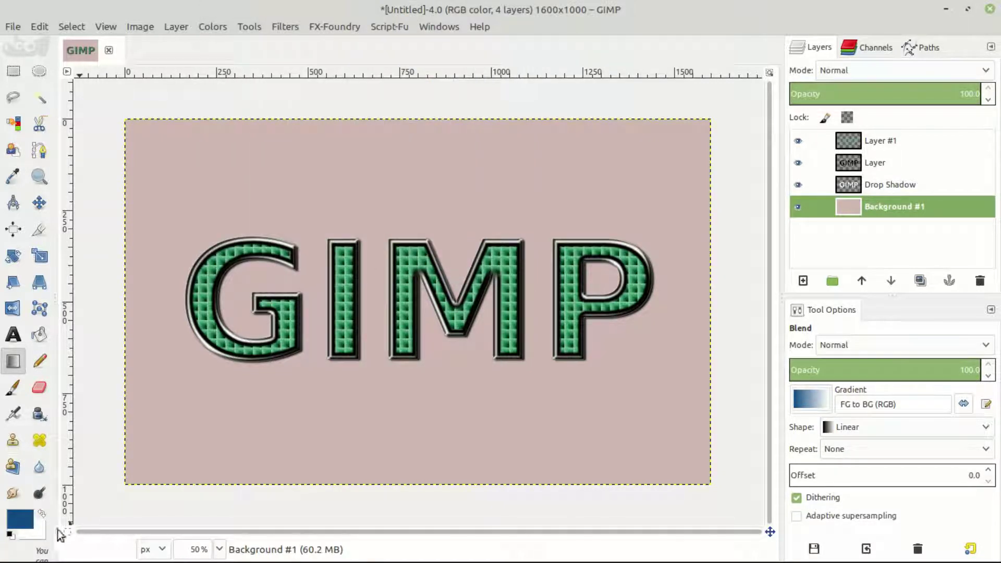
Step: Set the background colour to the darker navy 0f2e4e
{"action": "left_click", "coordinate": [36, 532]}
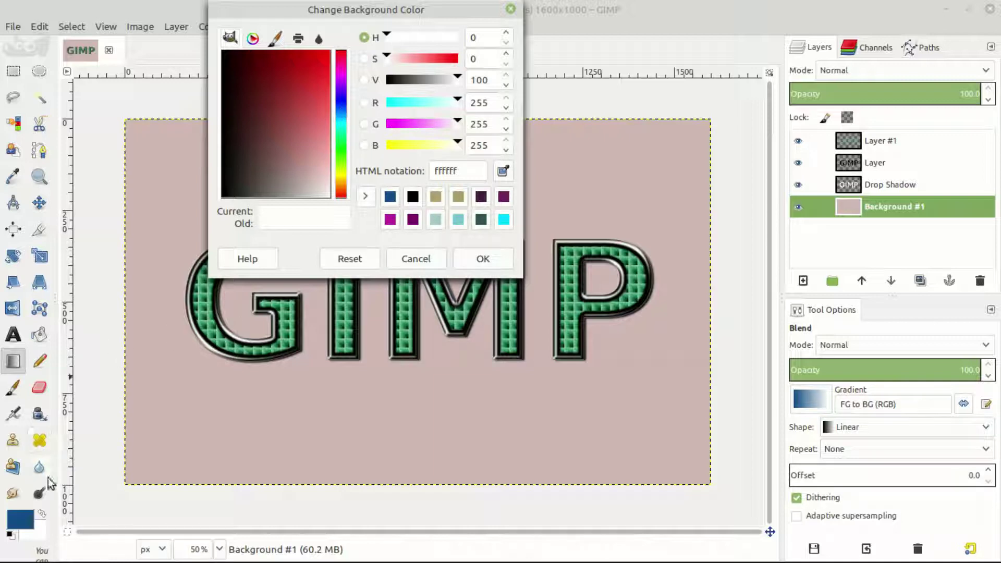
{"action": "left_click", "coordinate": [21, 519]}
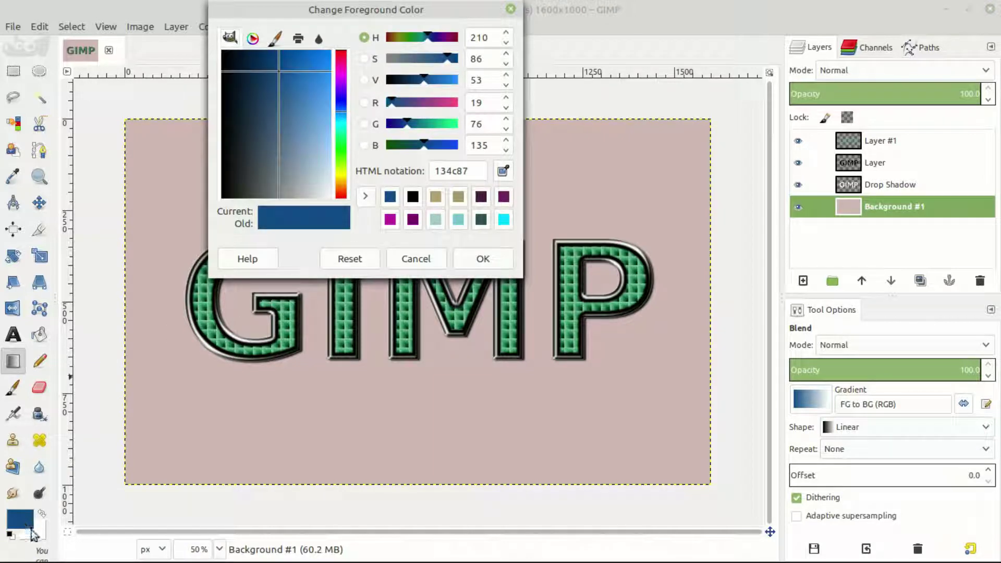
{"action": "left_click", "coordinate": [41, 531]}
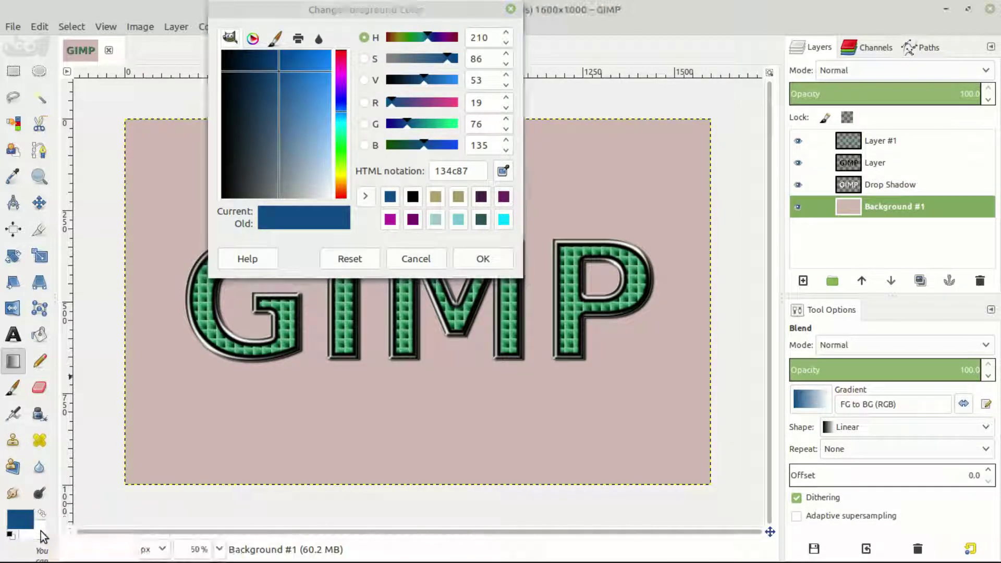
{"action": "left_click", "coordinate": [390, 200]}
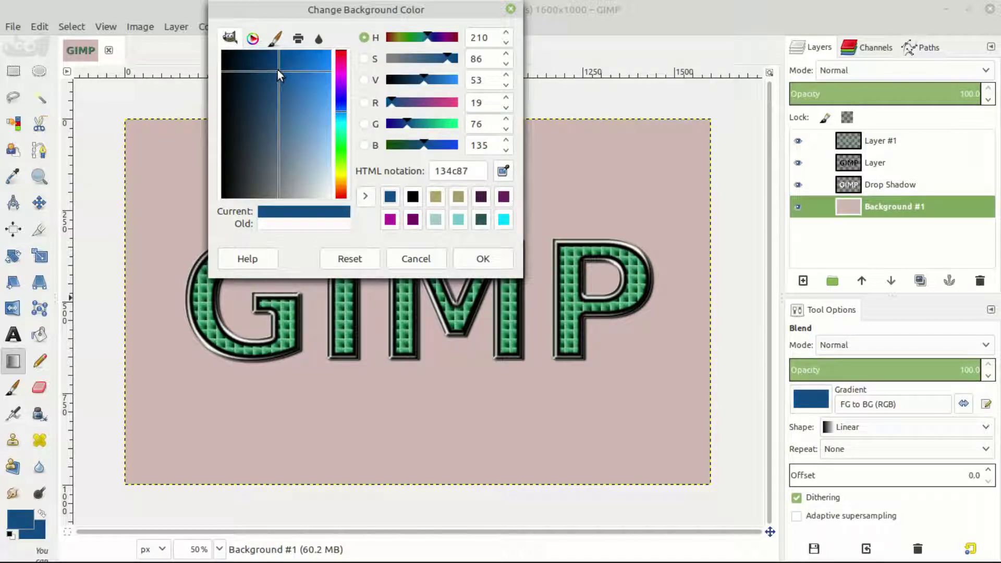
{"action": "left_click_drag", "start_coordinate": [278, 70], "coordinate": [254, 79]}
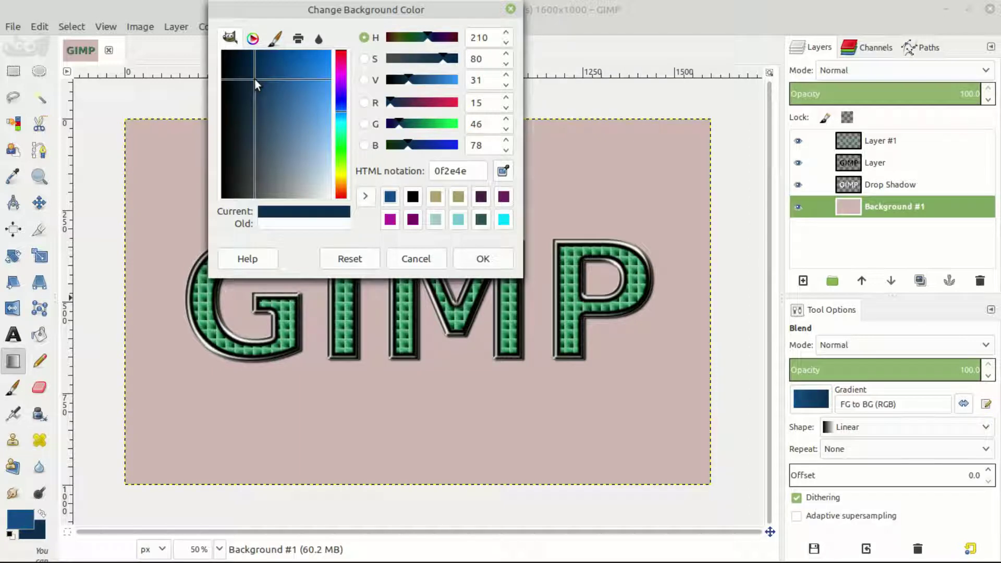
{"action": "left_click", "coordinate": [483, 258]}
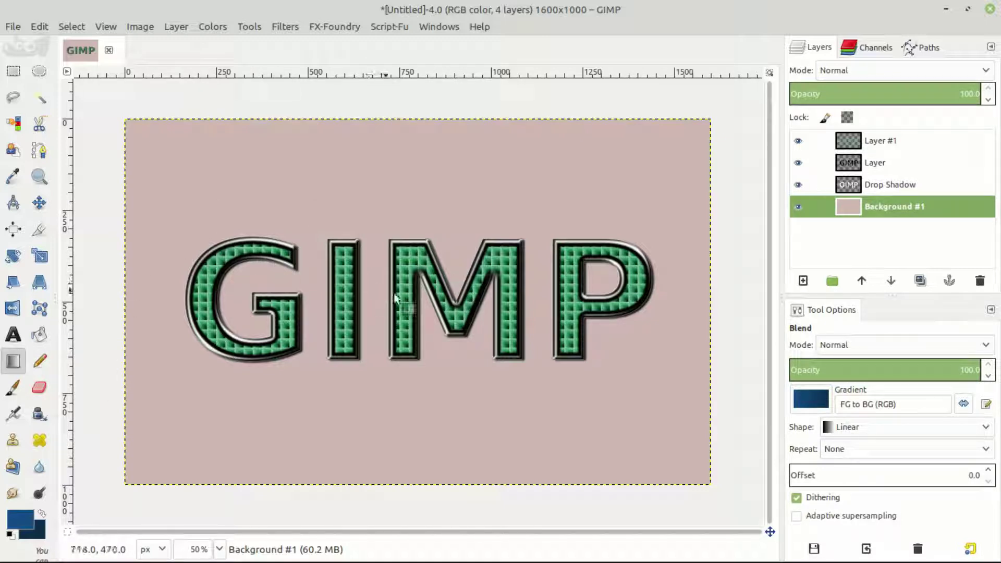
Step: Draw a horizontal blue-to-navy gradient across Background #1, then switch to the Move tool
{"action": "left_click_drag", "start_coordinate": [400, 287], "coordinate": [708, 286]}
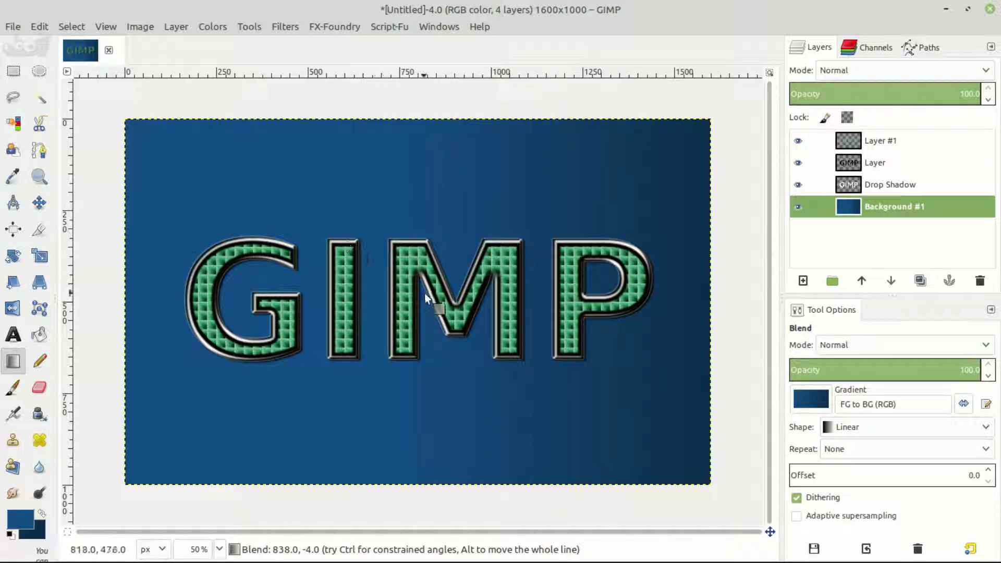
{"action": "key", "text": "m"}
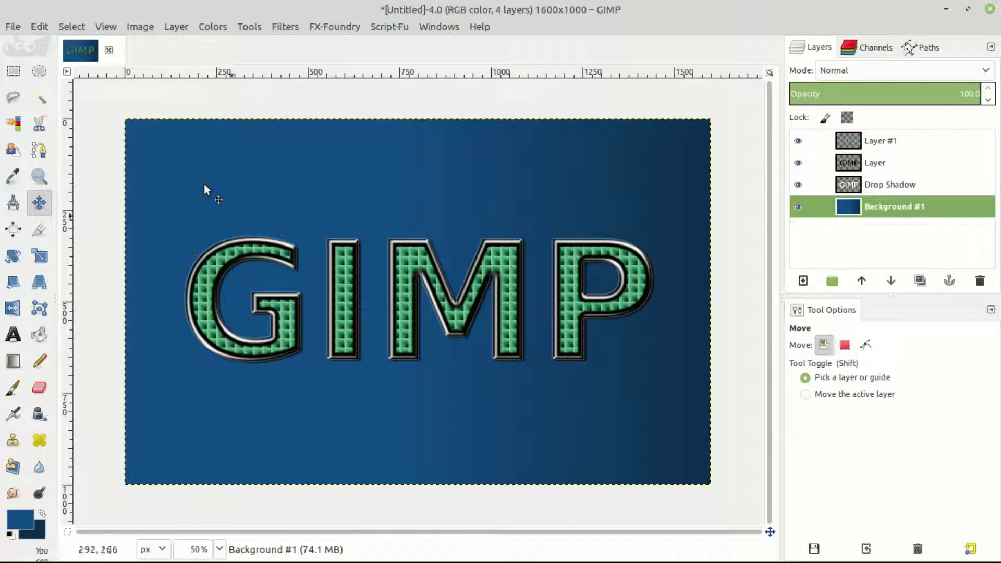
Step: Export the design to the Desktop as MyFirstDesign.jpeg at JPEG quality 90
{"action": "left_click", "coordinate": [16, 25]}
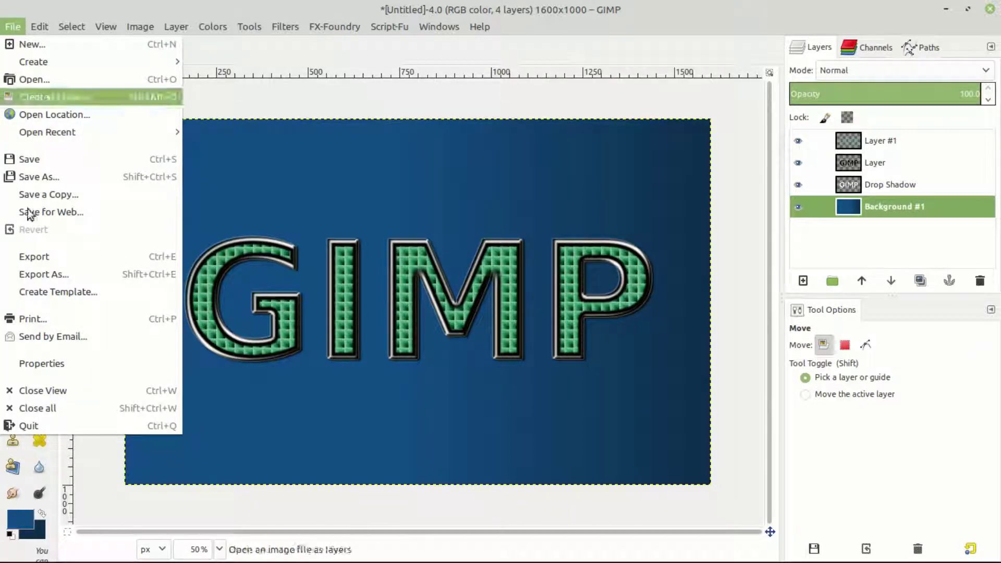
{"action": "left_click", "coordinate": [48, 259]}
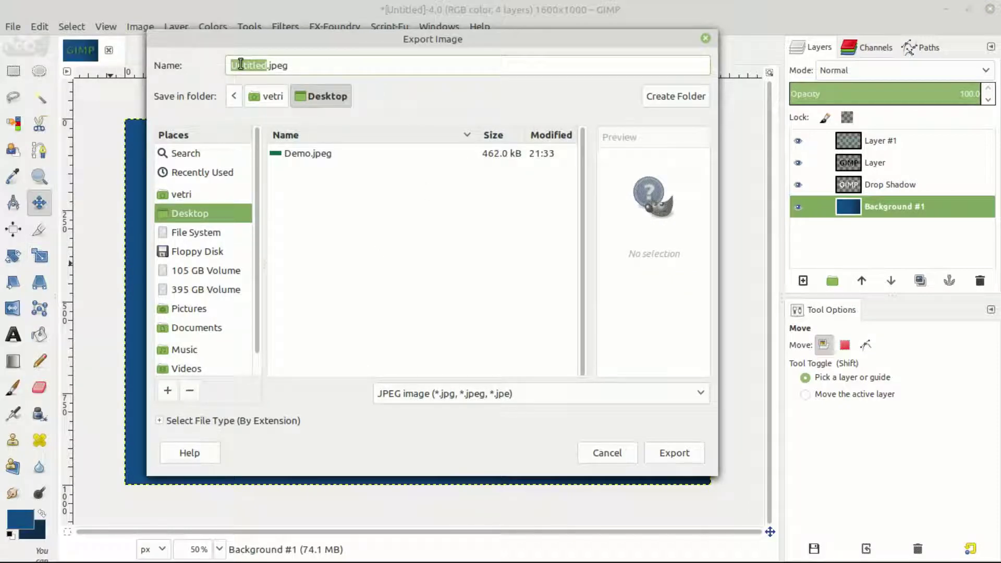
{"action": "type", "text": "MyF"}
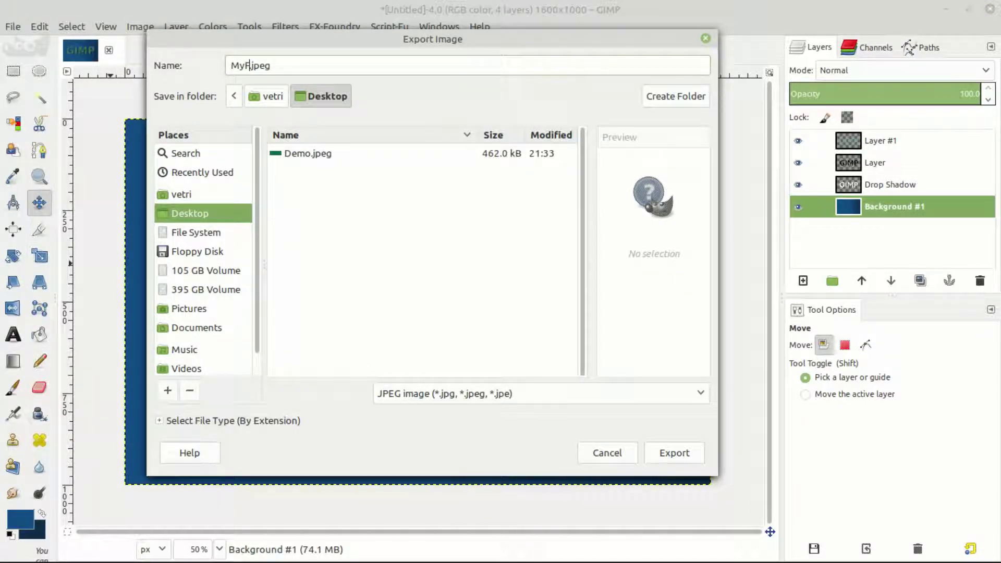
{"action": "type", "text": "irstDesign"}
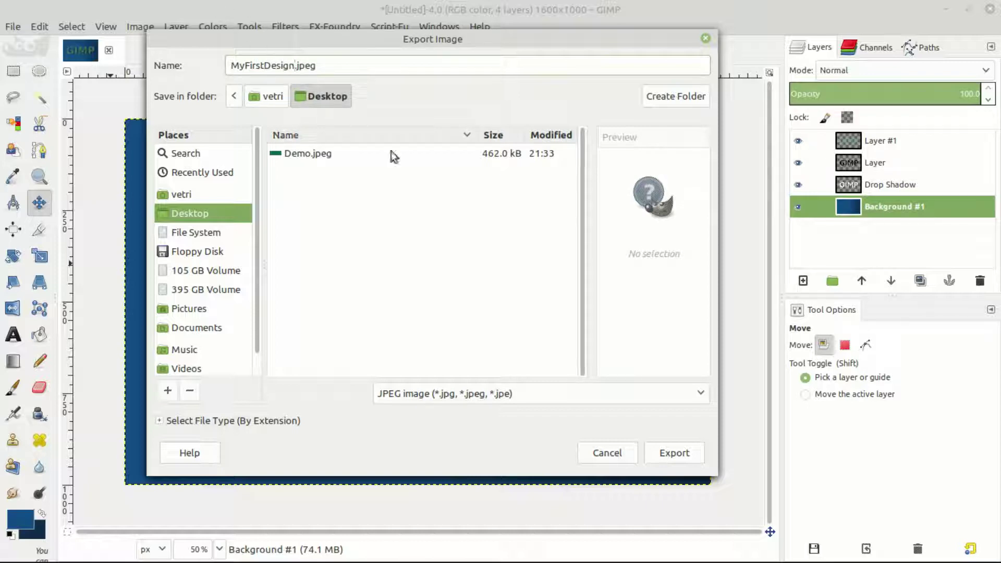
{"action": "left_click", "coordinate": [348, 63]}
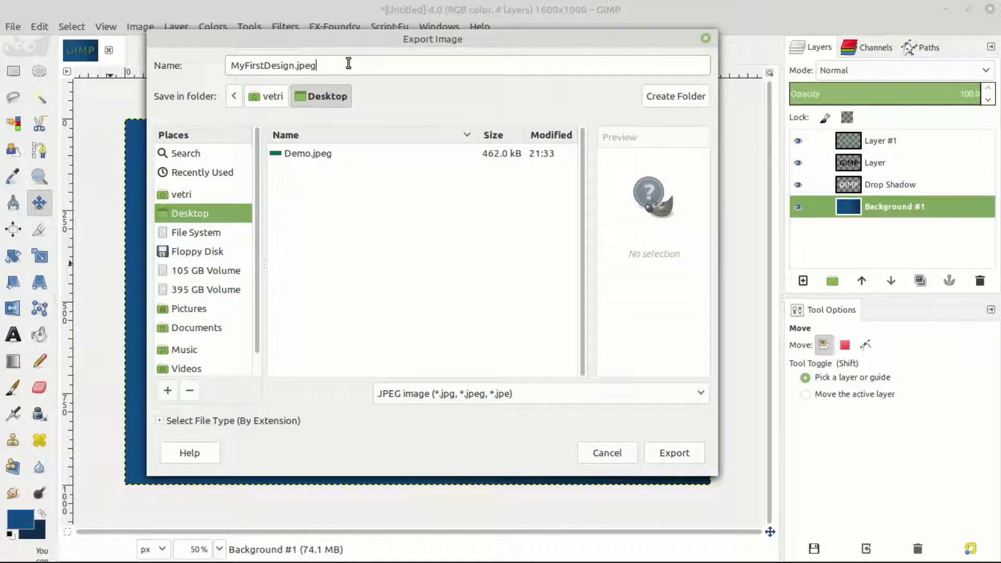
{"action": "left_click", "coordinate": [675, 453]}
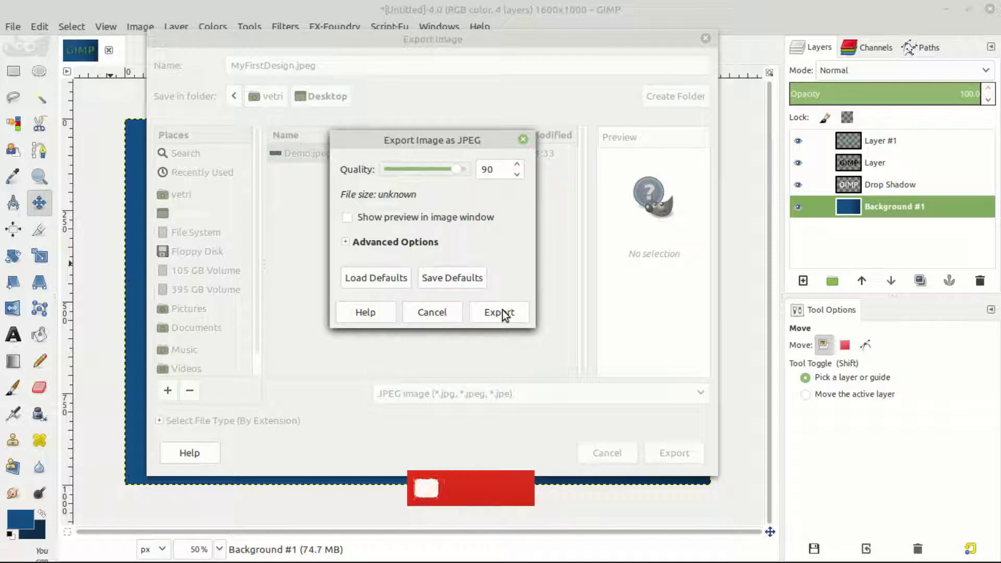
{"action": "left_click", "coordinate": [388, 218]}
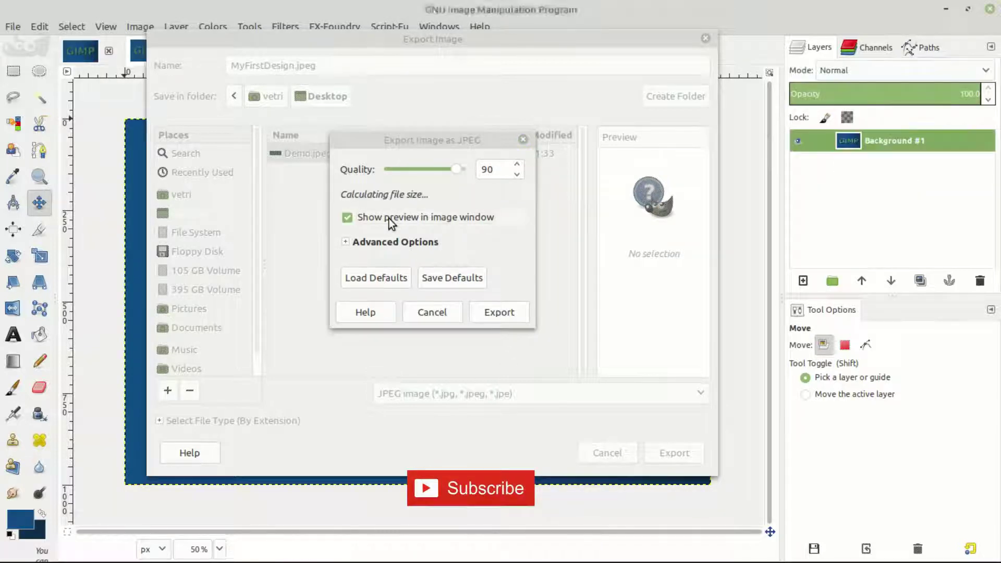
{"action": "left_click", "coordinate": [389, 217]}
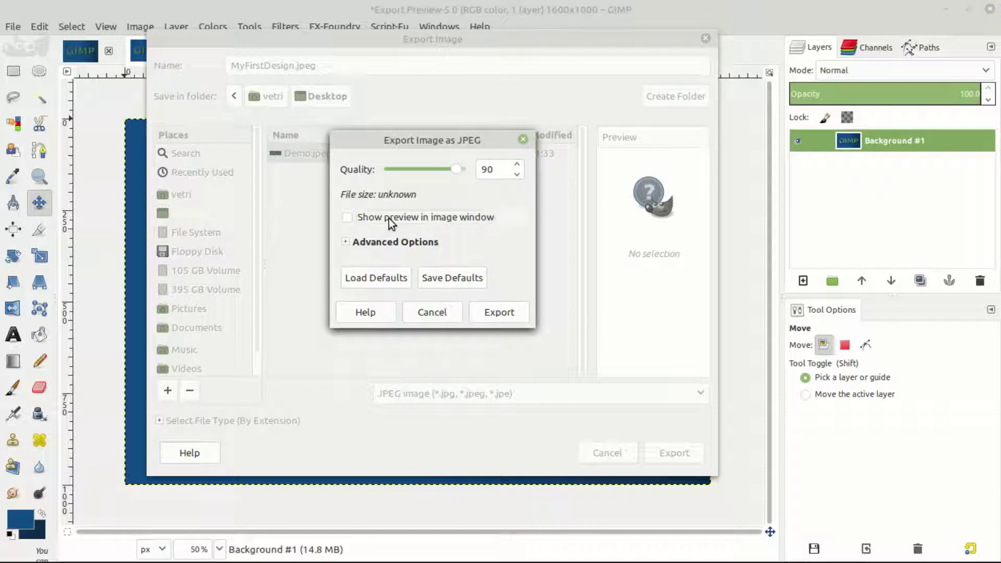
{"action": "left_click", "coordinate": [495, 313]}
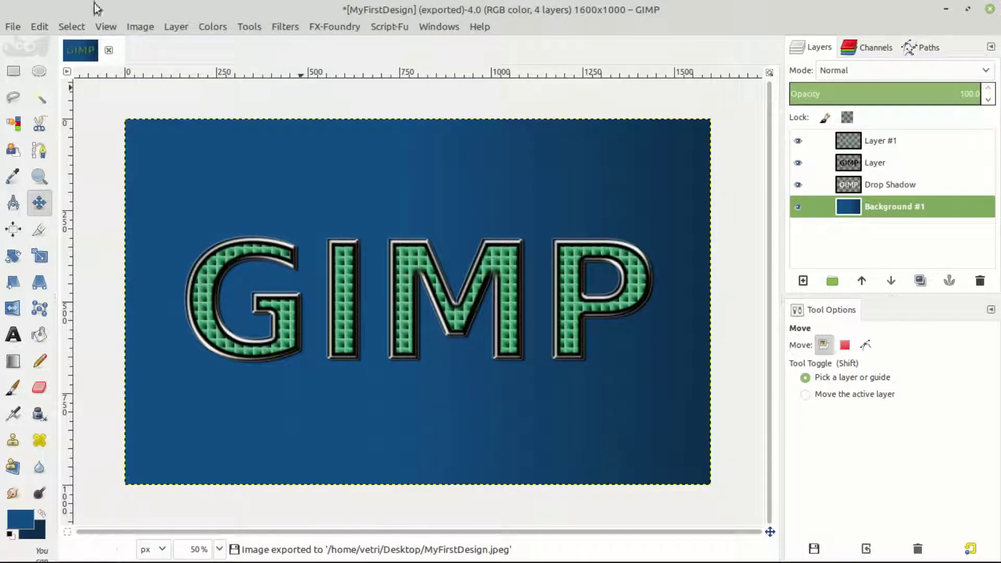
Step: Save the project as MyProject001.xcf in the My Works > Gimp folder
{"action": "left_click", "coordinate": [14, 26]}
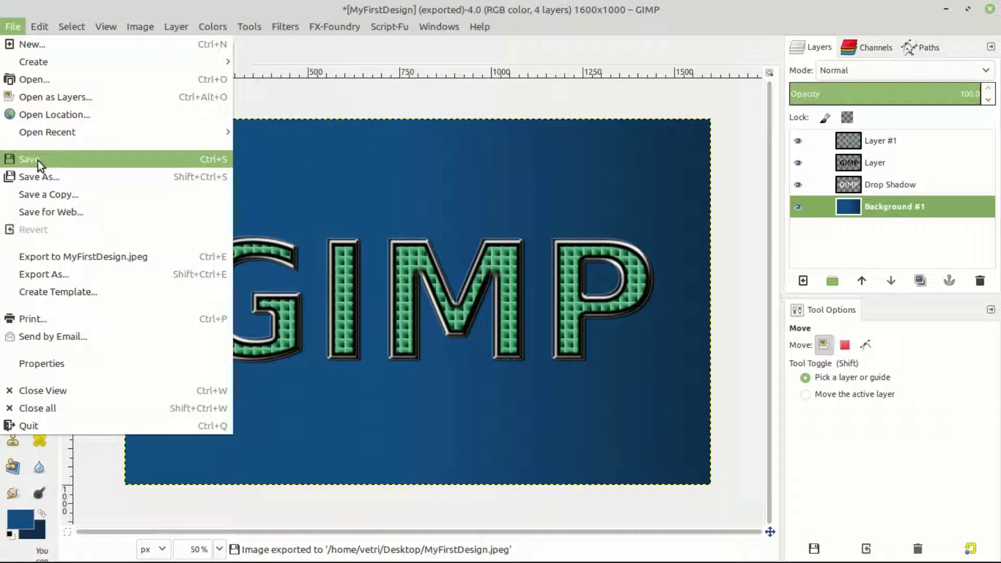
{"action": "left_click", "coordinate": [37, 160]}
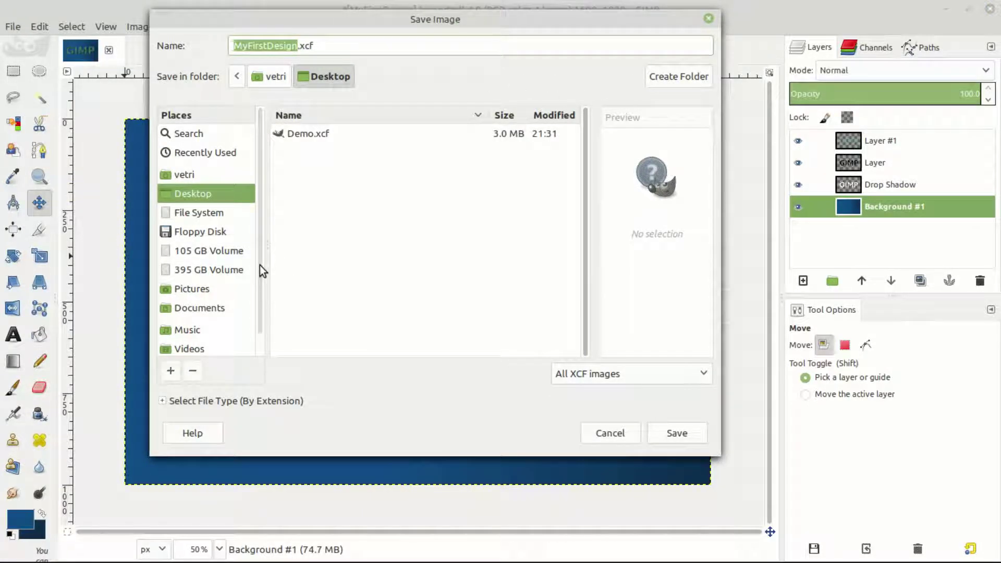
{"action": "scroll", "coordinate": [259, 264], "scroll_direction": "down", "scroll_amount": 1}
{"action": "left_click", "coordinate": [187, 160]}
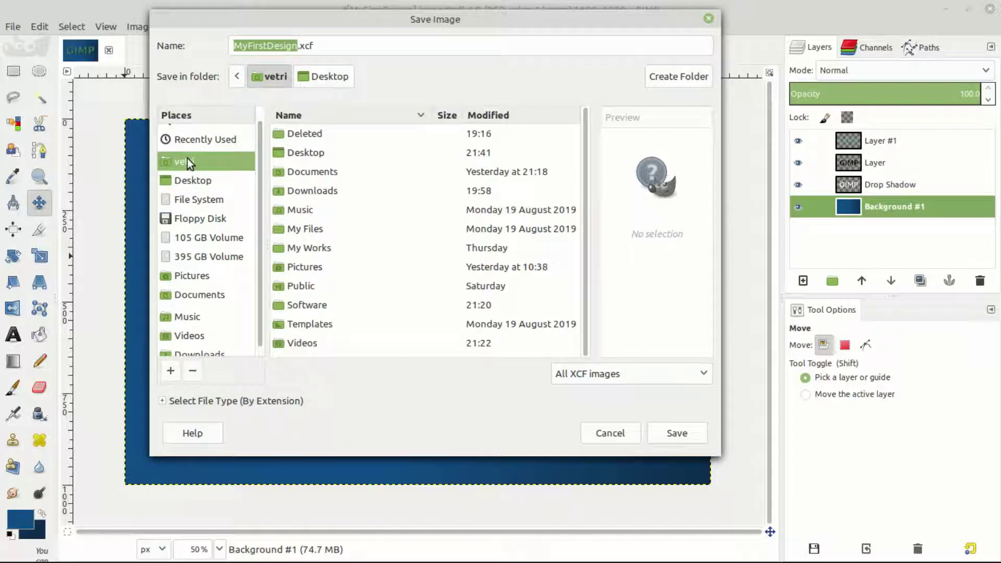
{"action": "double_click", "coordinate": [313, 248]}
{"action": "double_click", "coordinate": [307, 136]}
{"action": "type", "text": "MyF"}
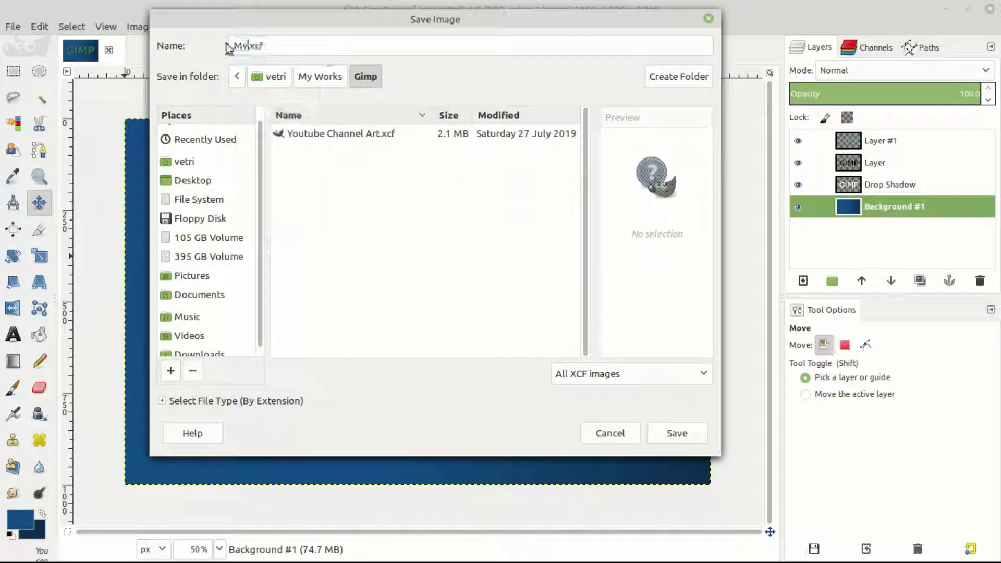
{"action": "type", "text": "roje"}
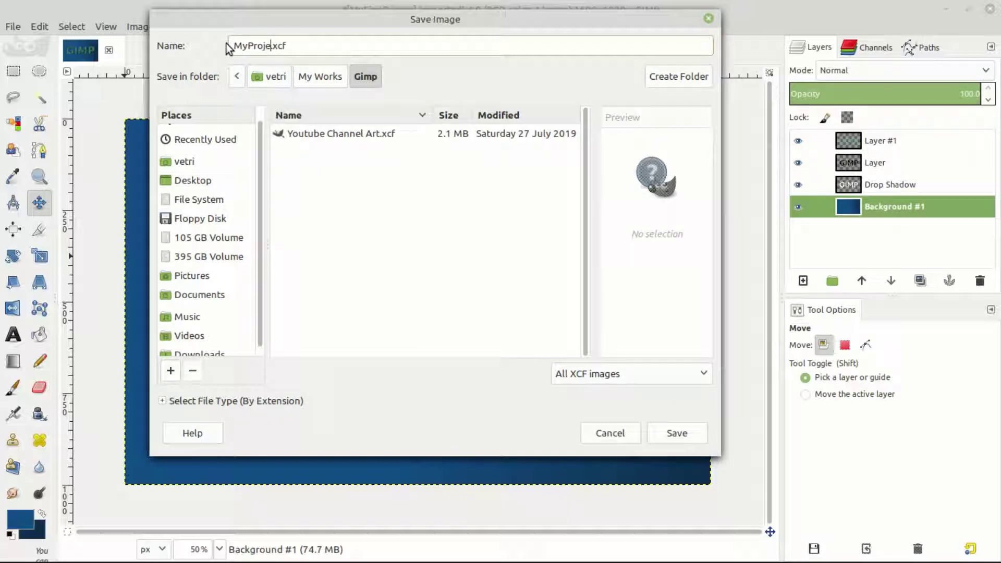
{"action": "type", "text": "cc"}
{"action": "type", "text": "001"}
{"action": "left_click", "coordinate": [671, 434]}
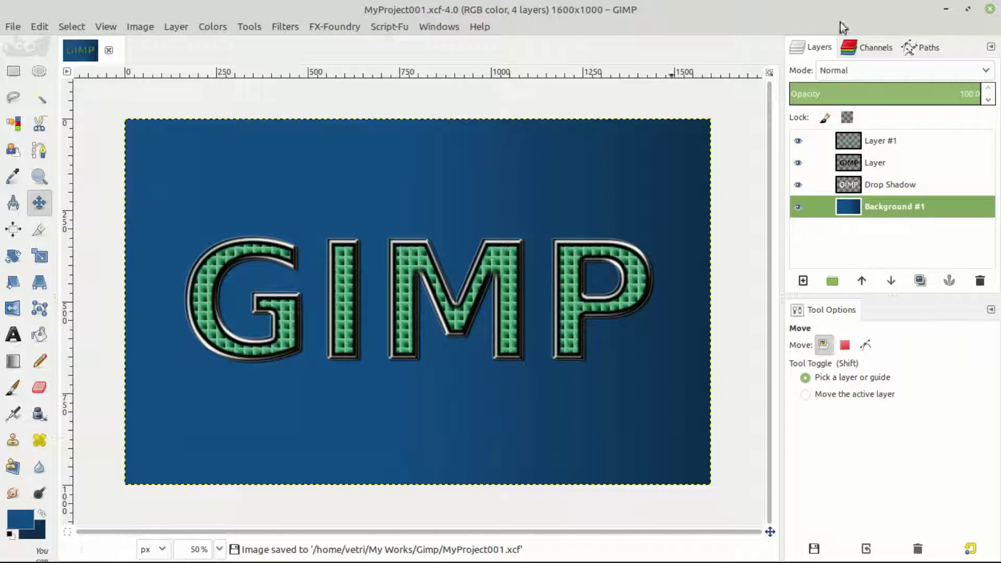
Step: Minimize GIMP and view MyFirstDesign.jpeg from the desktop full screen in the image viewer
{"action": "left_click", "coordinate": [946, 9]}
{"action": "left_click", "coordinate": [61, 366]}
{"action": "double_click", "coordinate": [62, 366]}
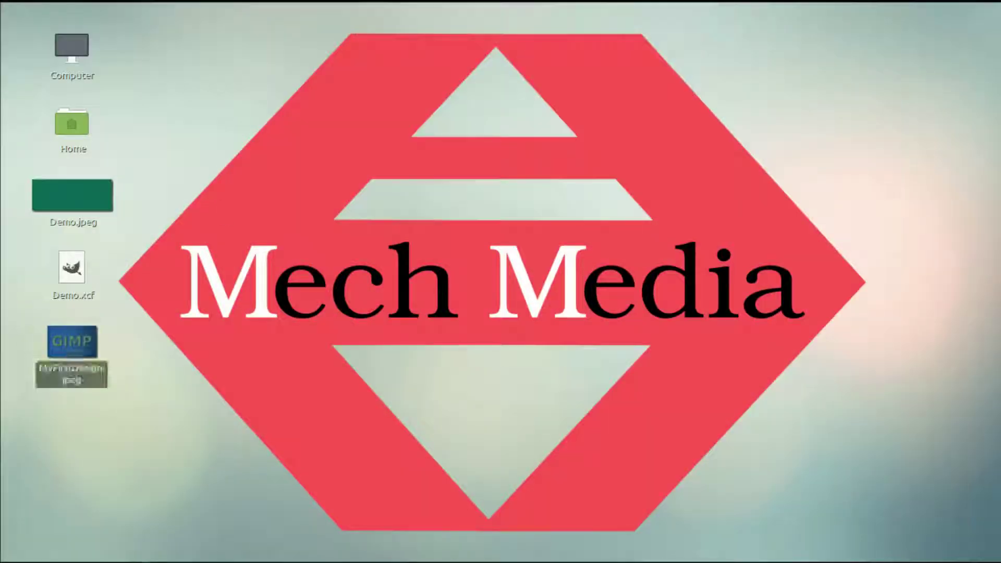
{"action": "key", "text": "F11"}
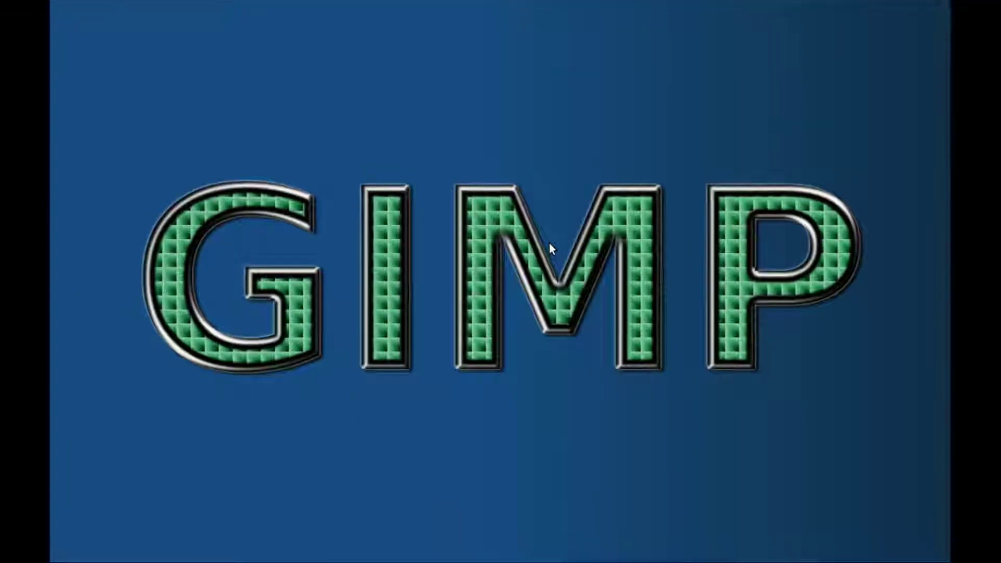